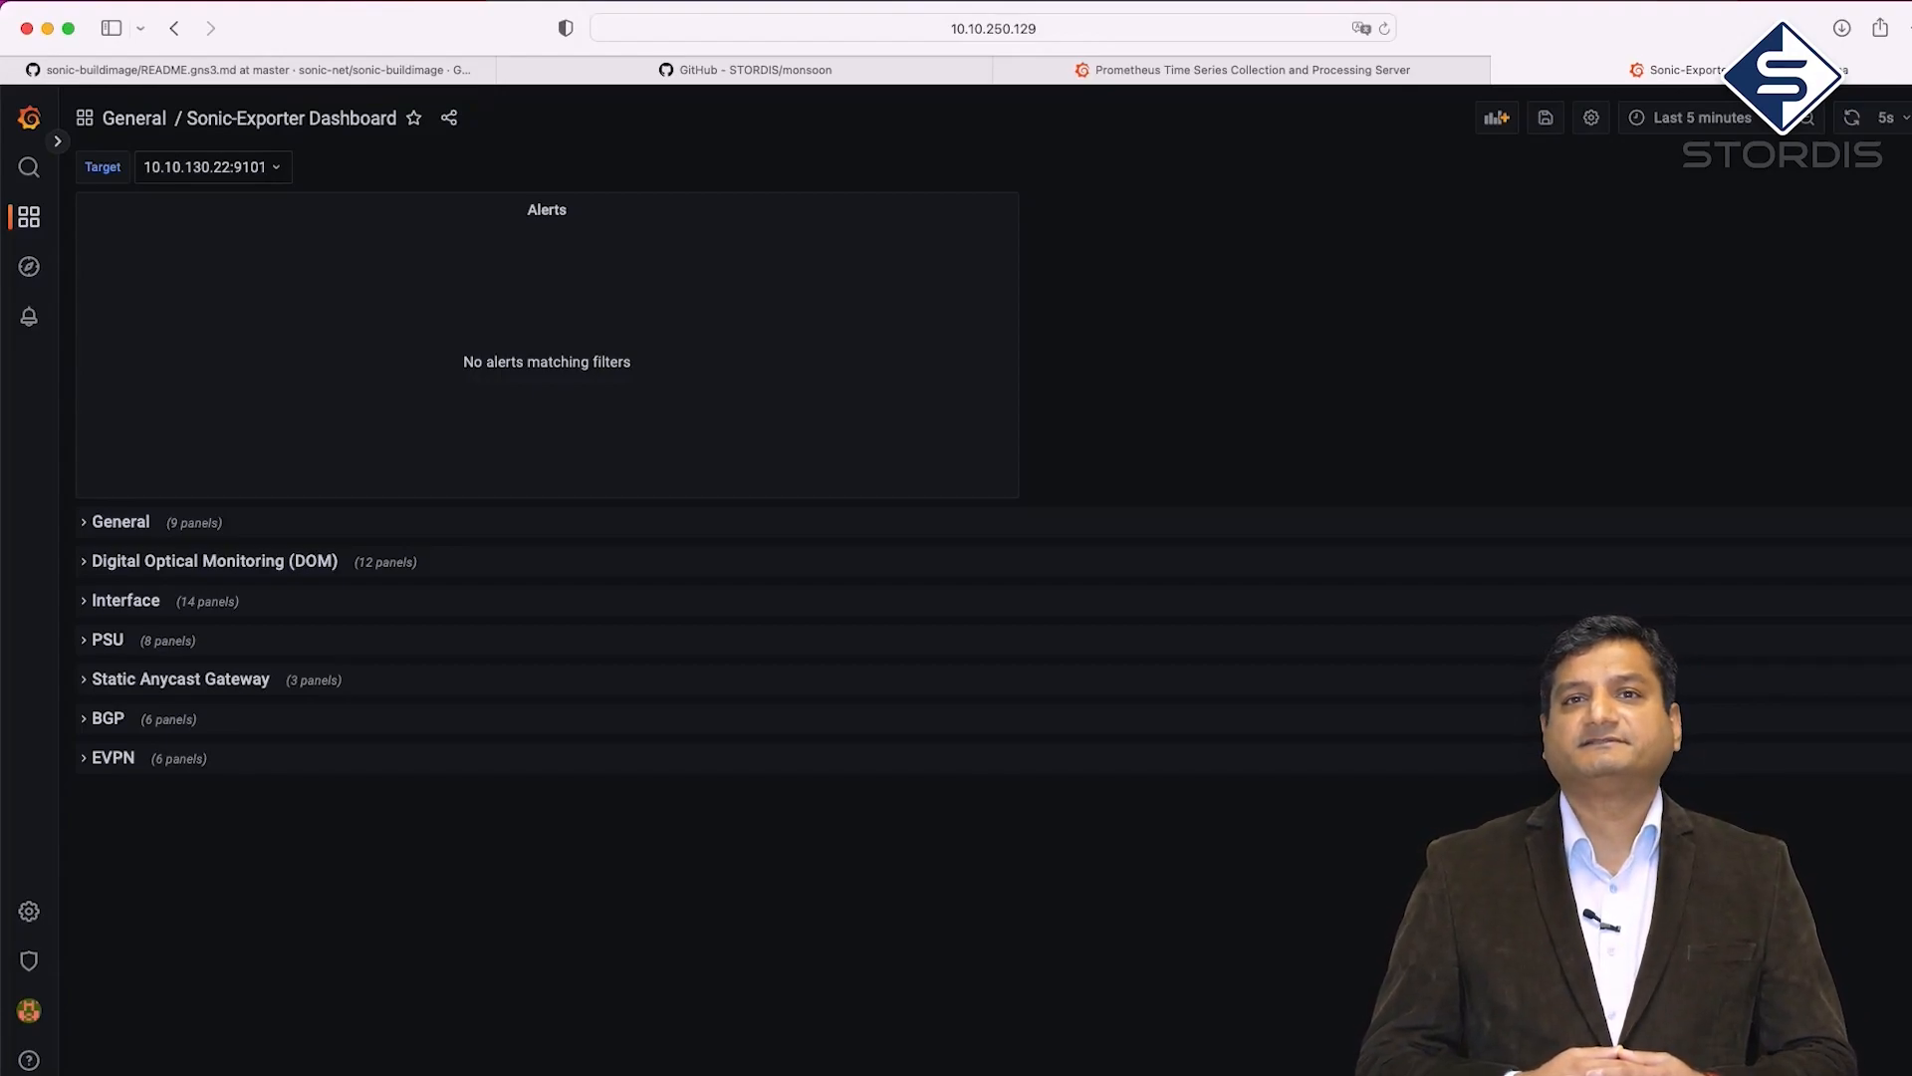
Reselect target 10.10.130.22:9101 and expand the BGP row to show peer 1.1.1.1 and its message graphs
left_click(275, 169)
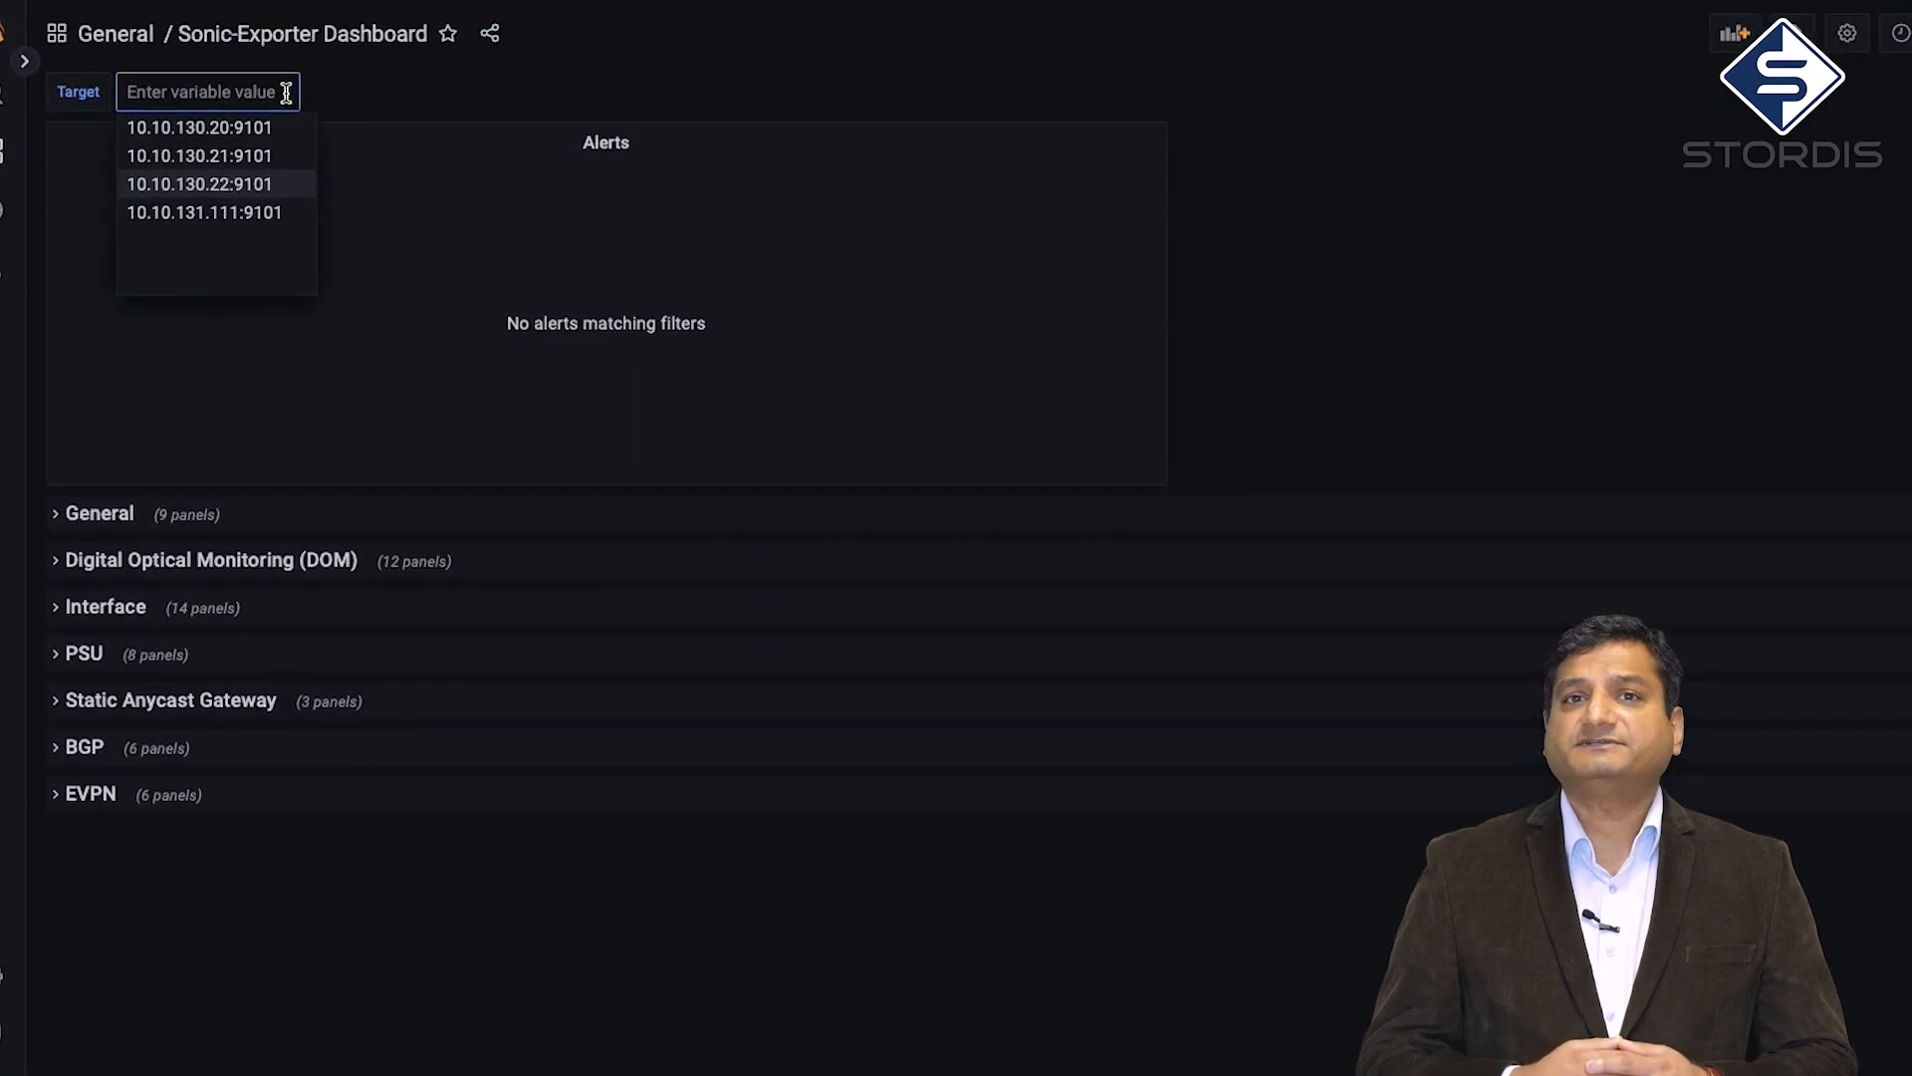
left_click(261, 186)
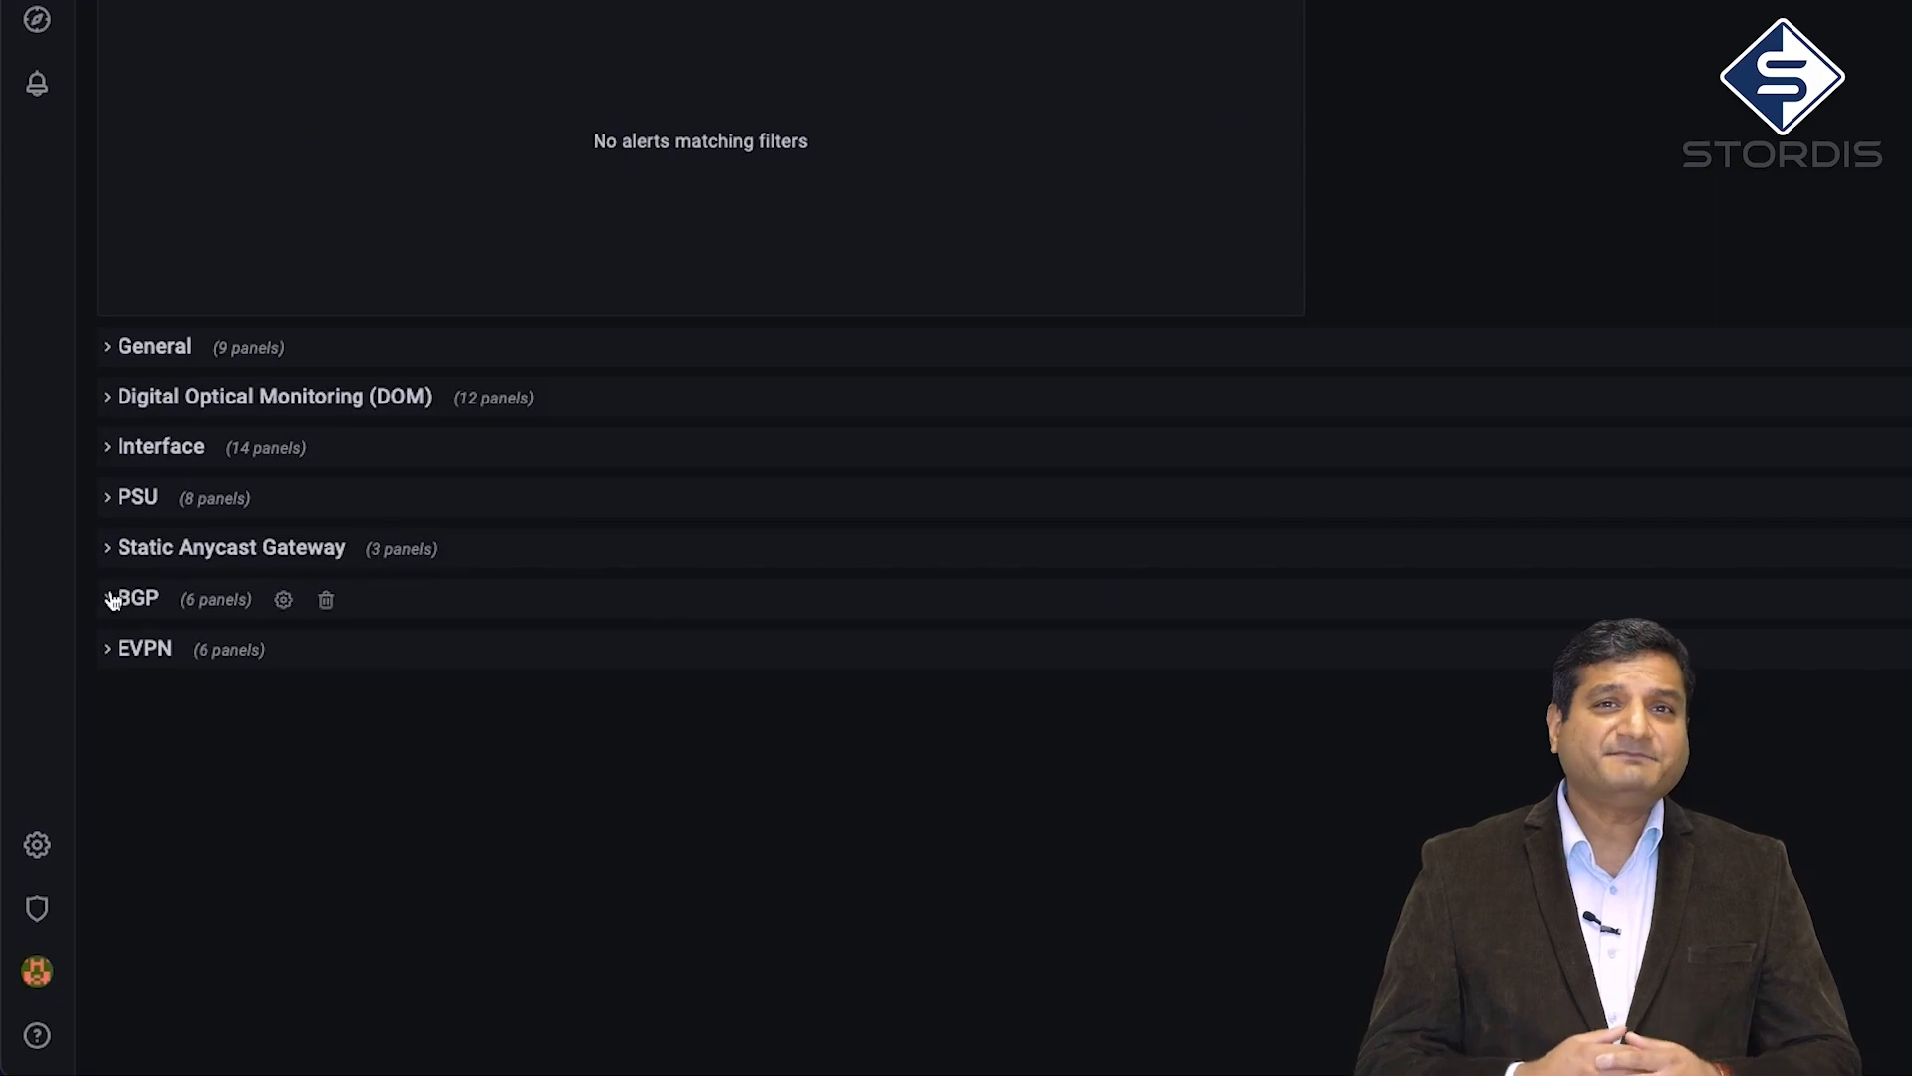
left_click(112, 600)
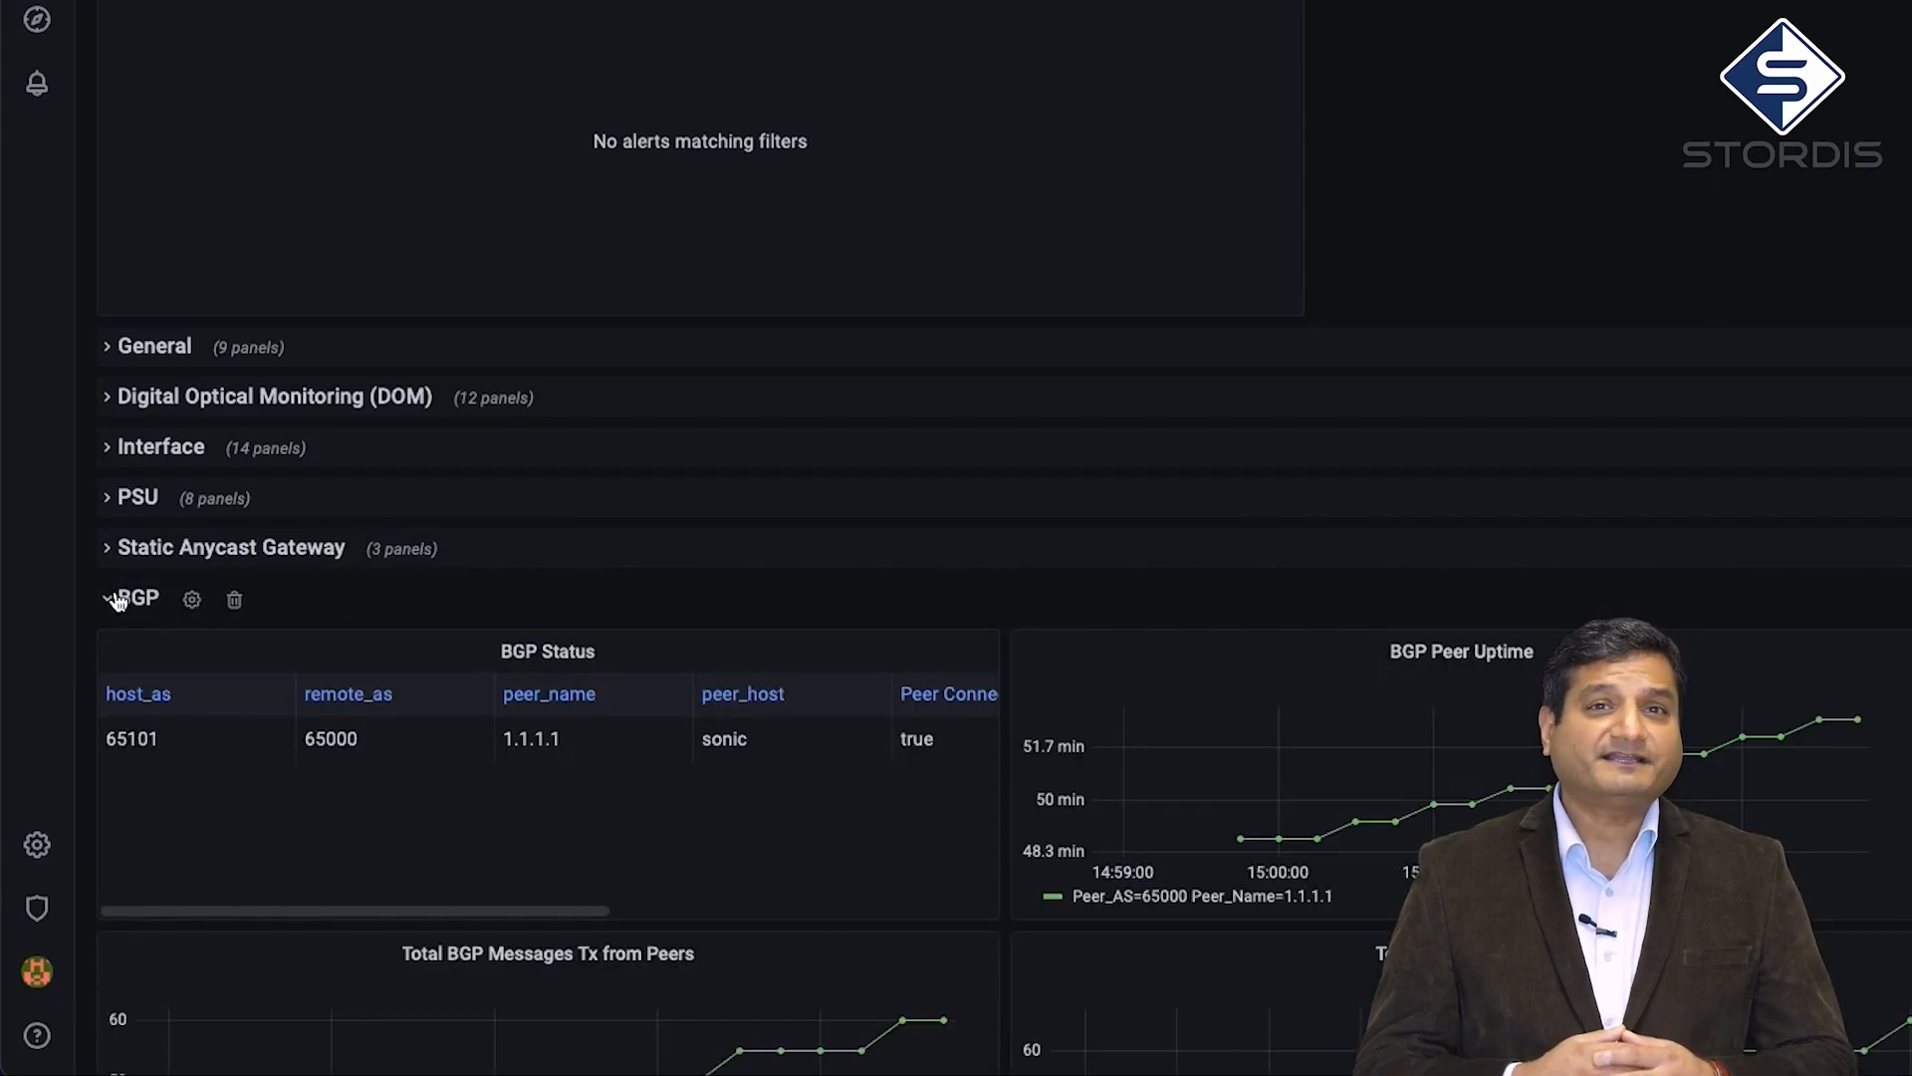
scroll(516, 606, "down", 4)
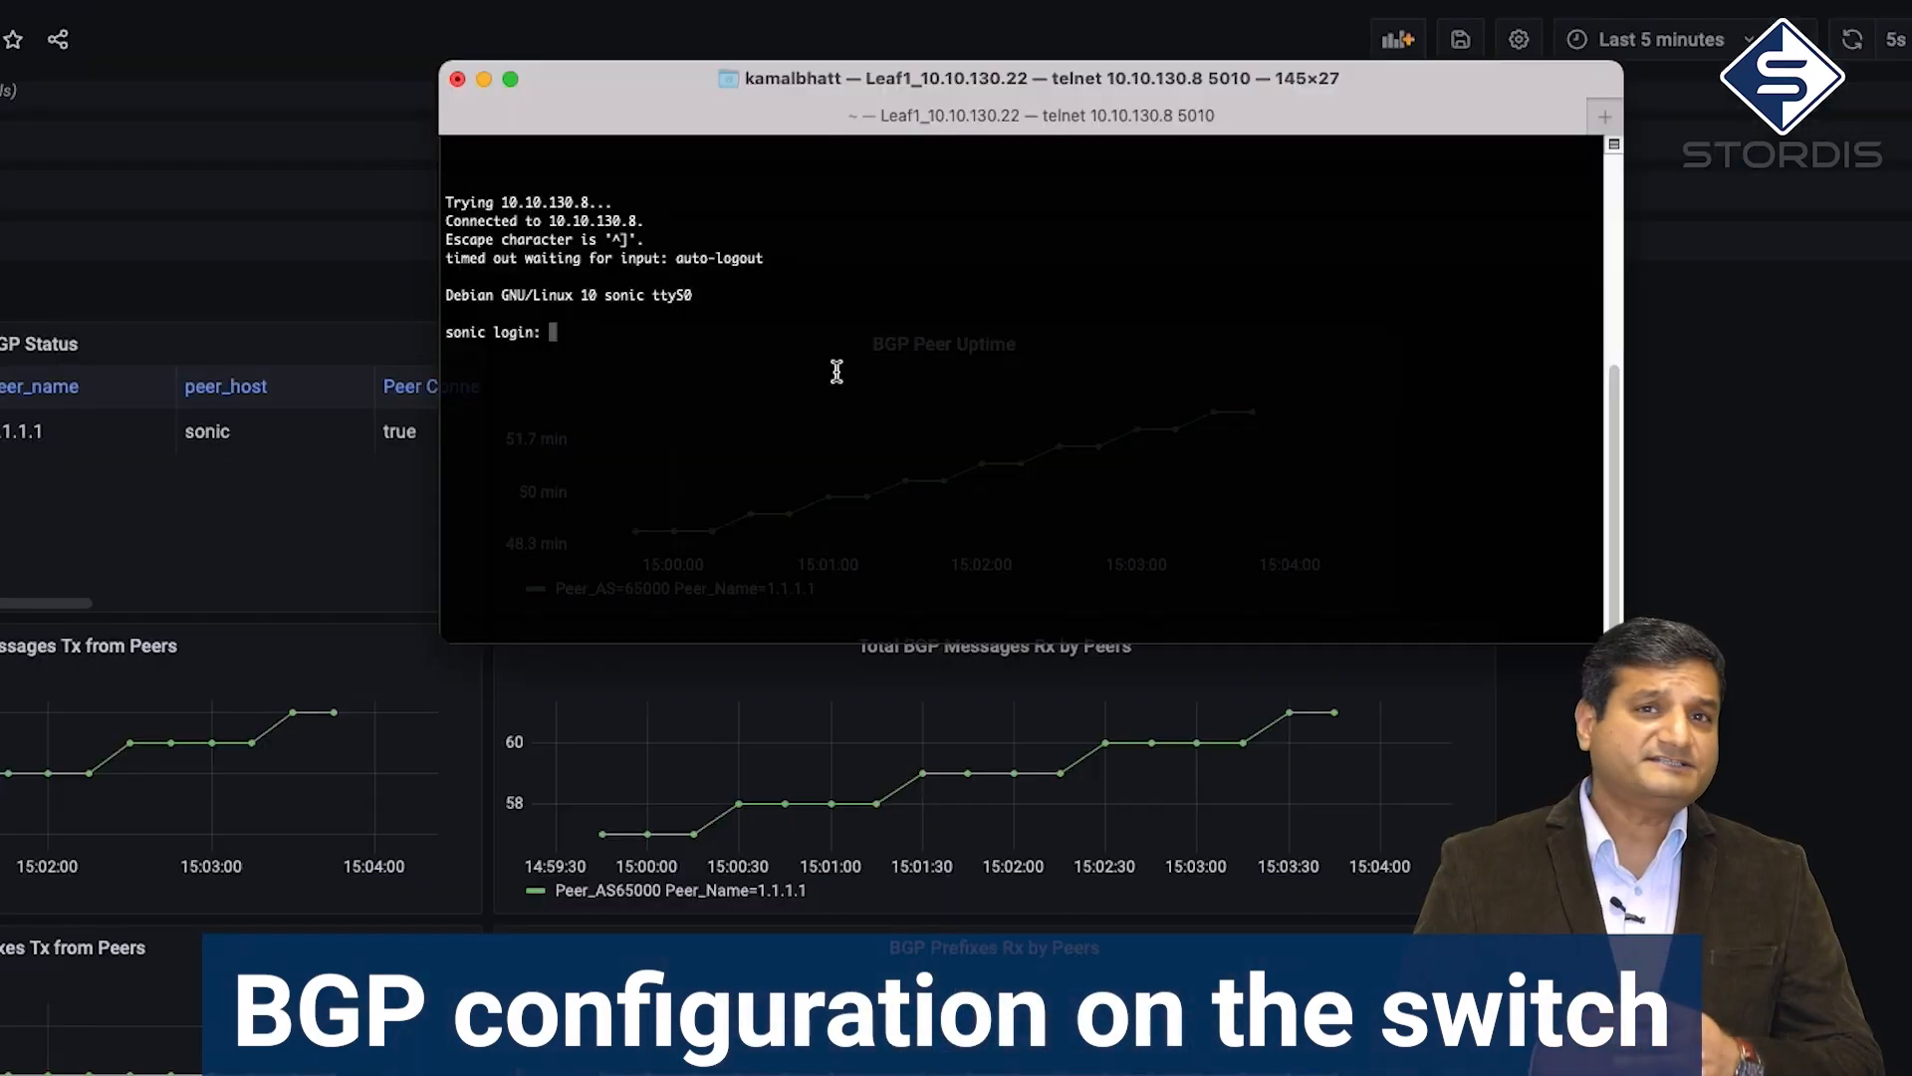
Log in to the SONiC switch as admin at the telnet prompt
type("admin")
key("Return")
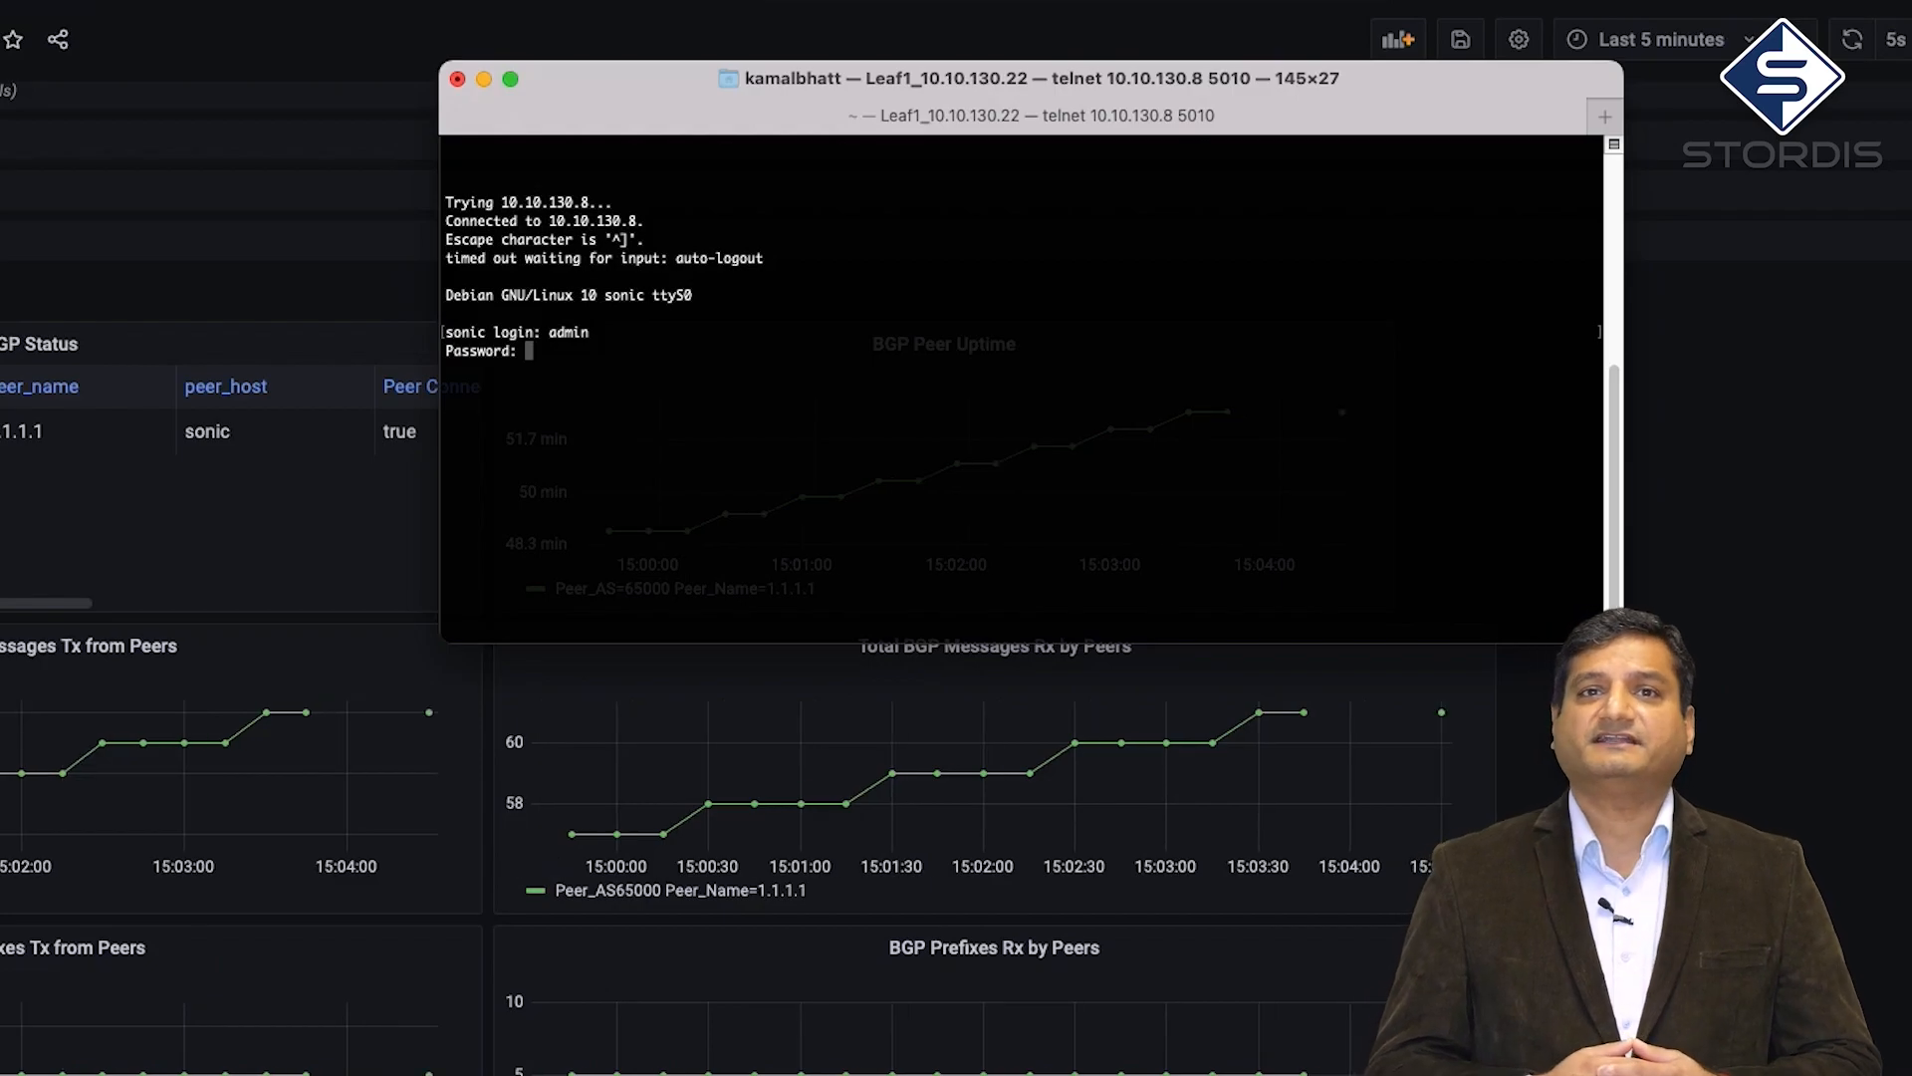
key("Return")
left_click_drag(677, 98, 730, 62)
Run 'show runningconfiguration' and highlight router bgp 65101 and neighbor 1.1.1.1 remote-as 65000
type("show ")
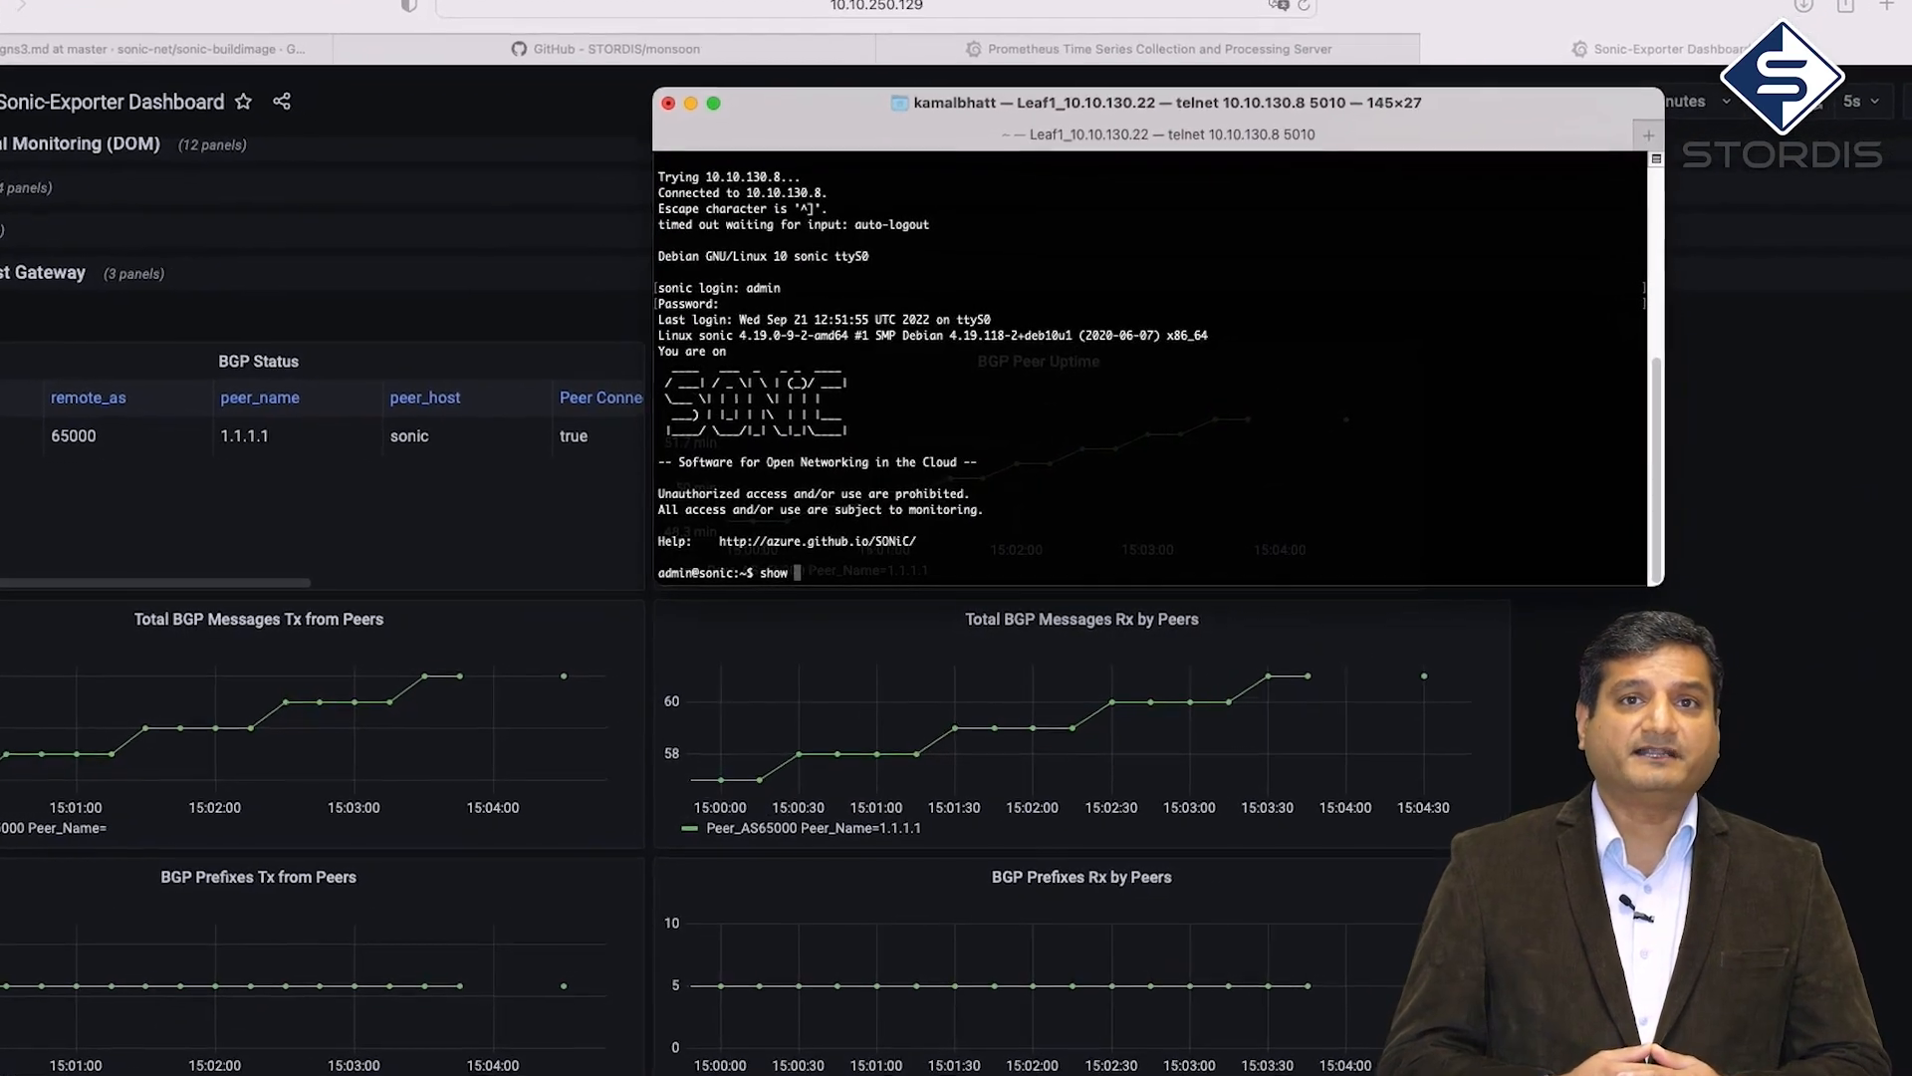
type("runningconfiguration bgp")
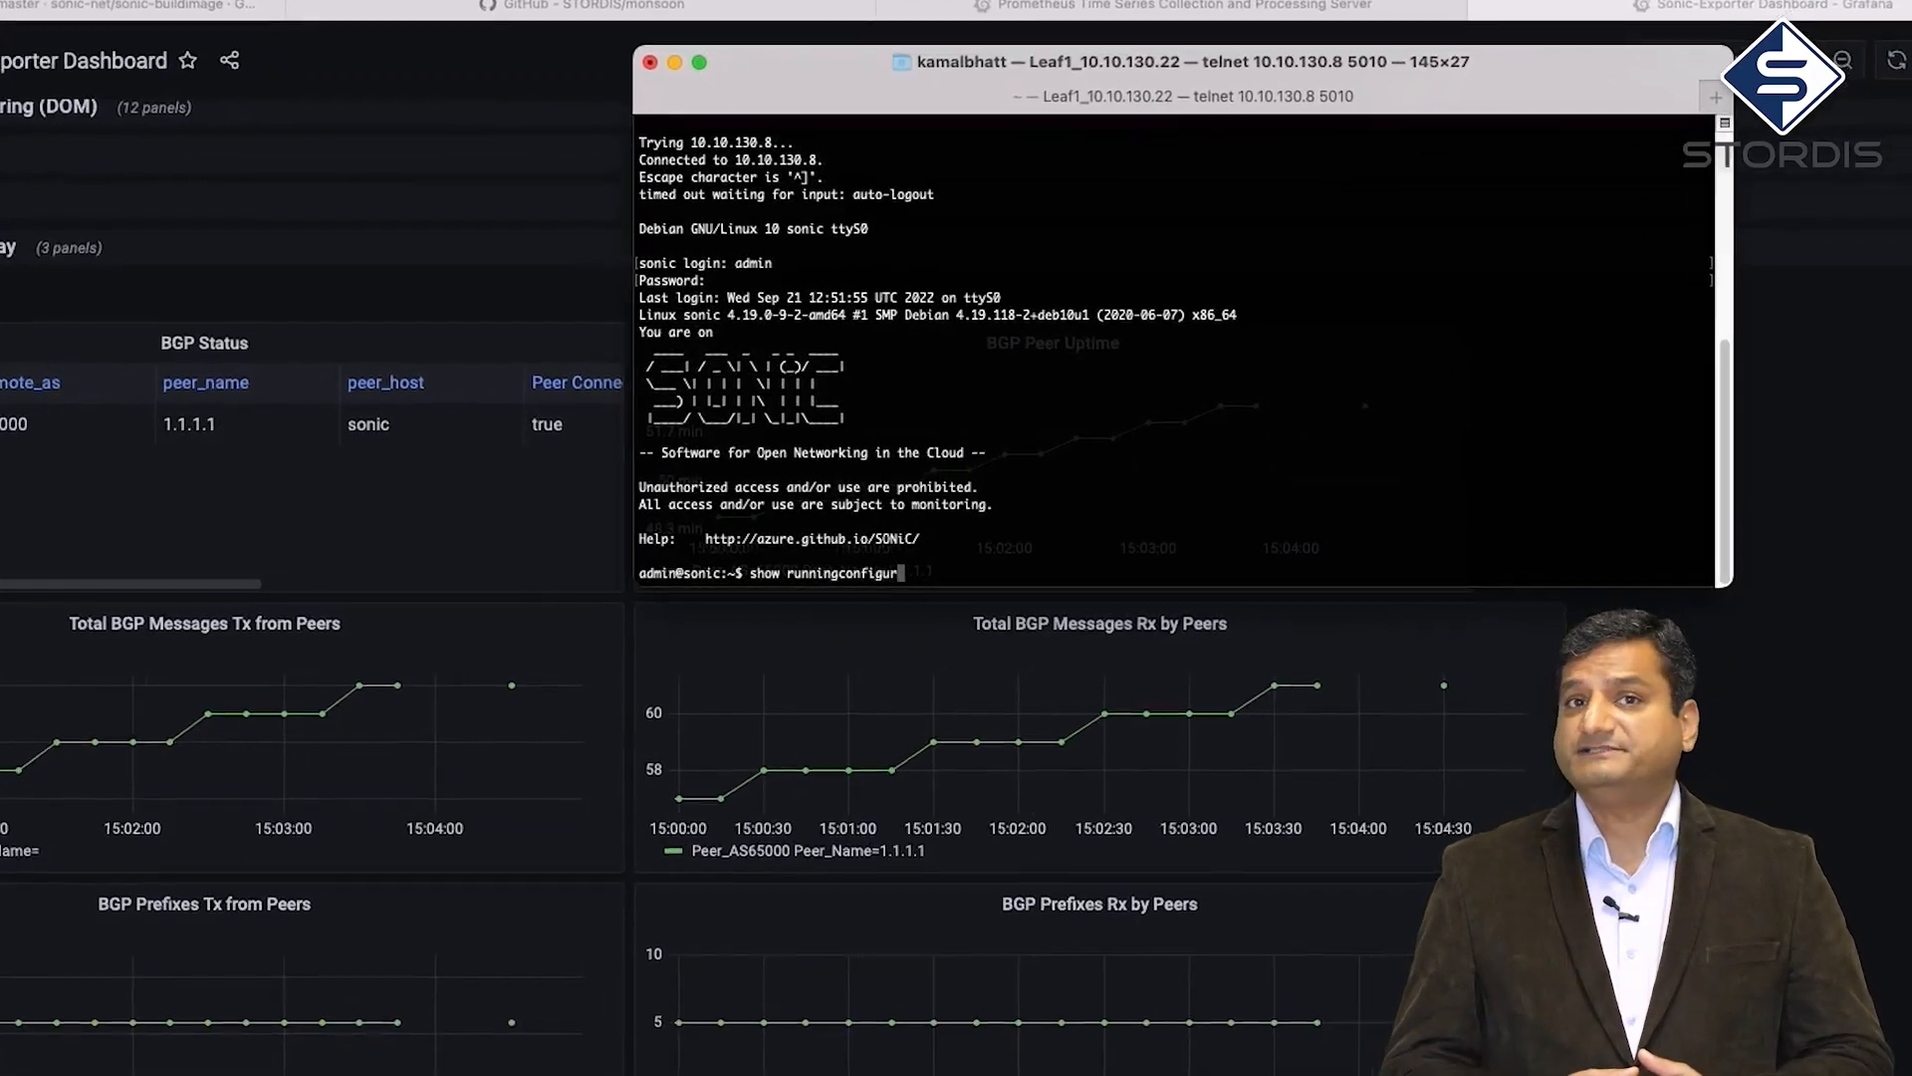
key("Return")
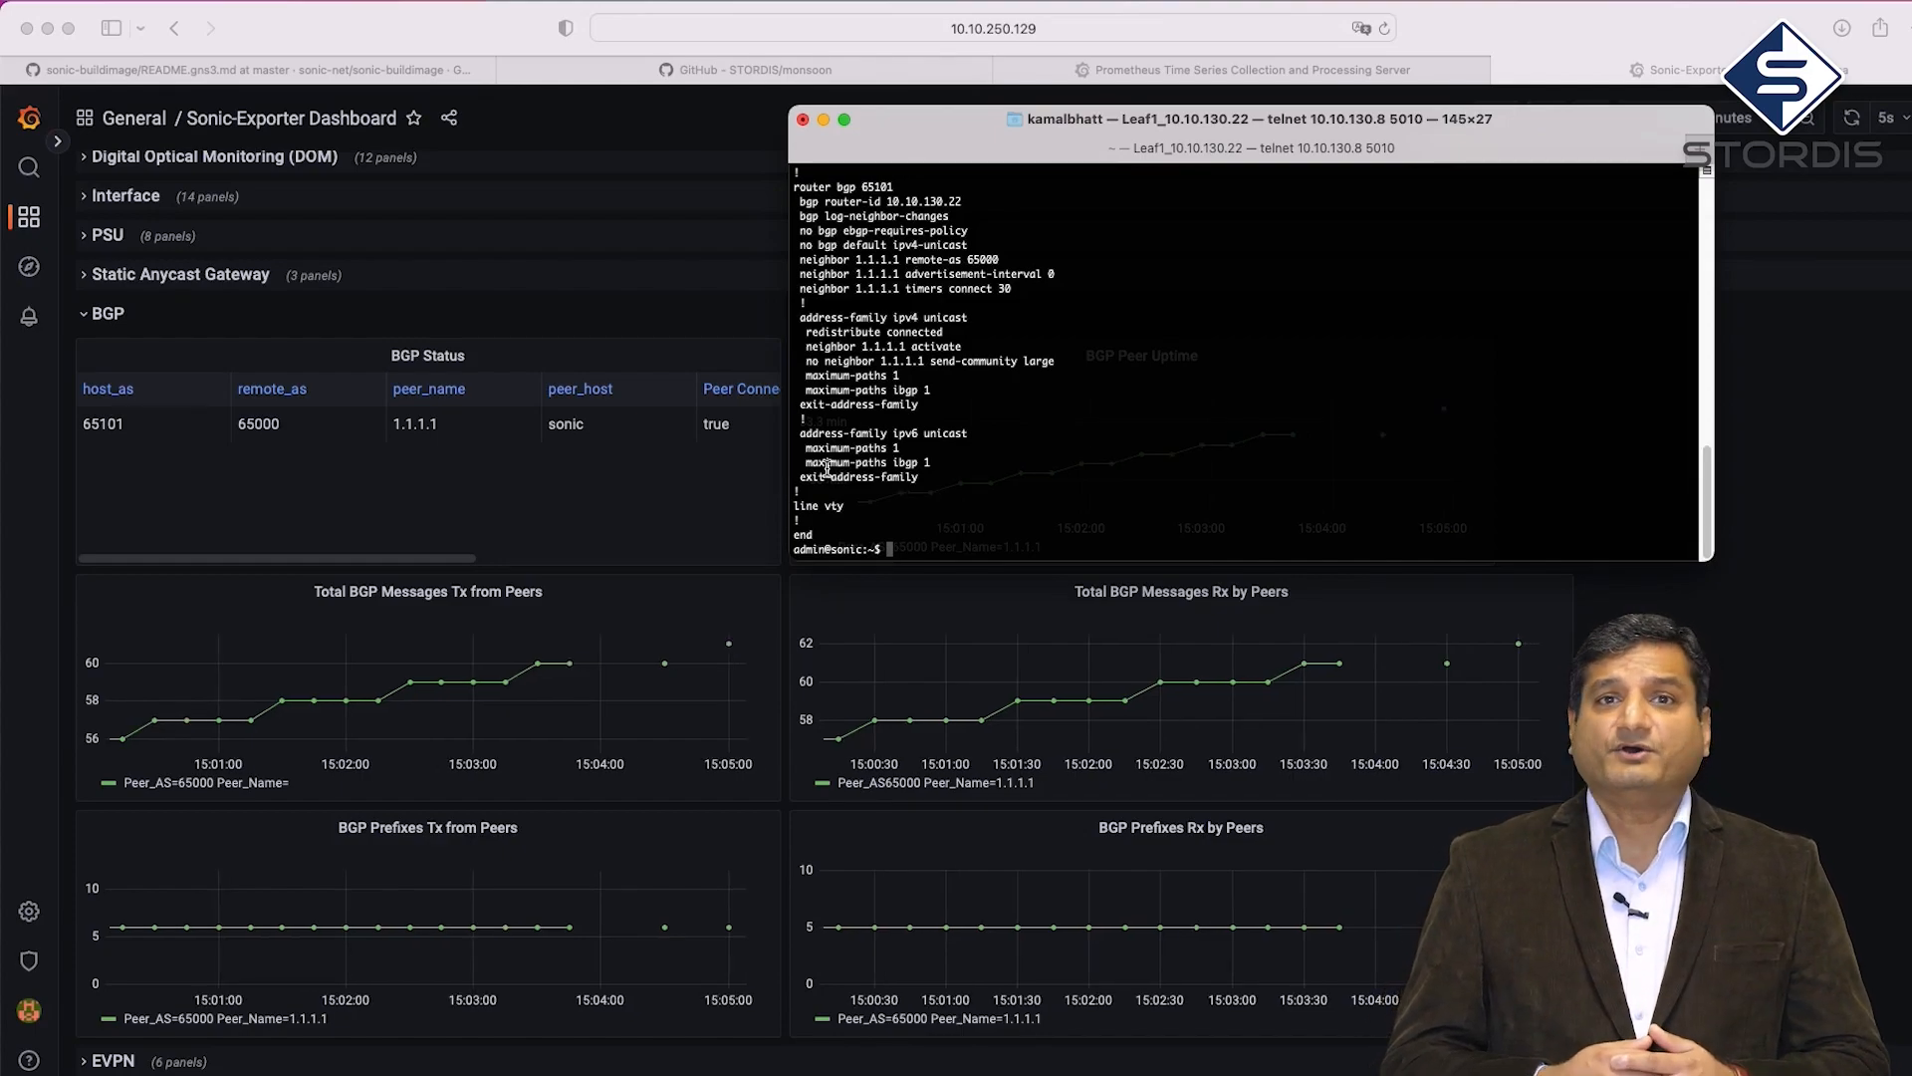
scroll(826, 468, "up", 3)
double_click(877, 332)
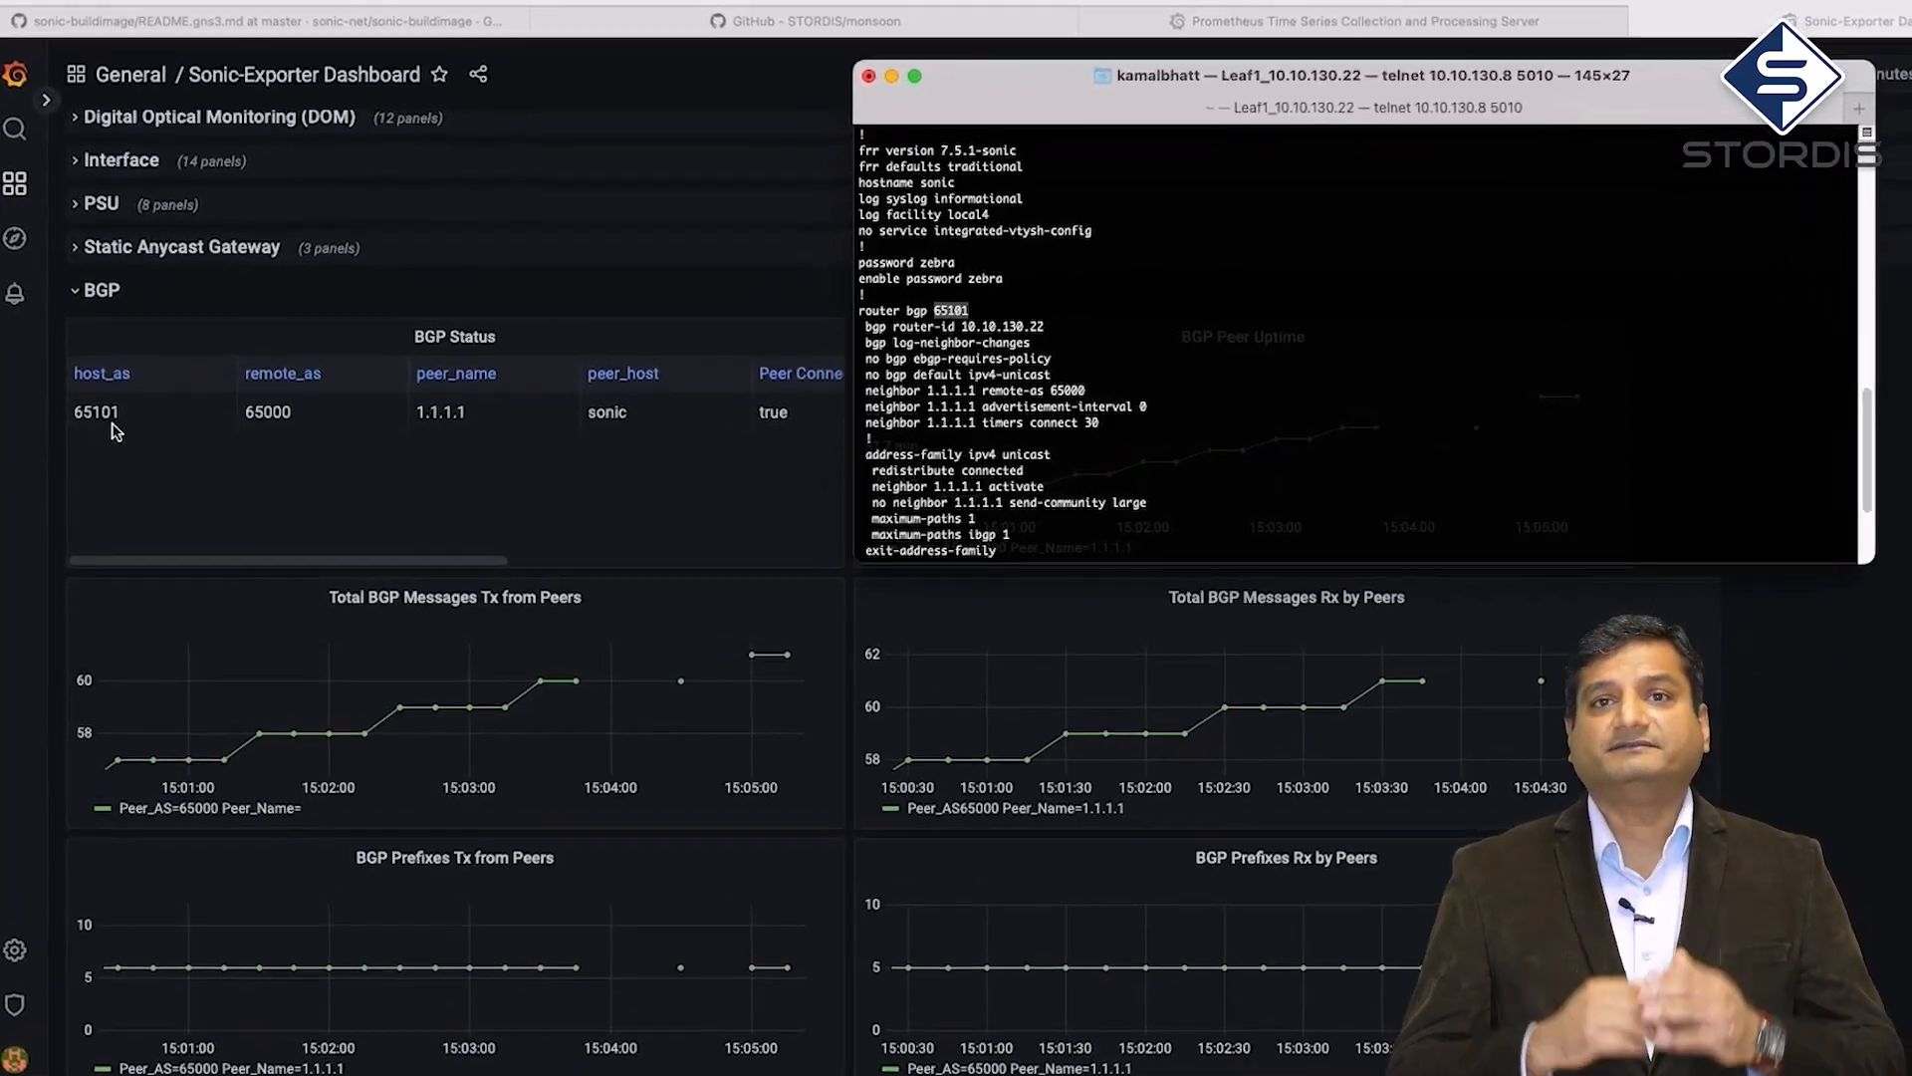
scroll(930, 421, "down", 1)
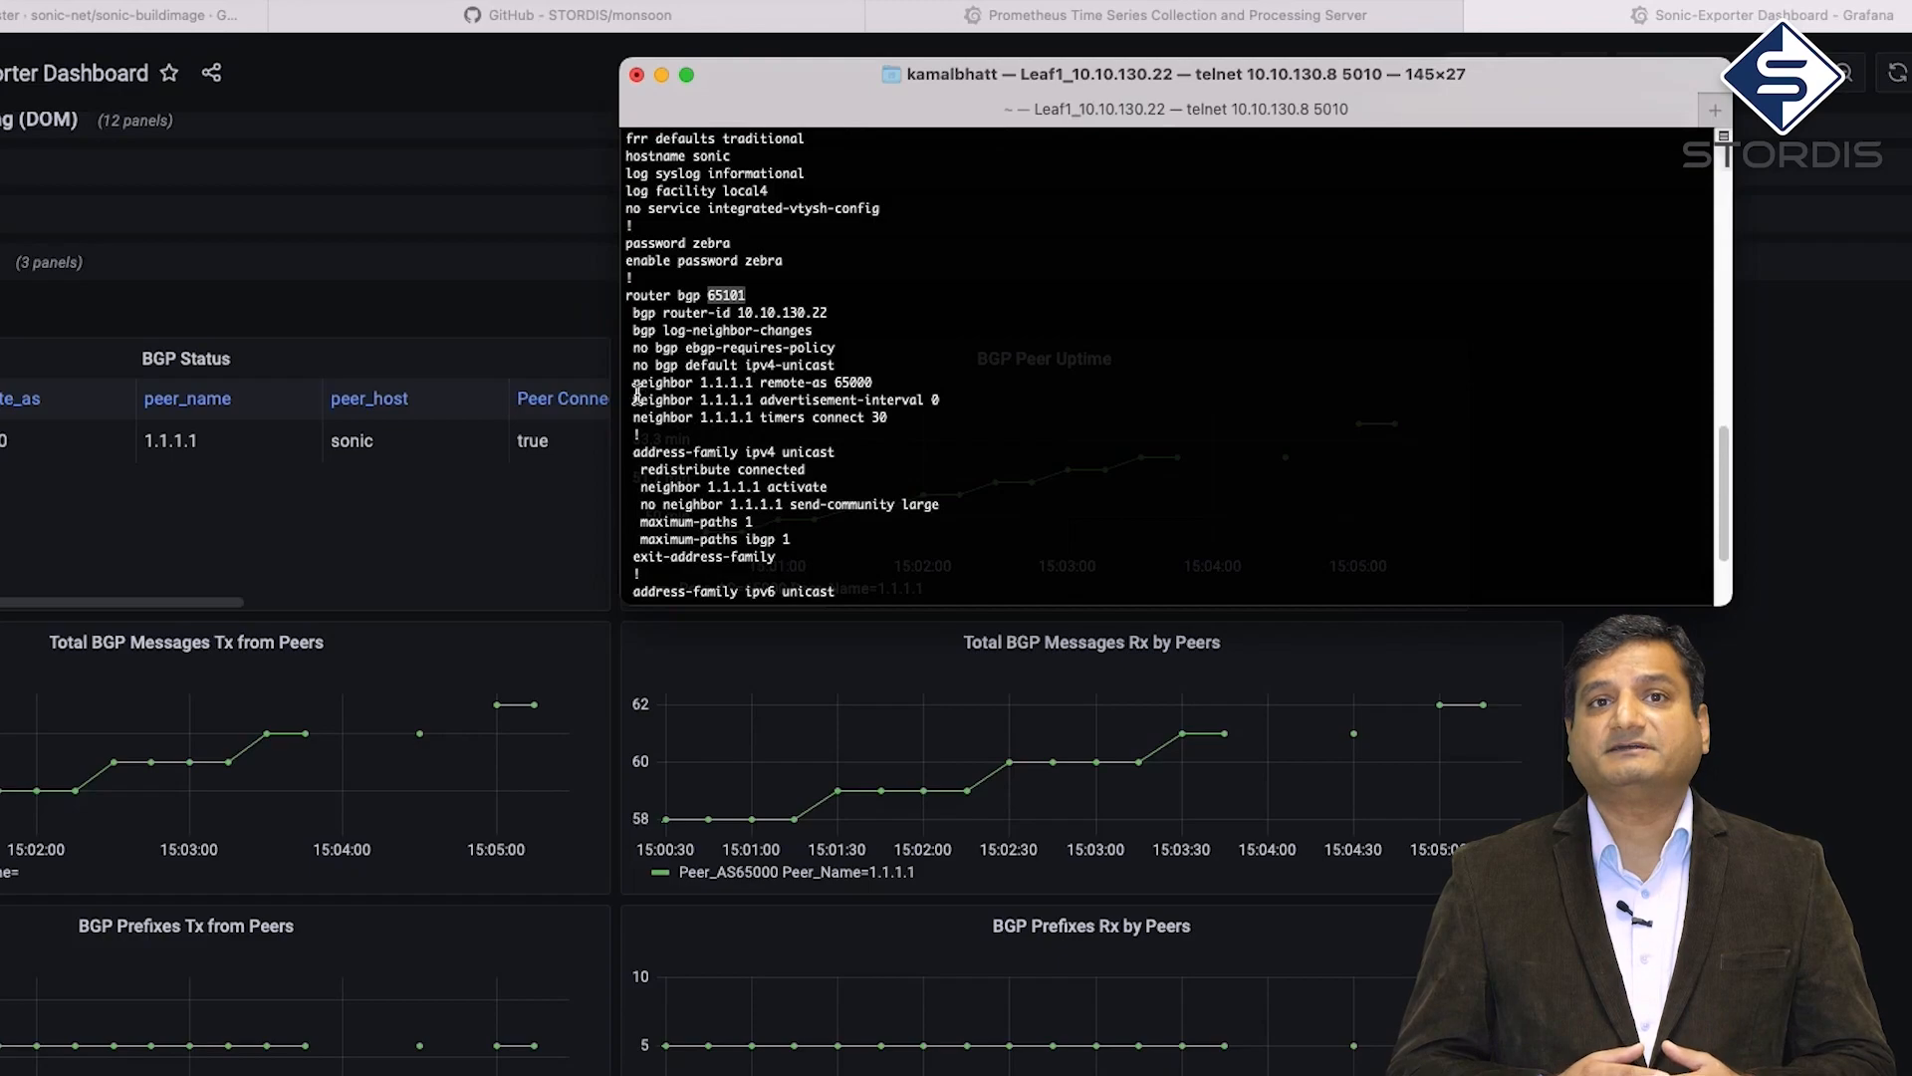
left_click_drag(634, 383, 872, 383)
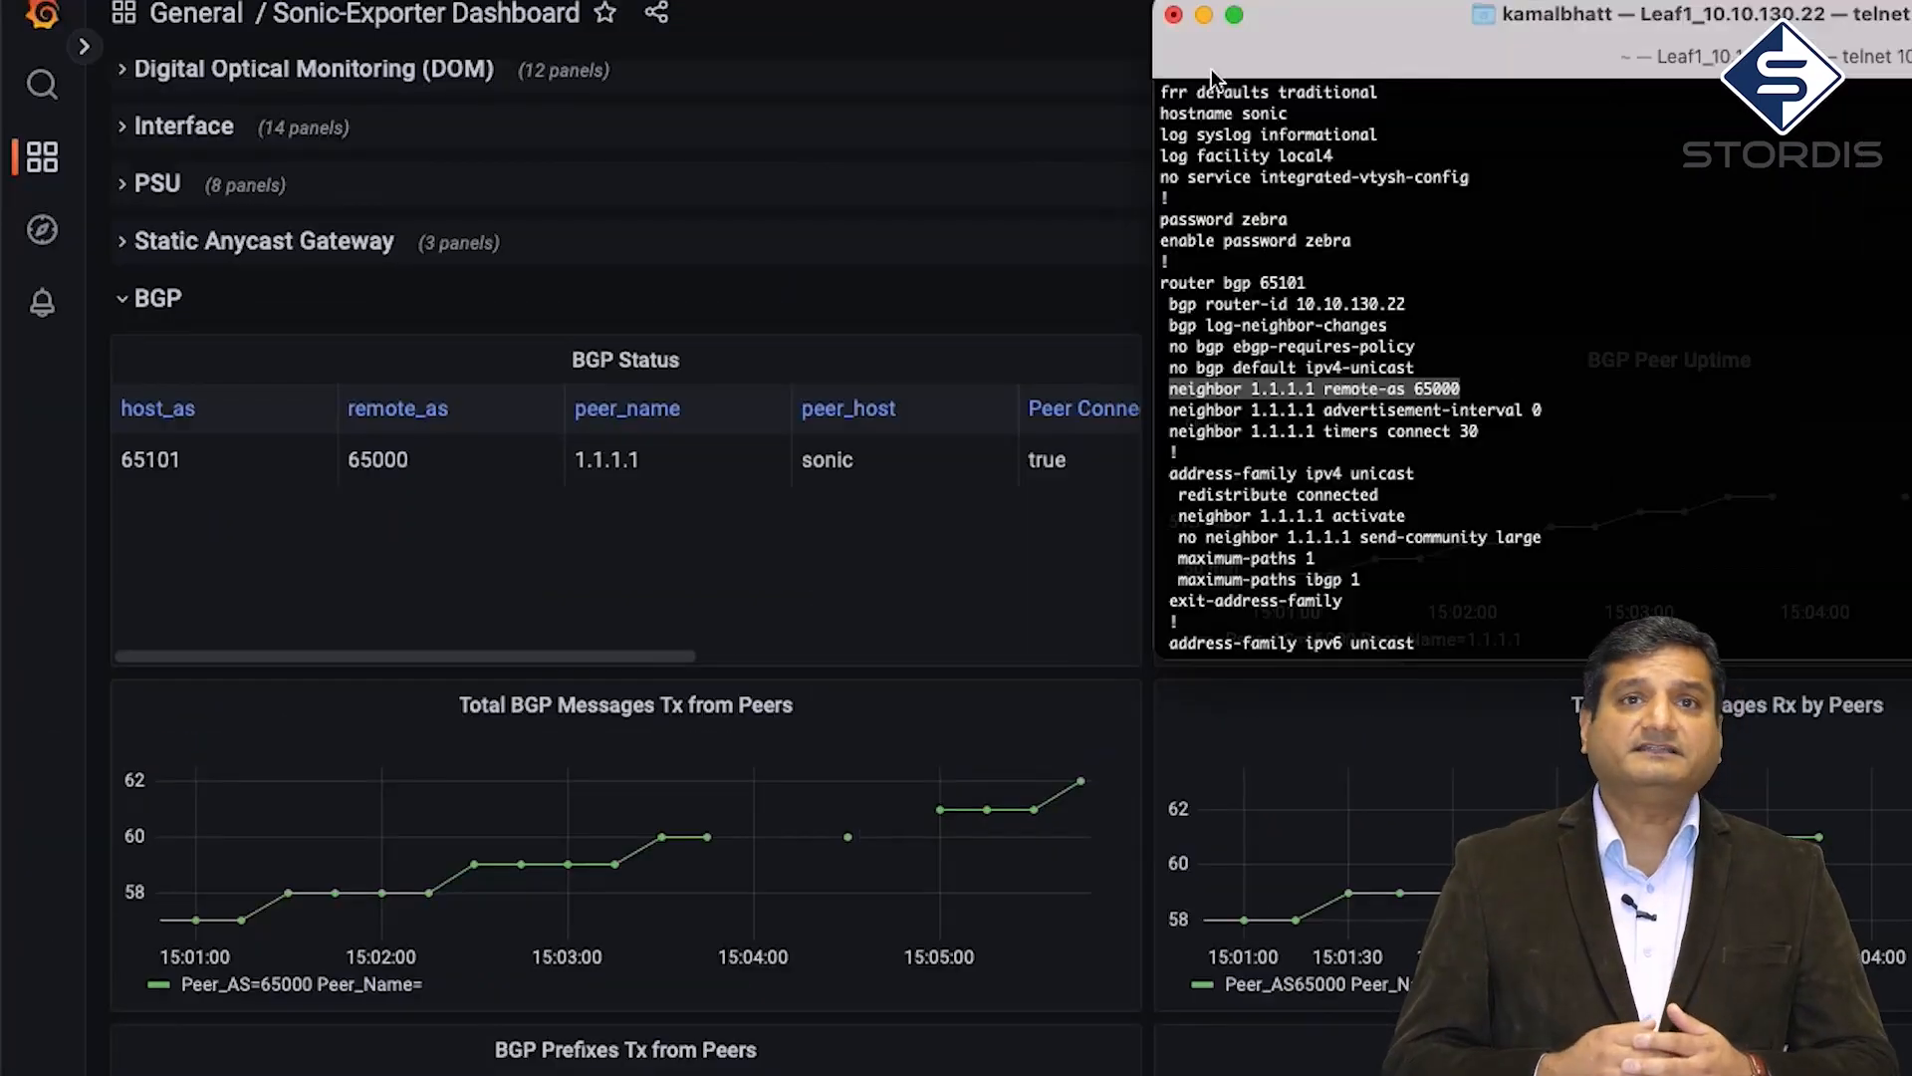
left_click(653, 660)
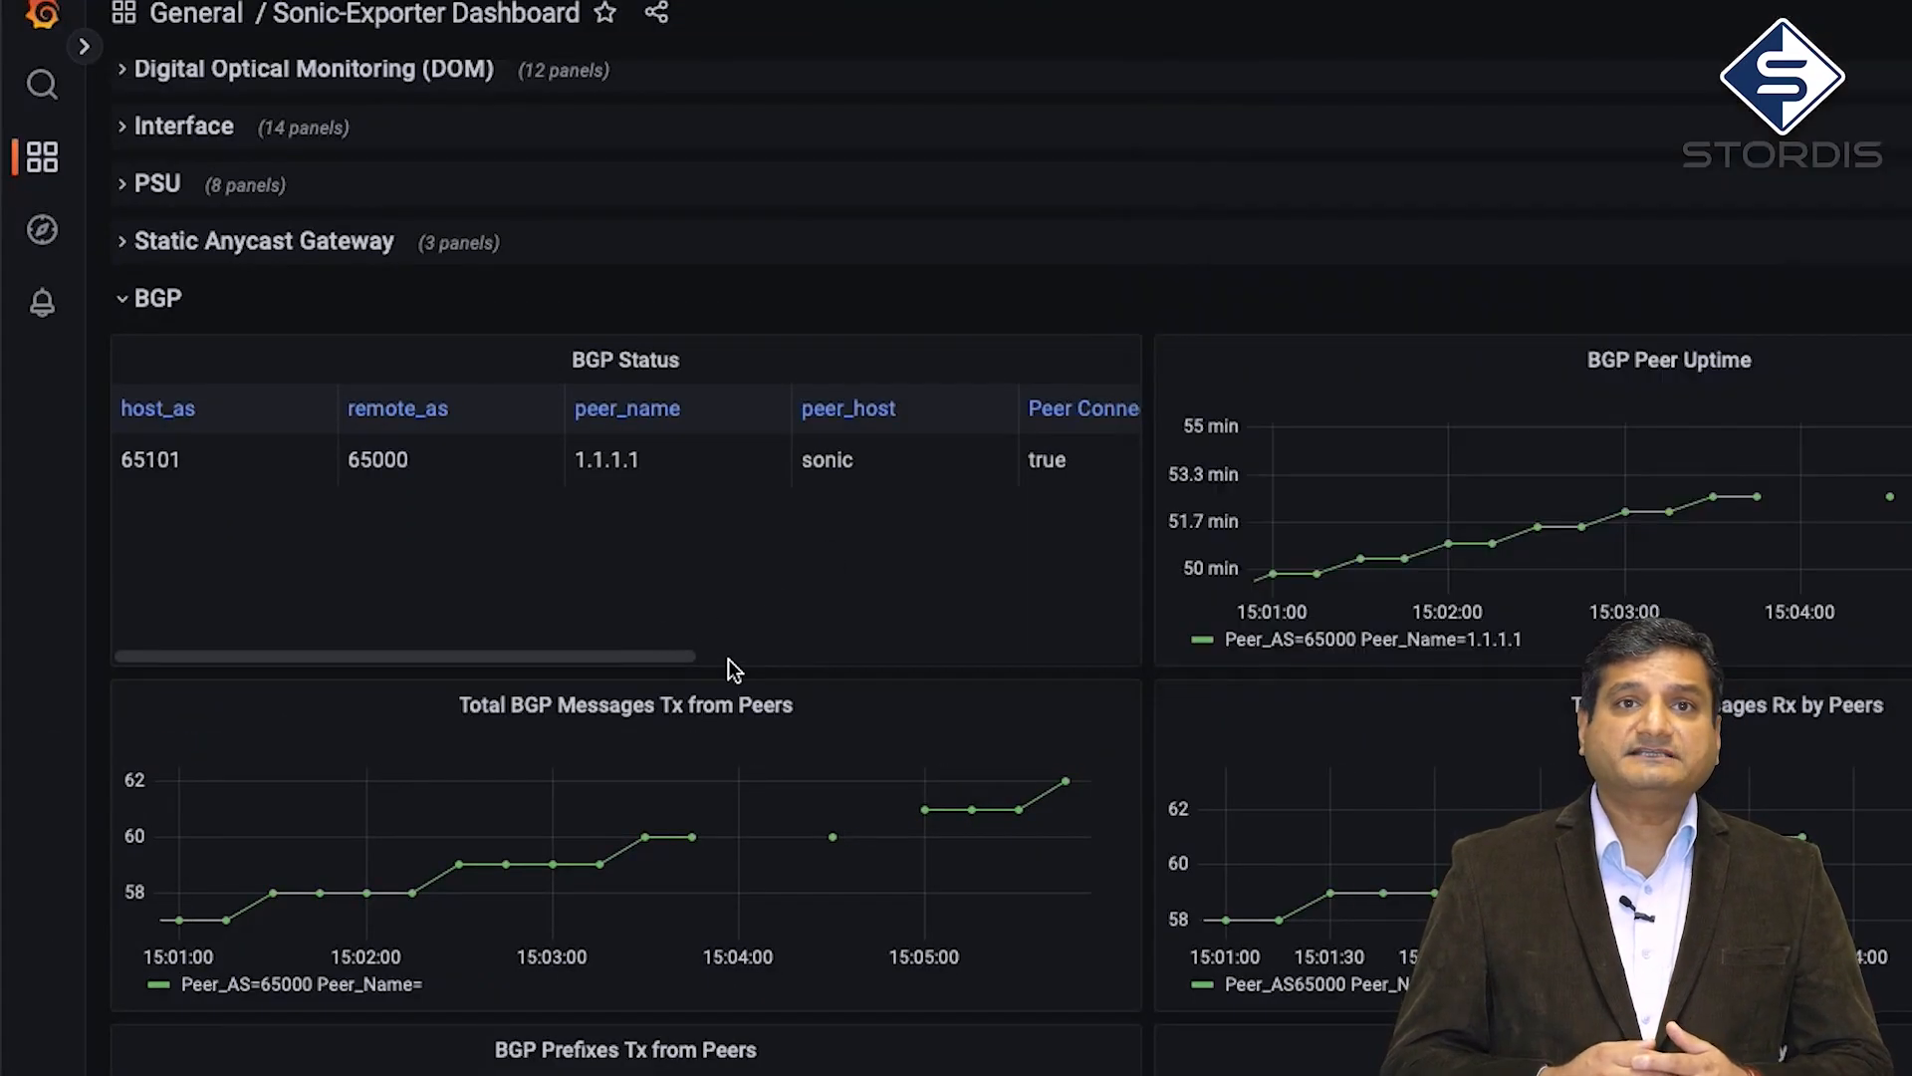
left_click_drag(672, 653, 886, 657)
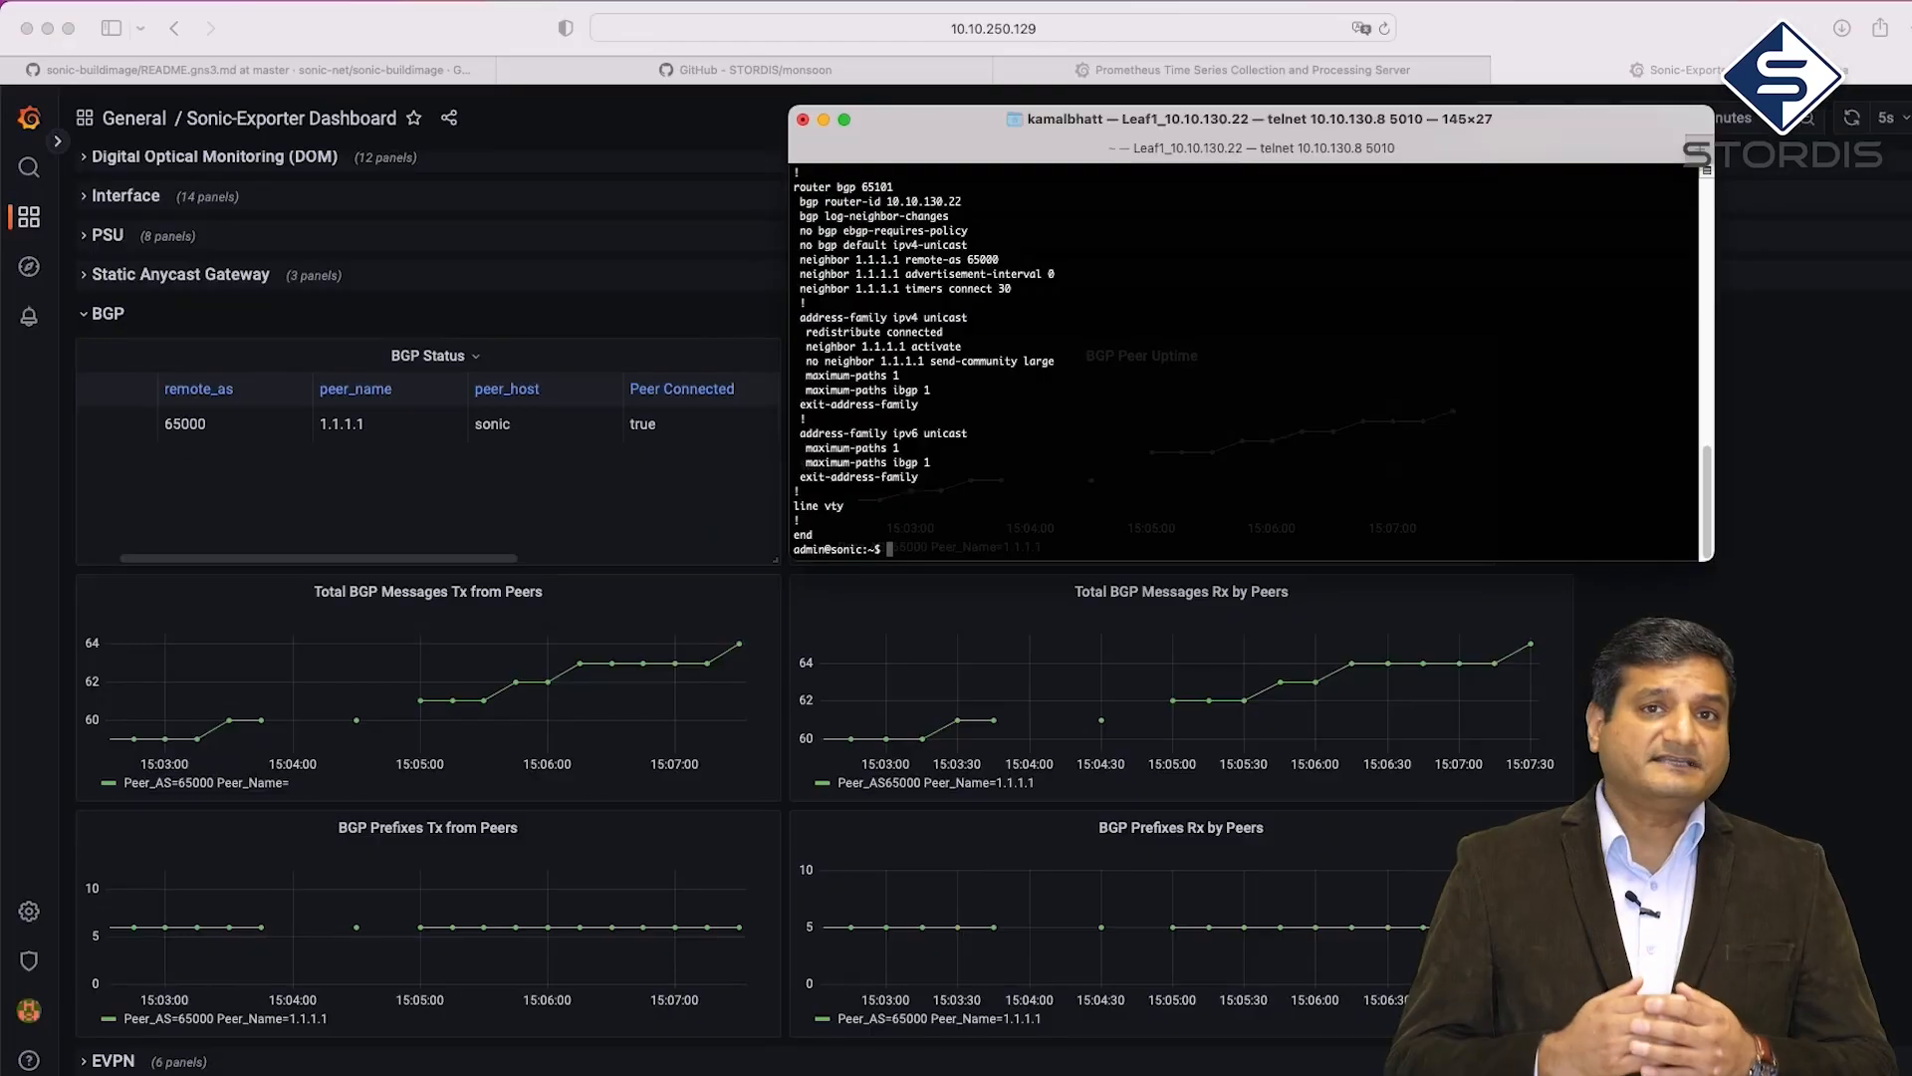
Run 'show bgp ipv4 unicast summary' to see neighbor 1.1.1.1, AS 65000, 5 prefixes received, 6 sent
type("show")
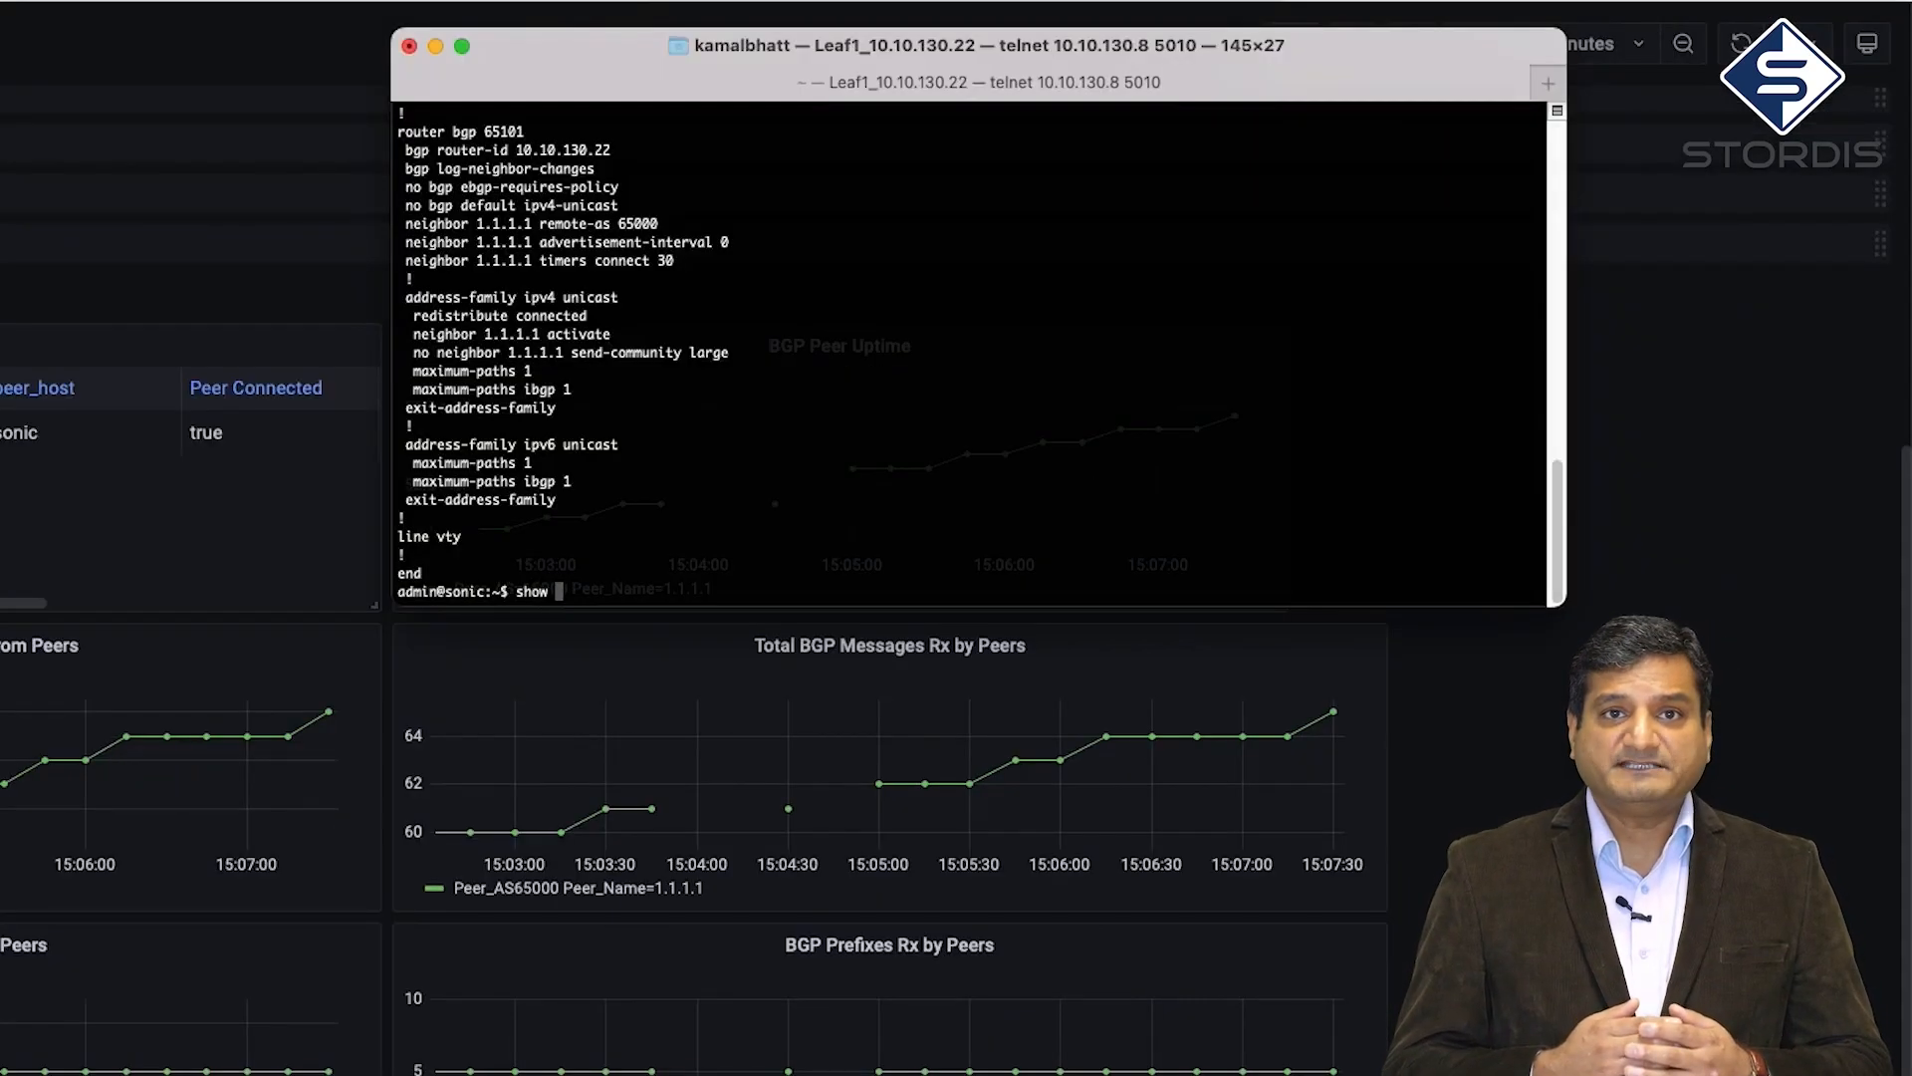
type(" bgp ipv4 uni")
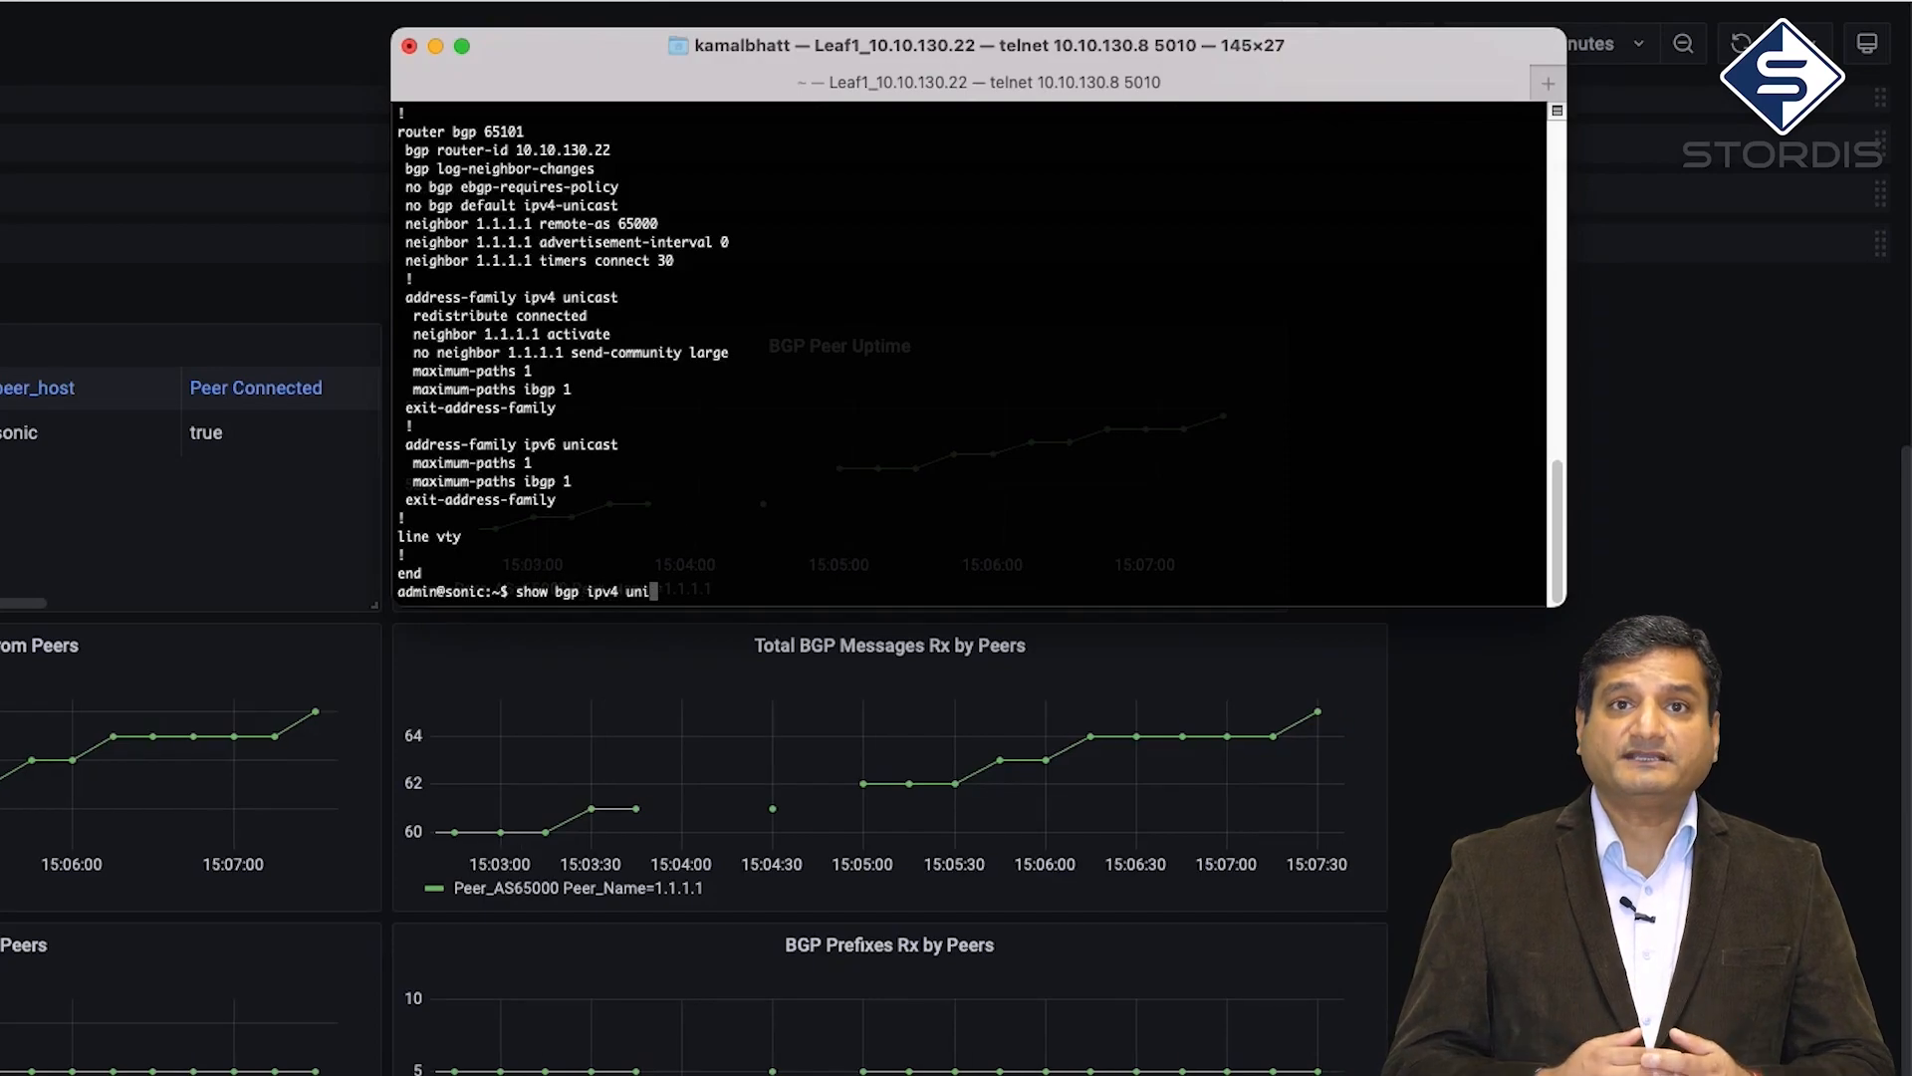
type("cast summary")
key("Return")
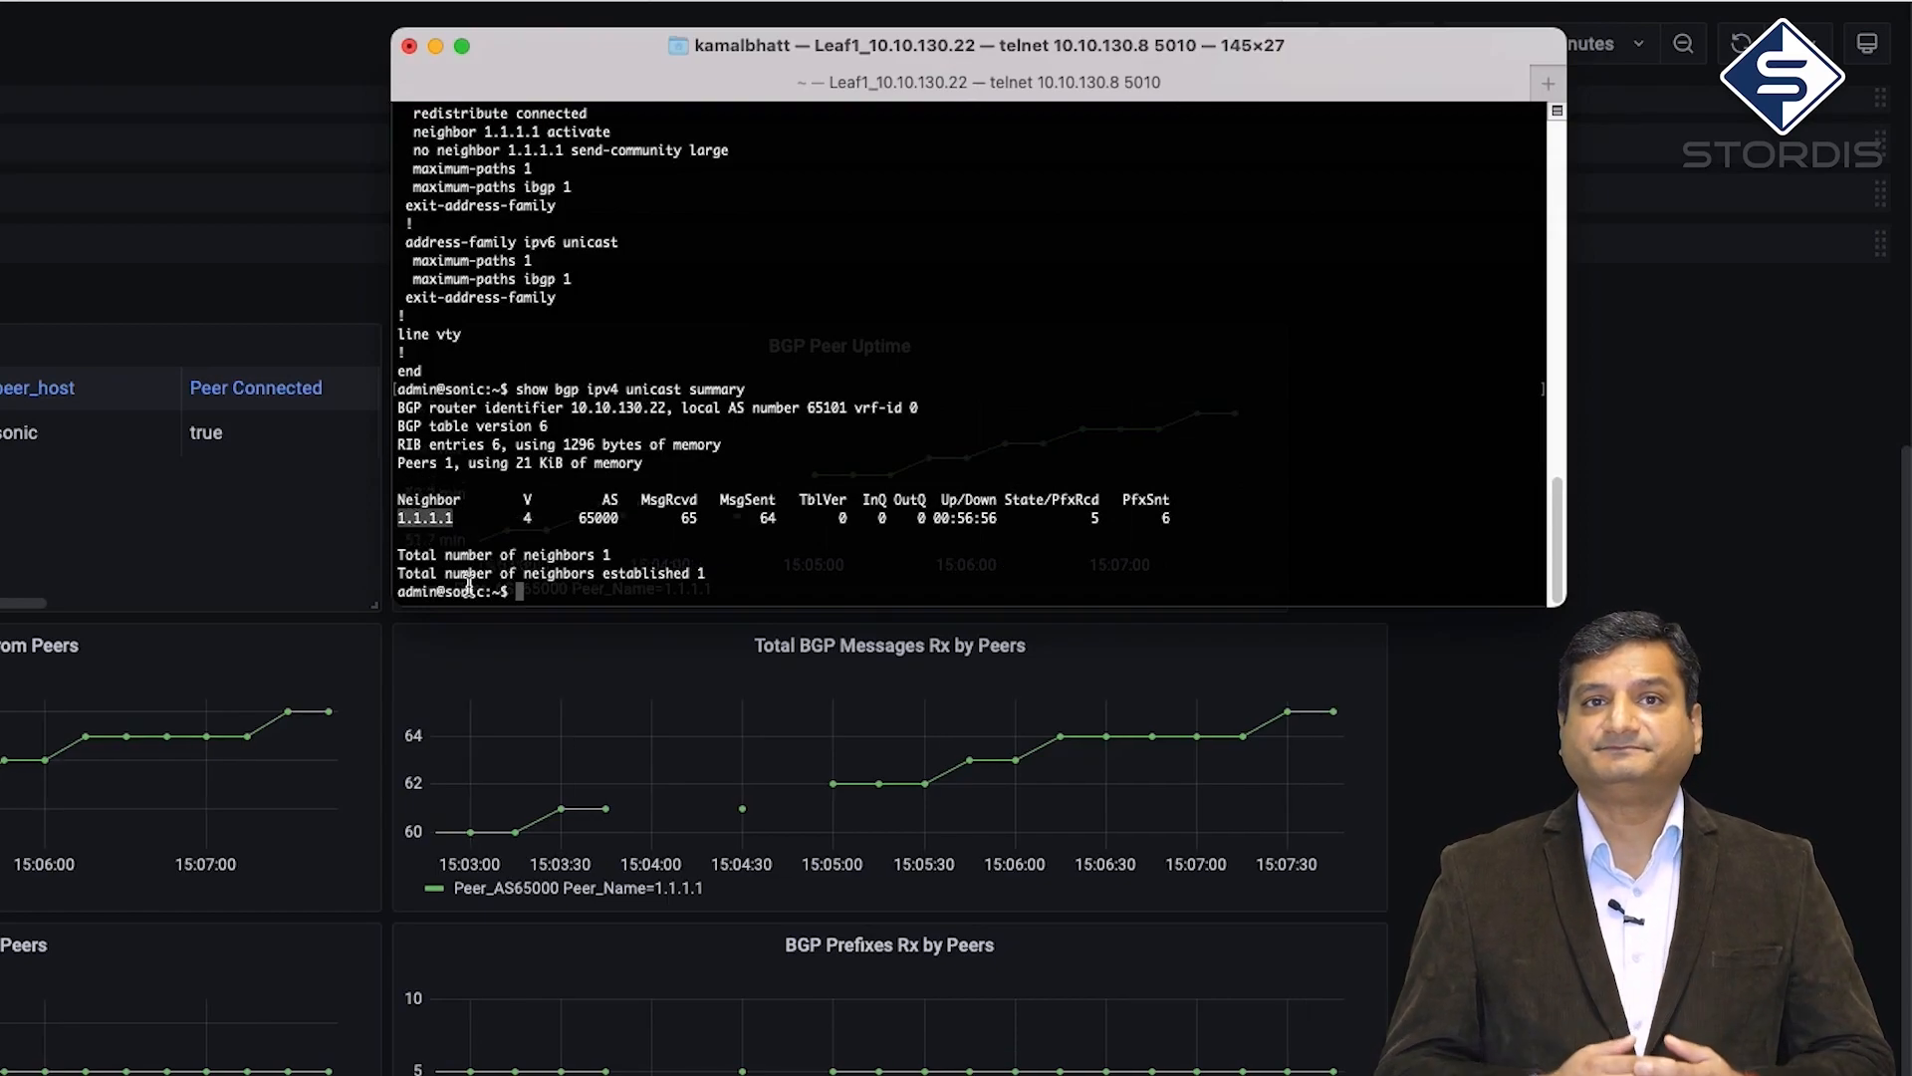
left_click(1159, 520)
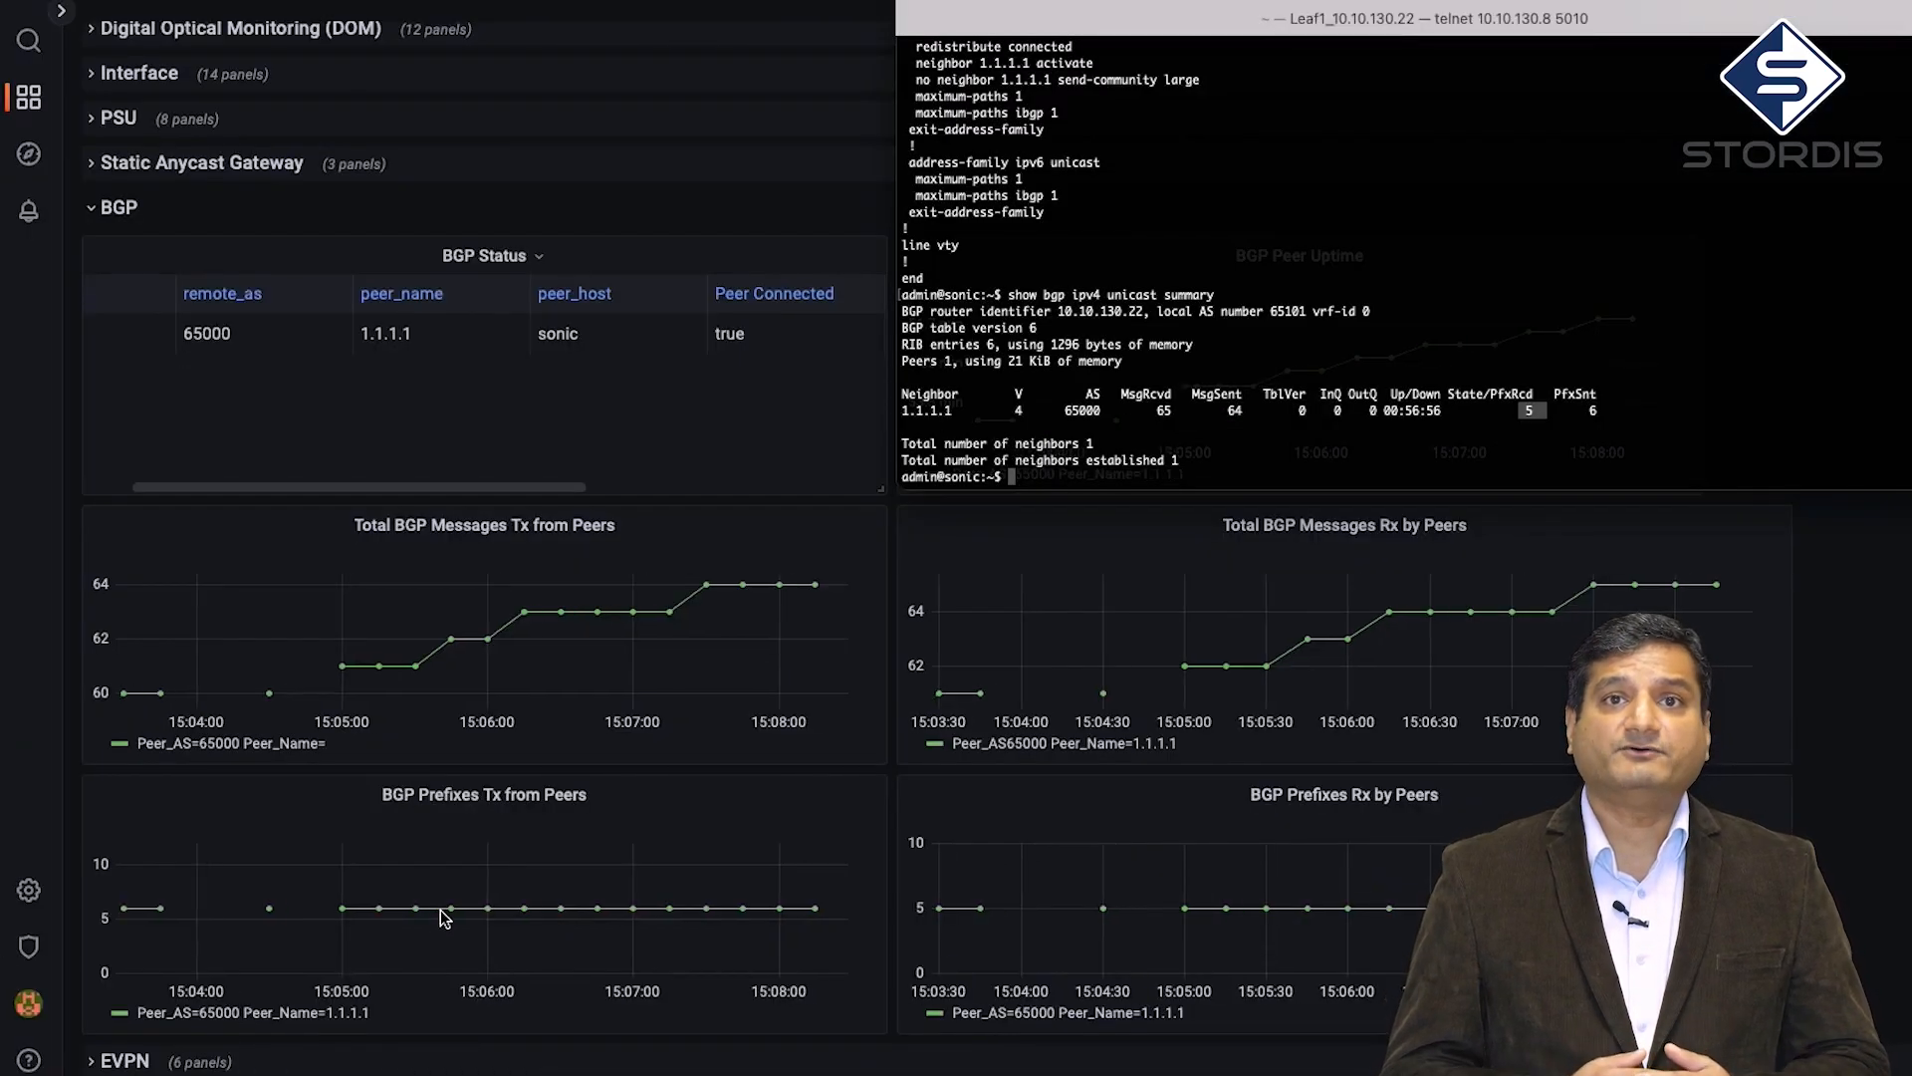
Bring the Grafana Sonic-Exporter Dashboard with its BGP panels back in front of the terminal
left_click(444, 917)
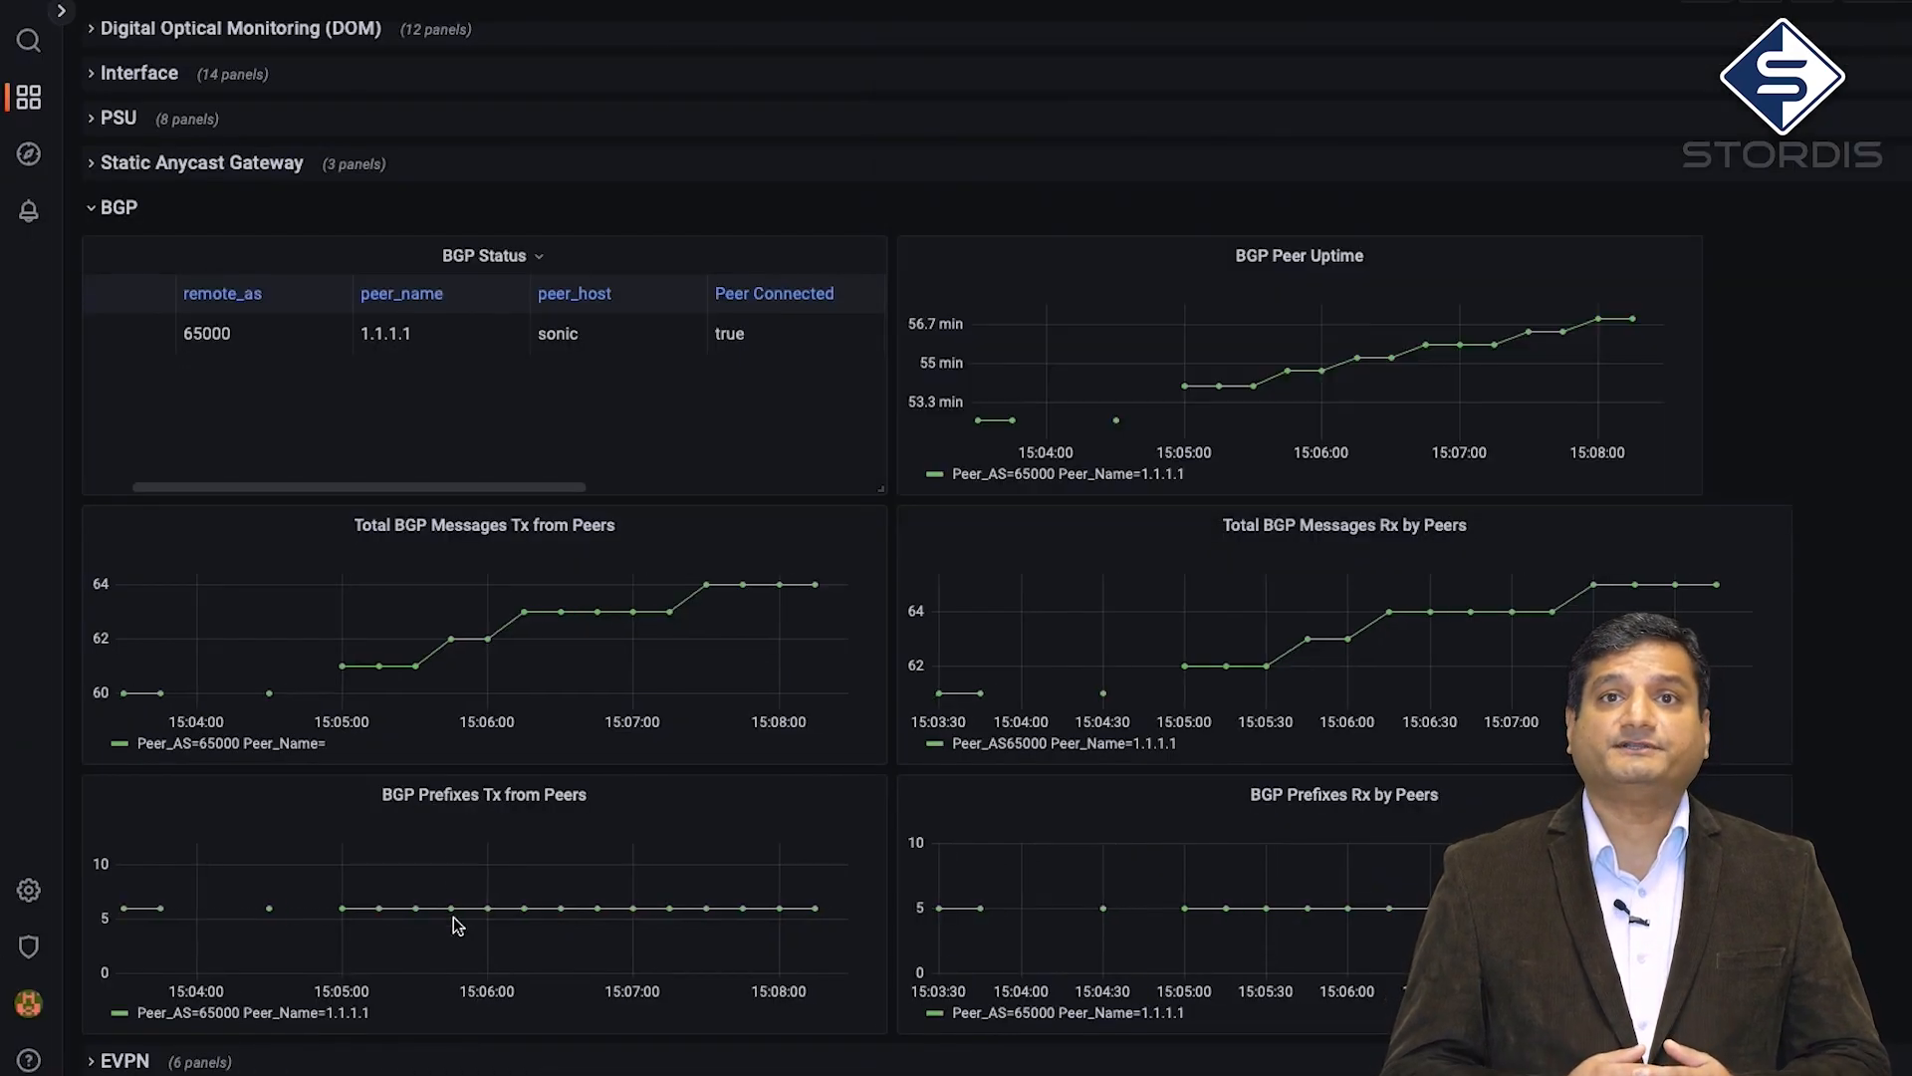
mouse_move(485, 915)
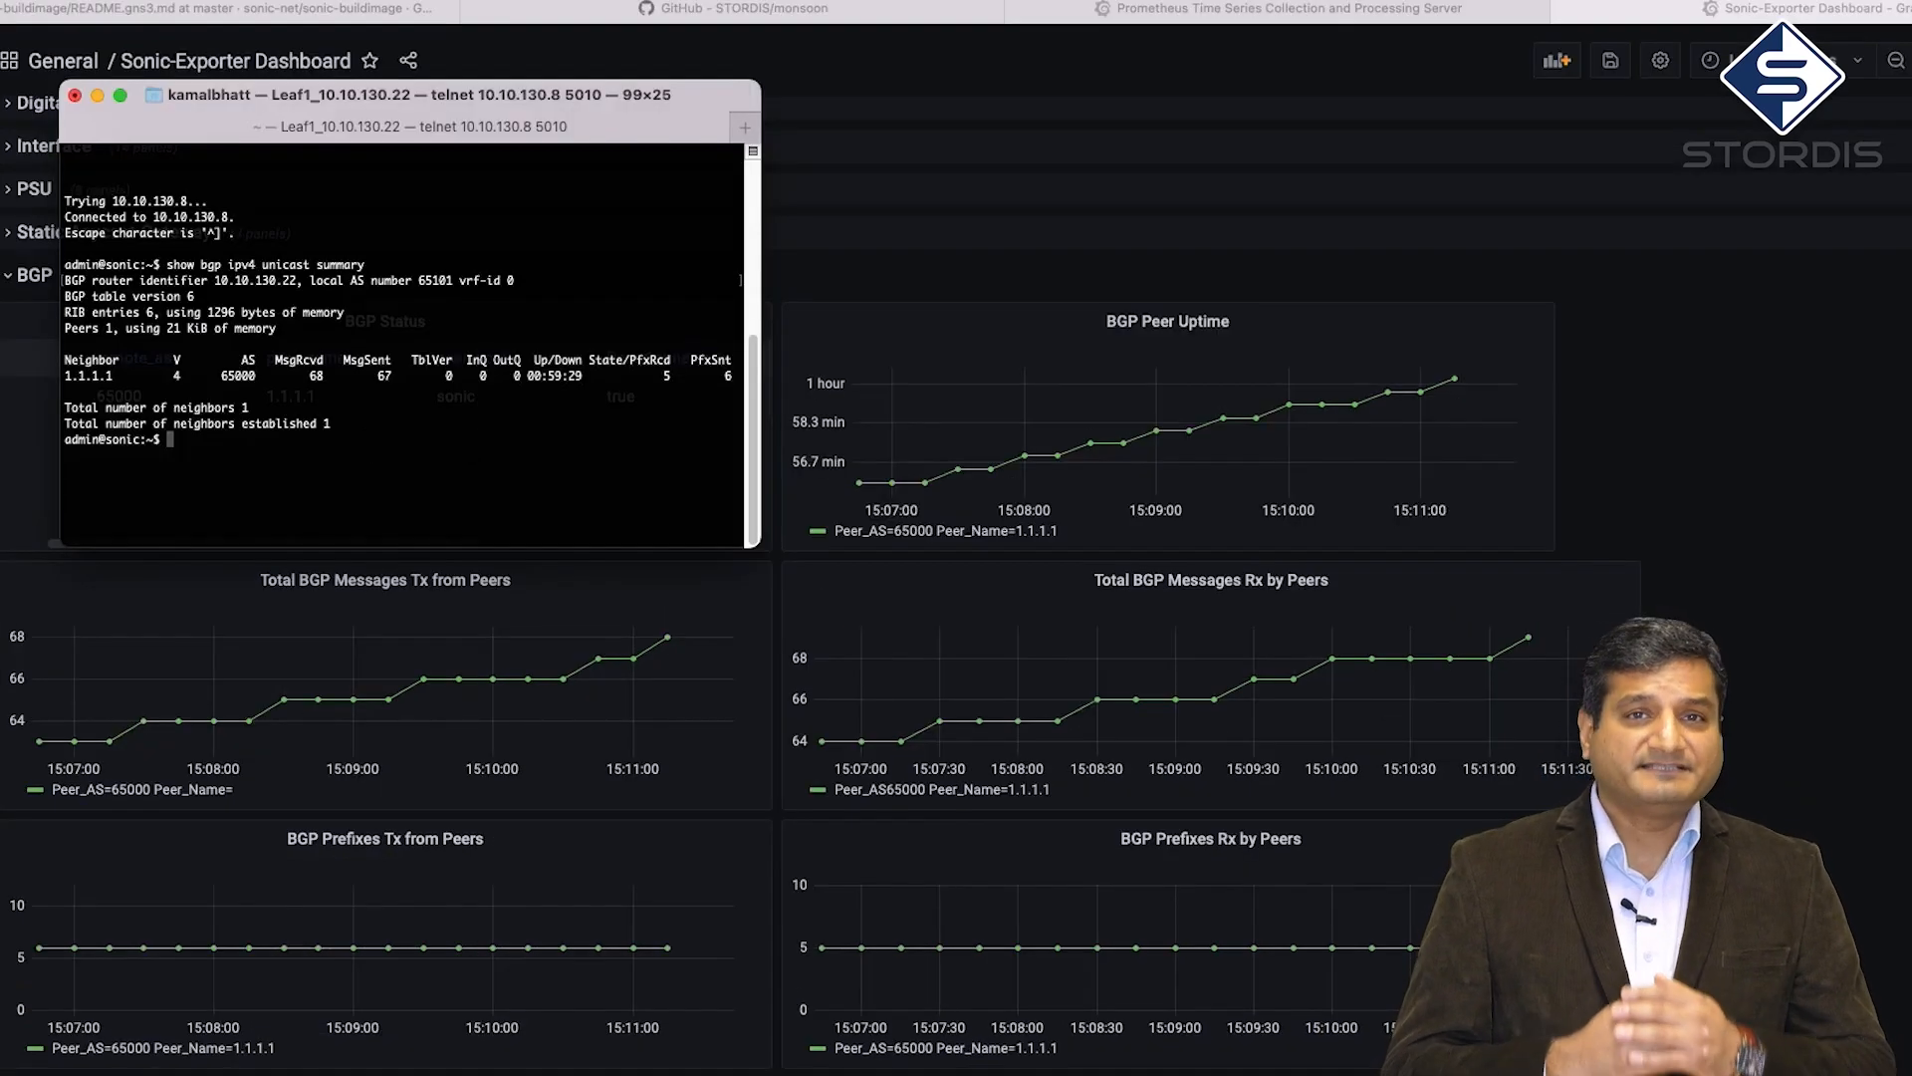
type("unicast summary")
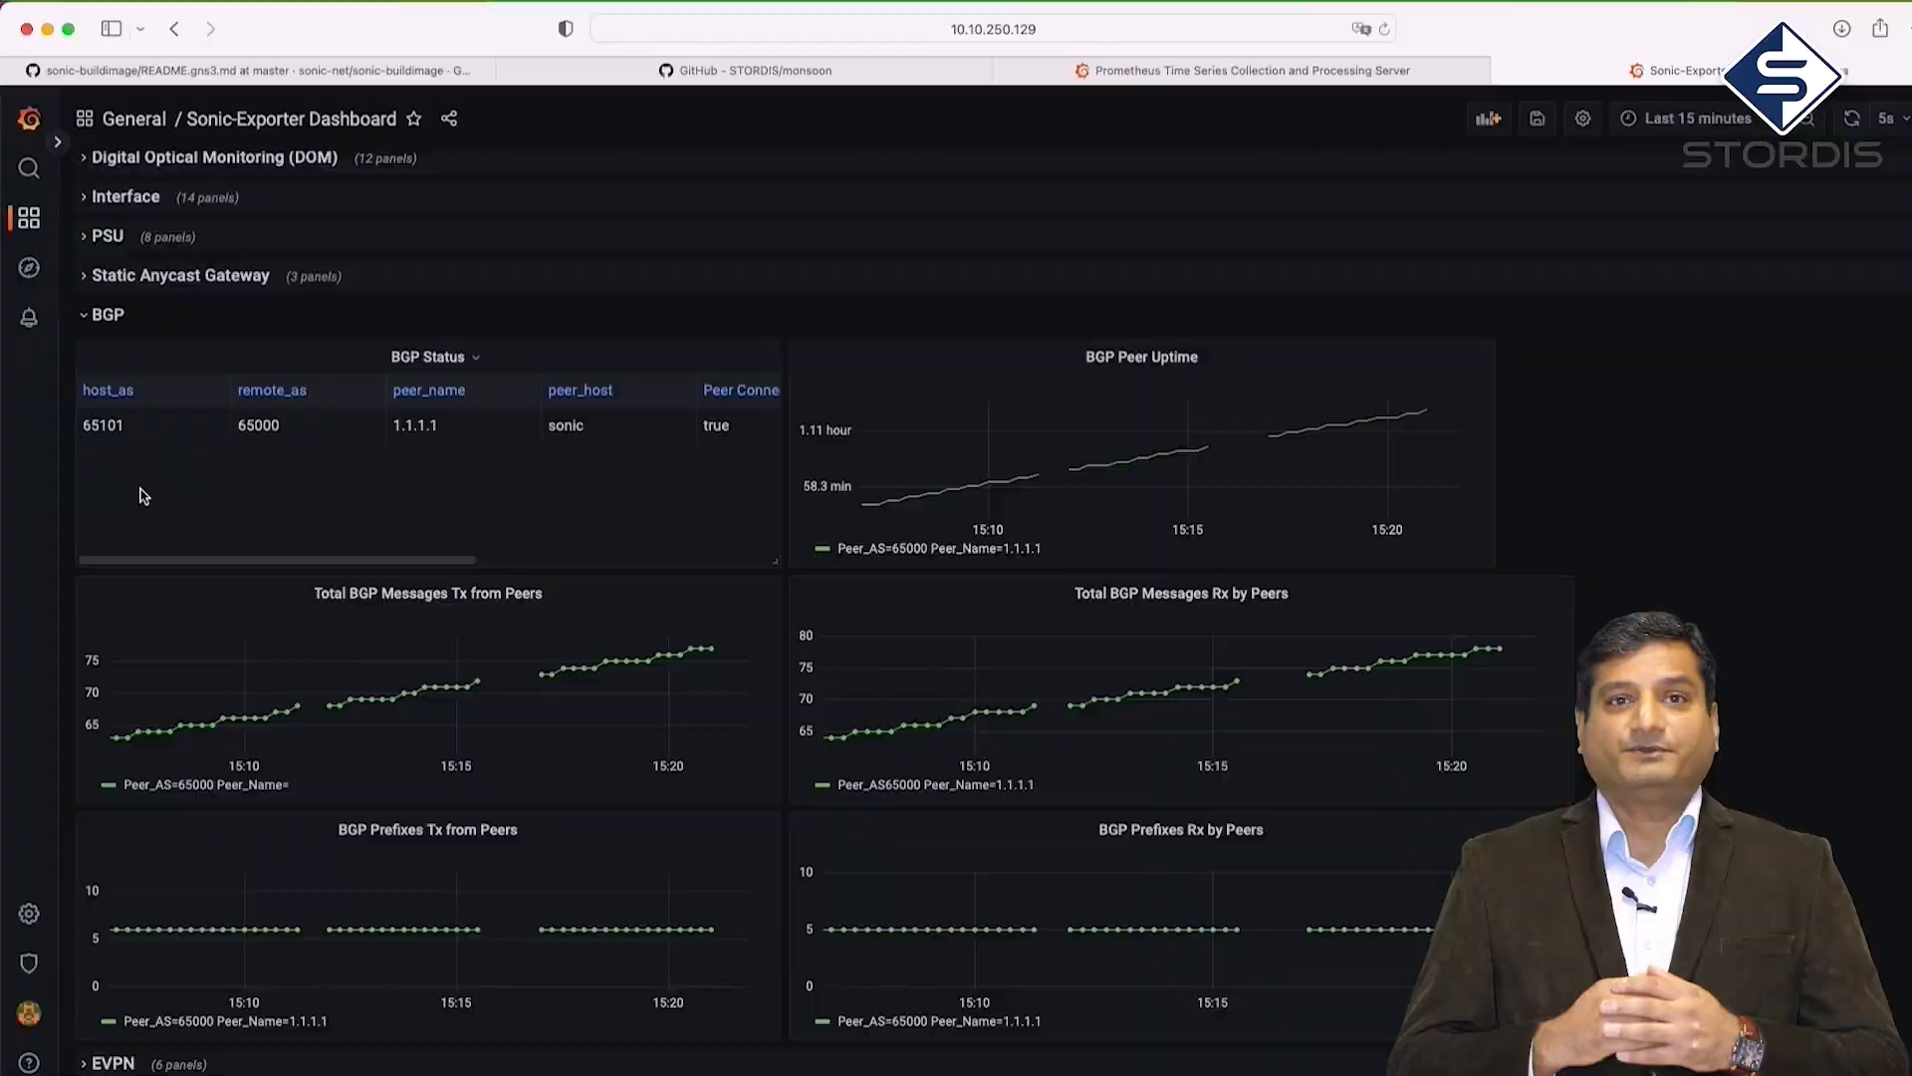
Start a new alert rule with sonic_bgp_status as the metric for query A
mouse_move(29, 318)
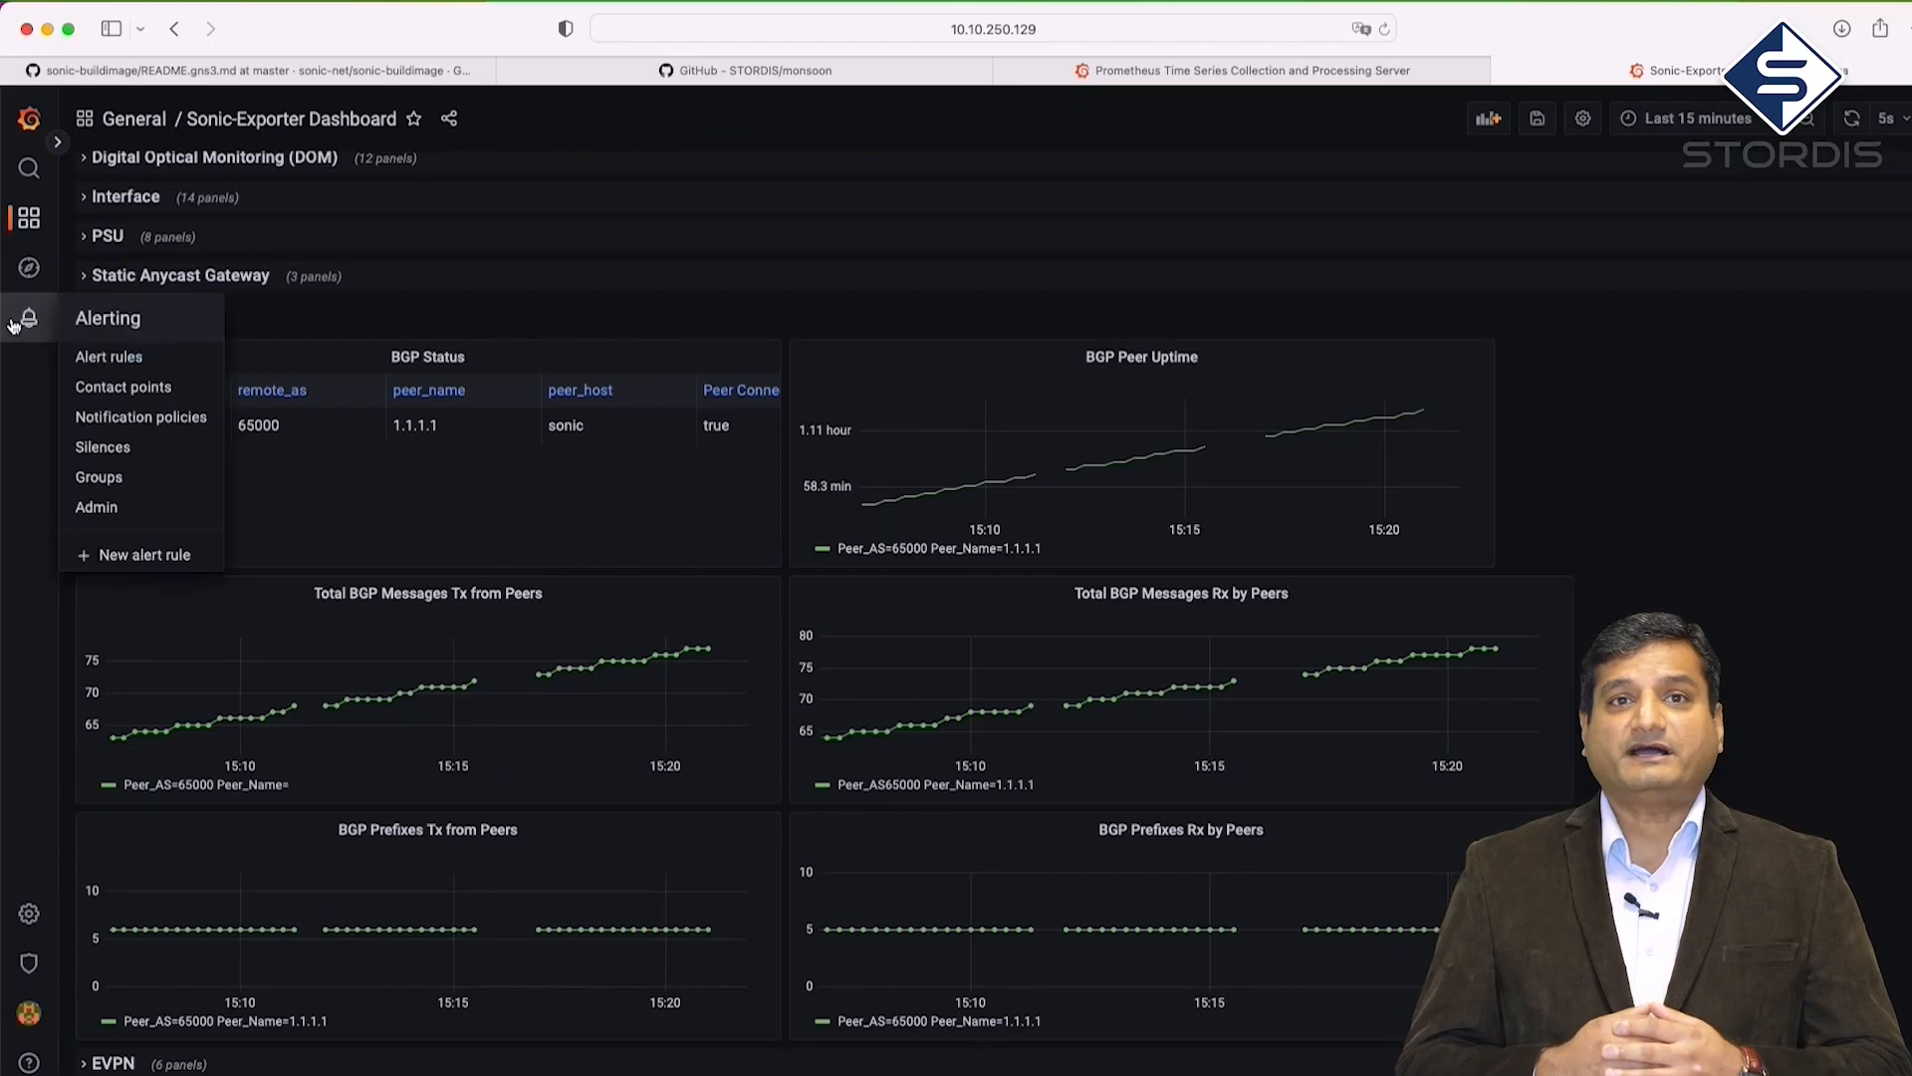
left_click(96, 360)
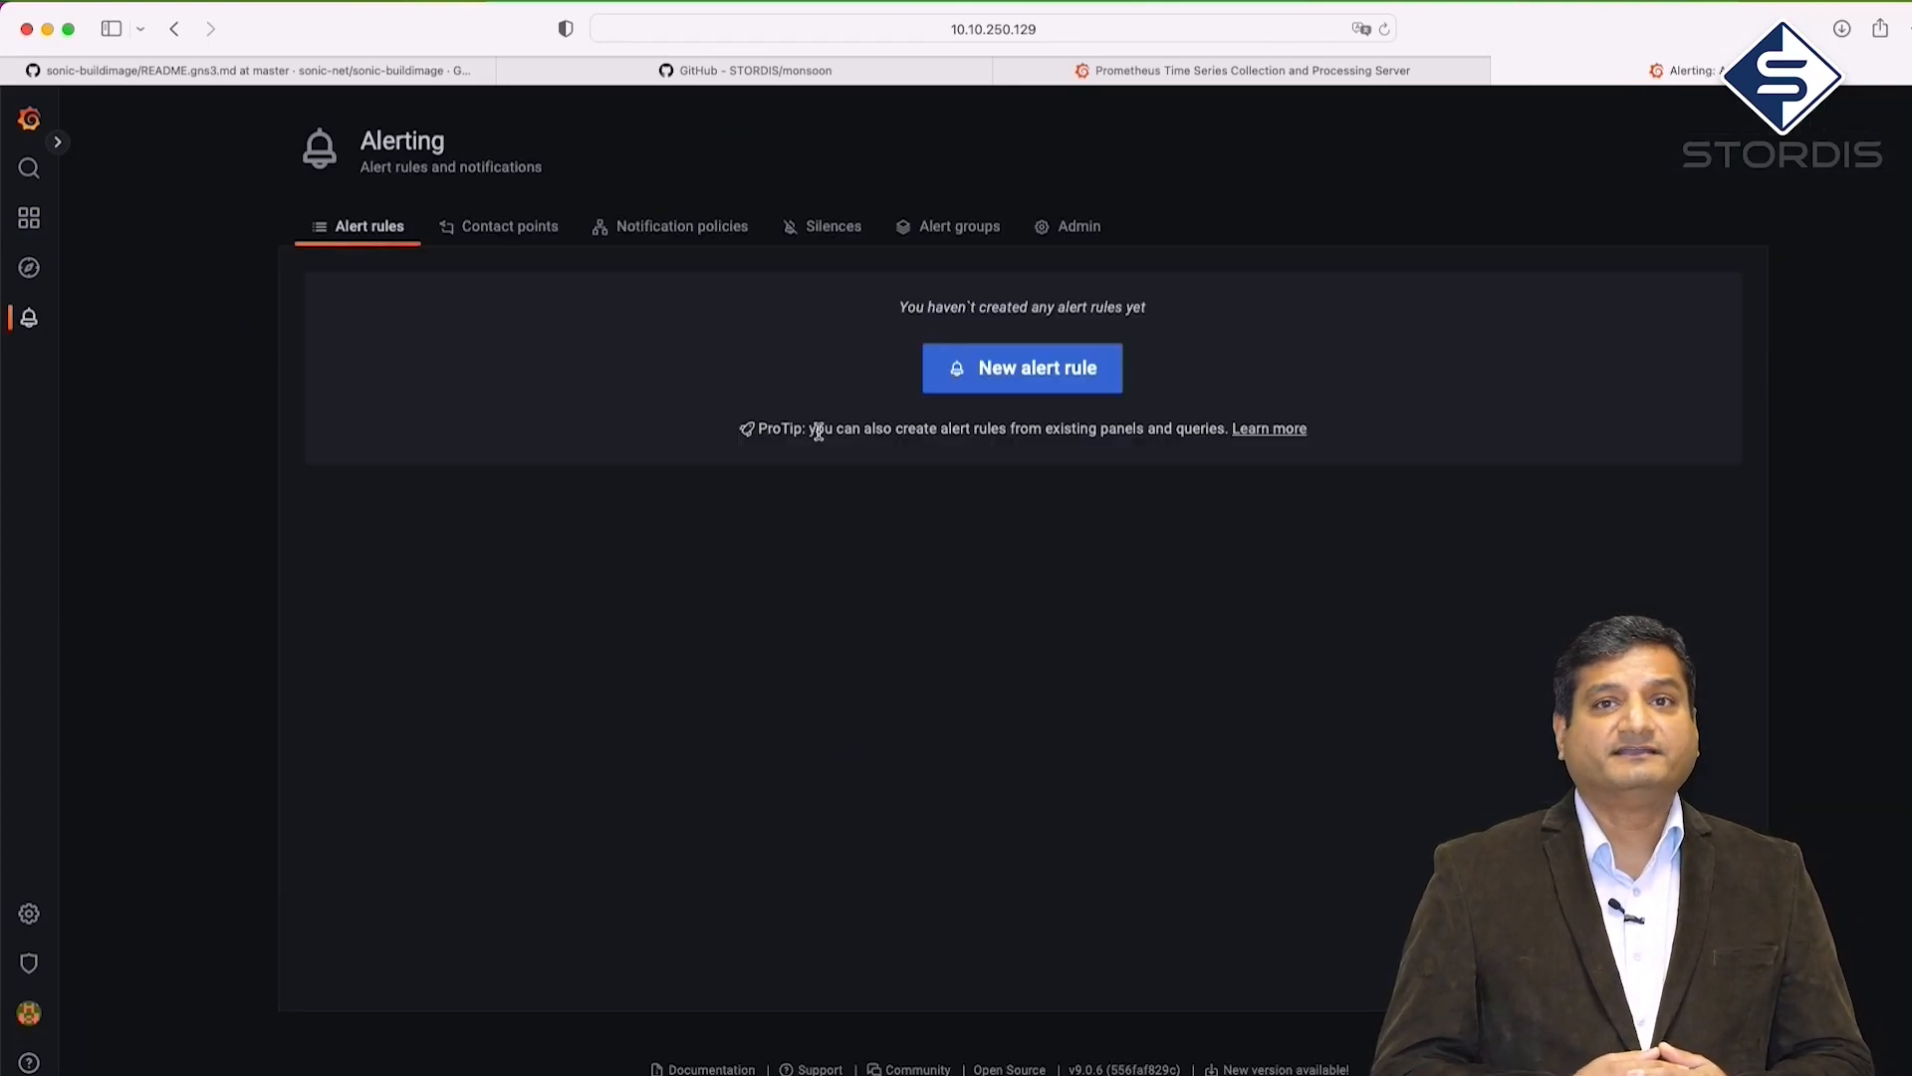
left_click(991, 384)
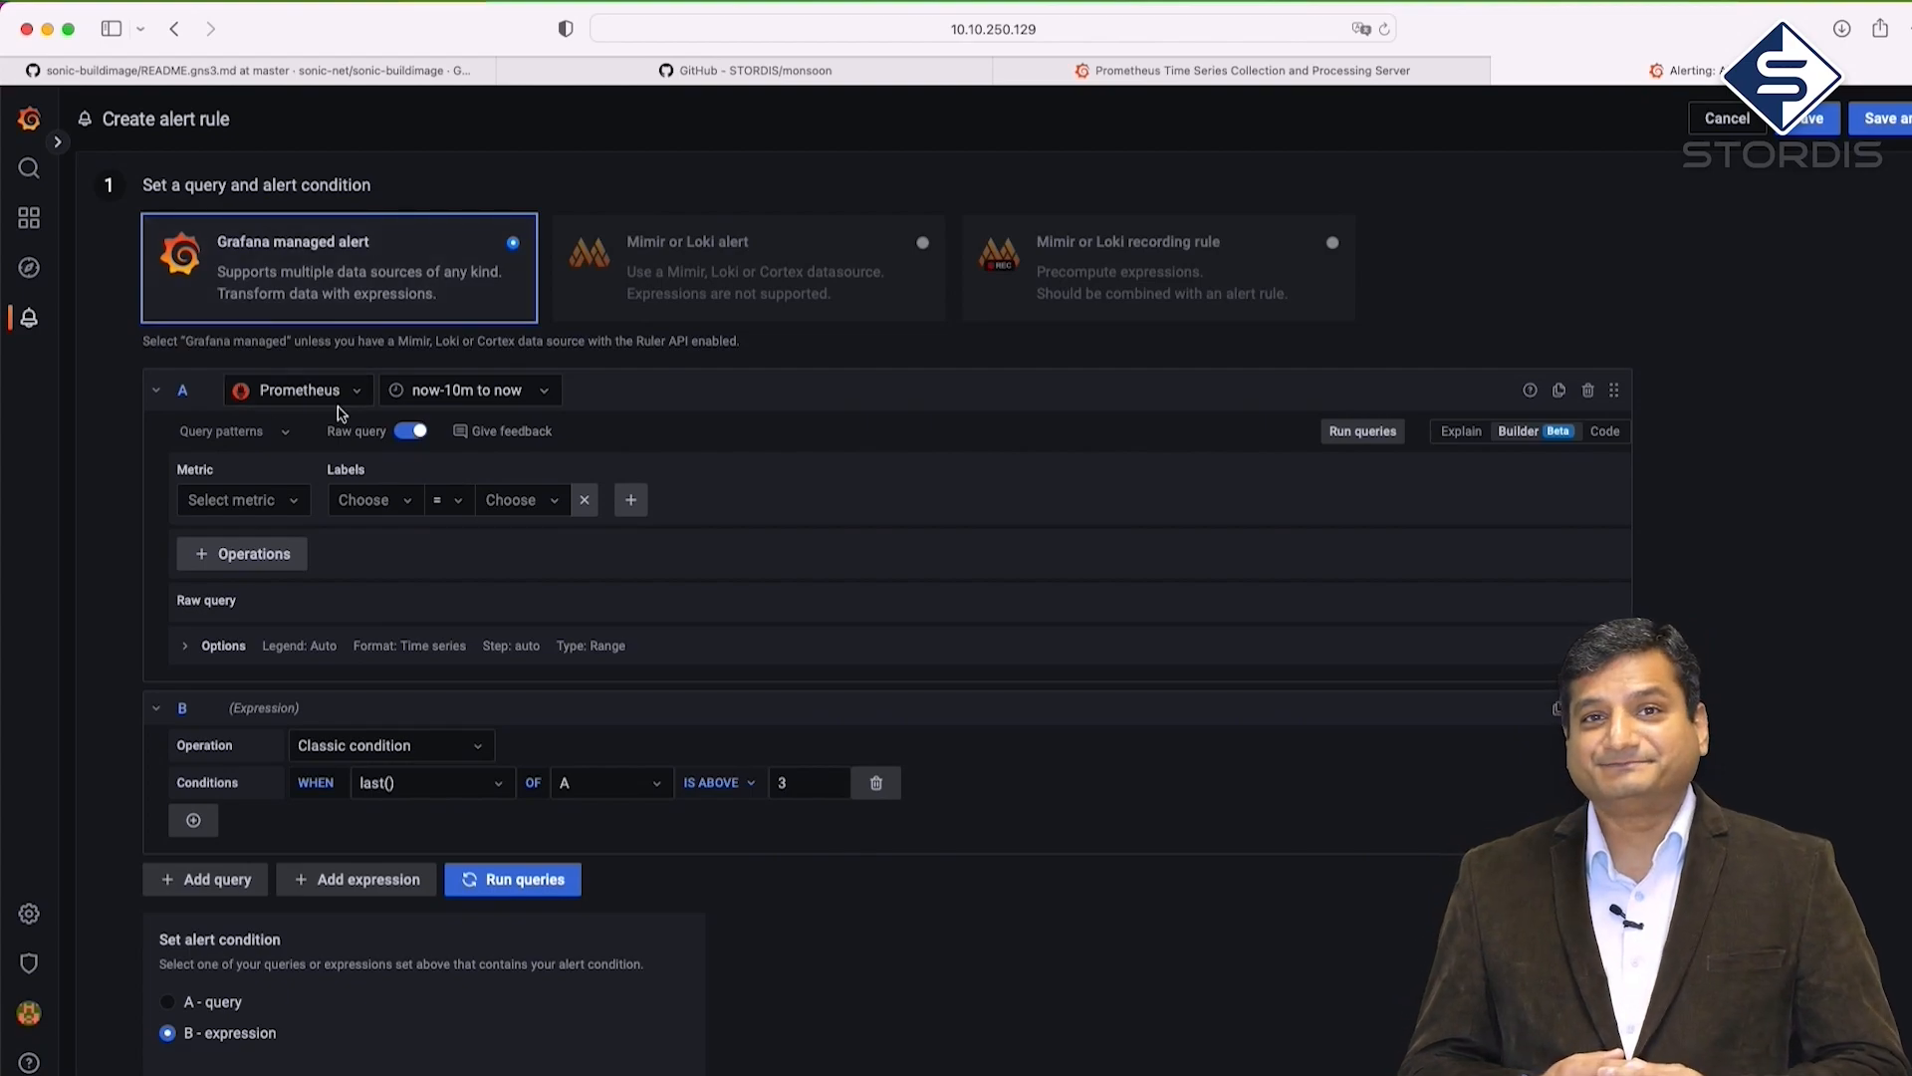
left_click(295, 510)
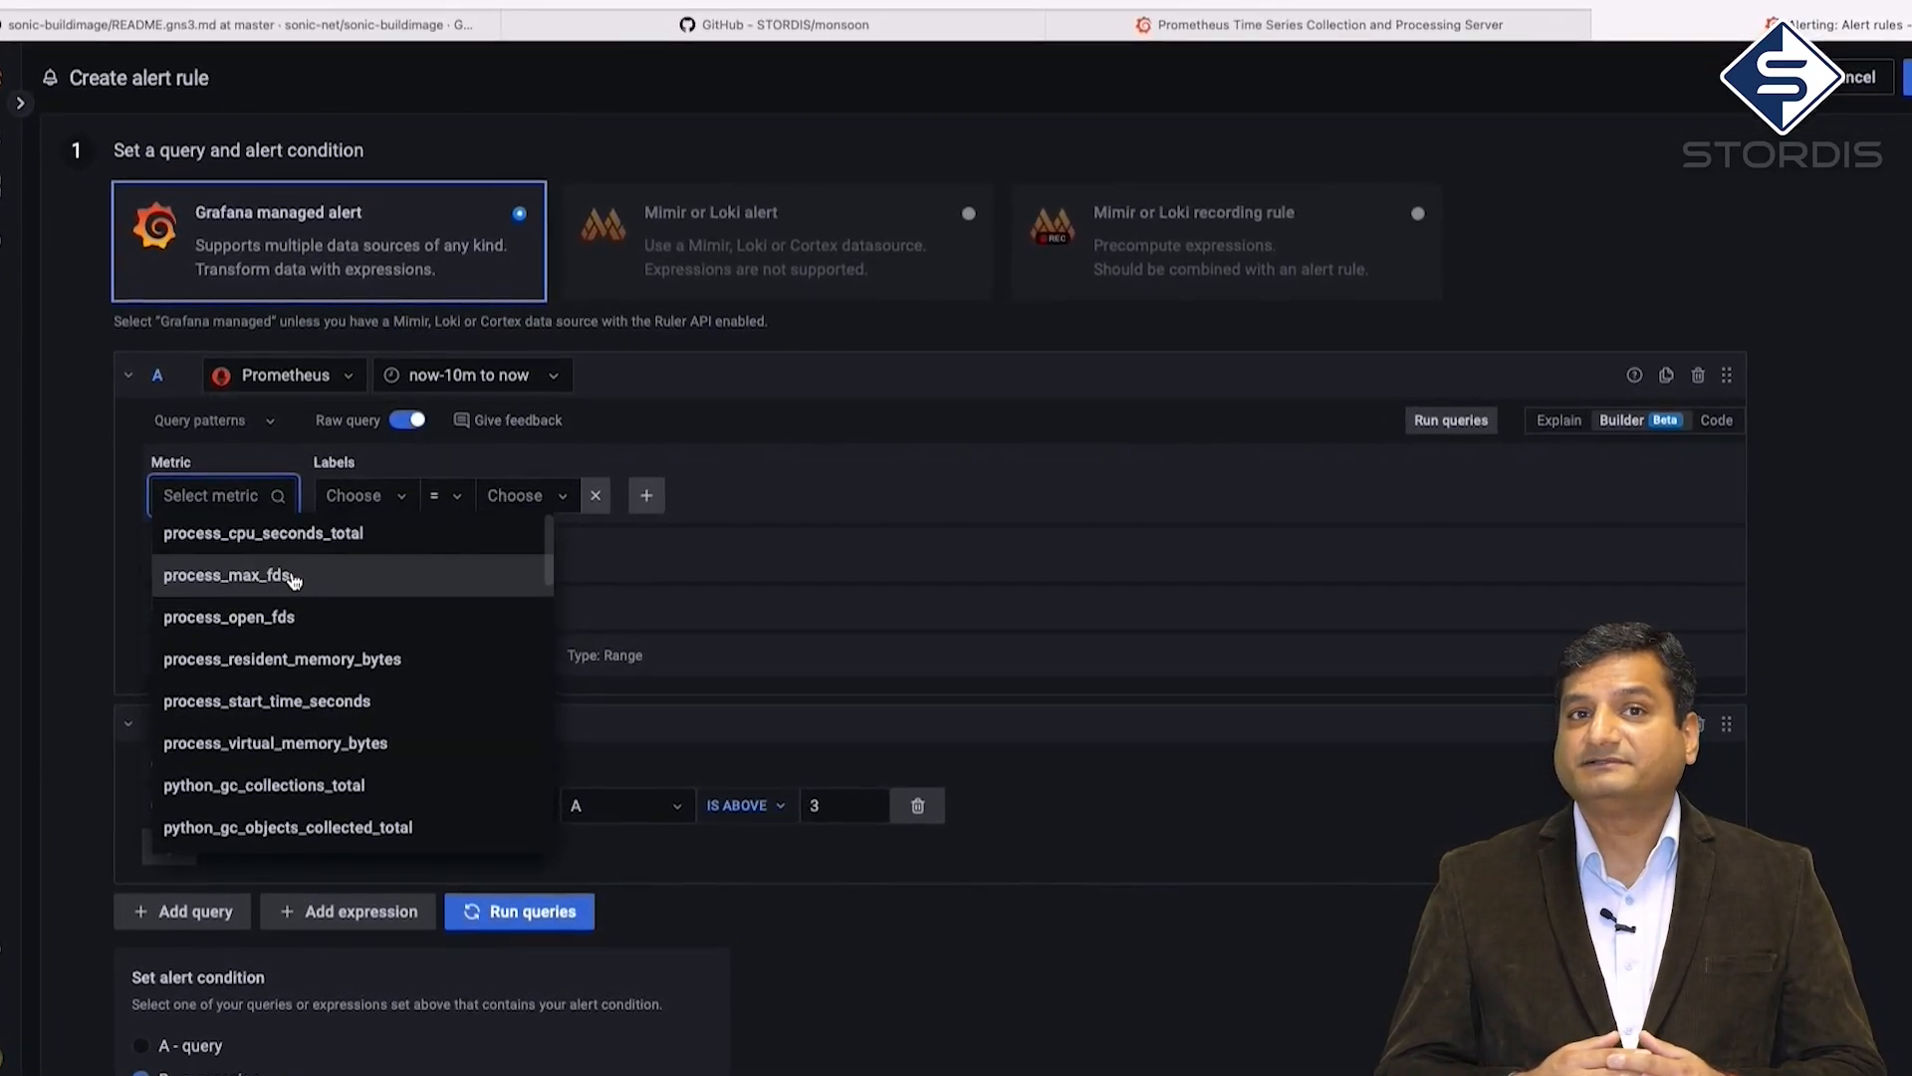
type("bgp")
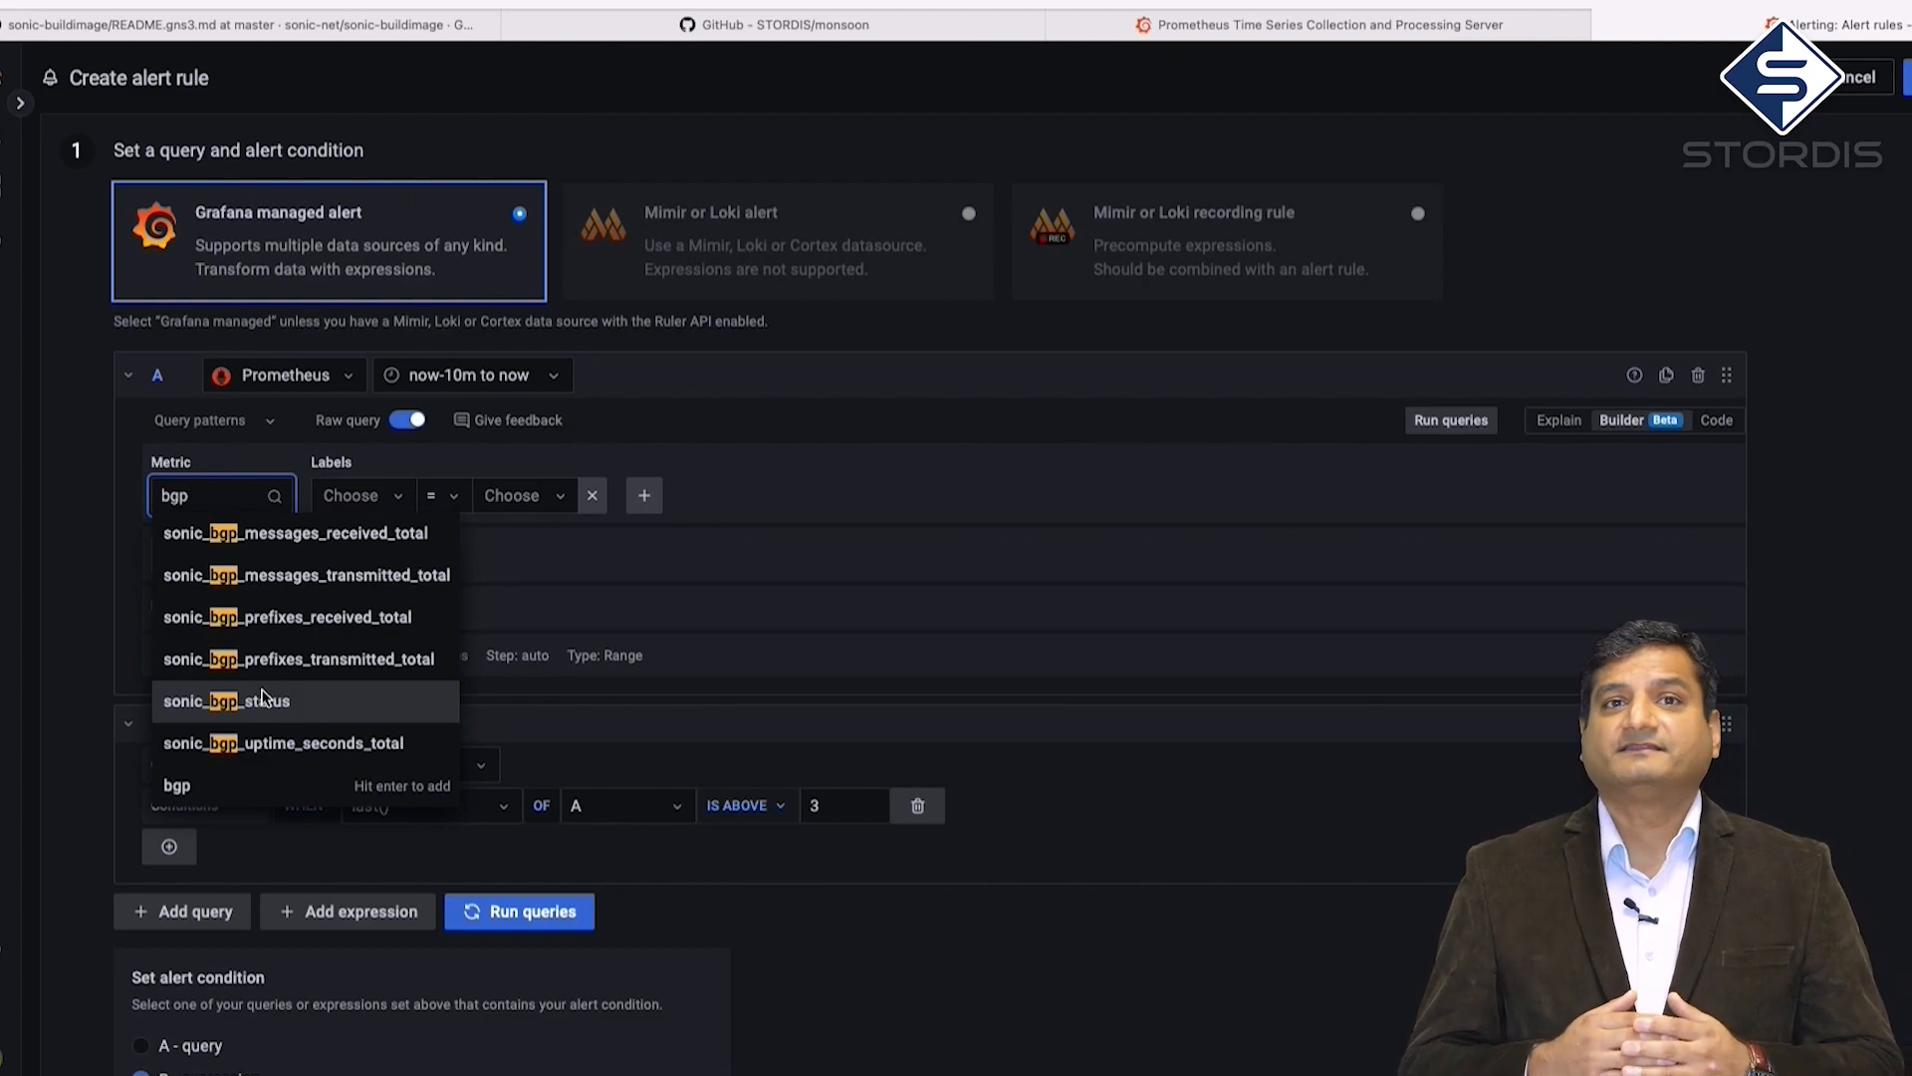
left_click(264, 700)
Filter query A on instance 10.10.130.22:9101, run it, and preview the result as a Stat
left_click(389, 498)
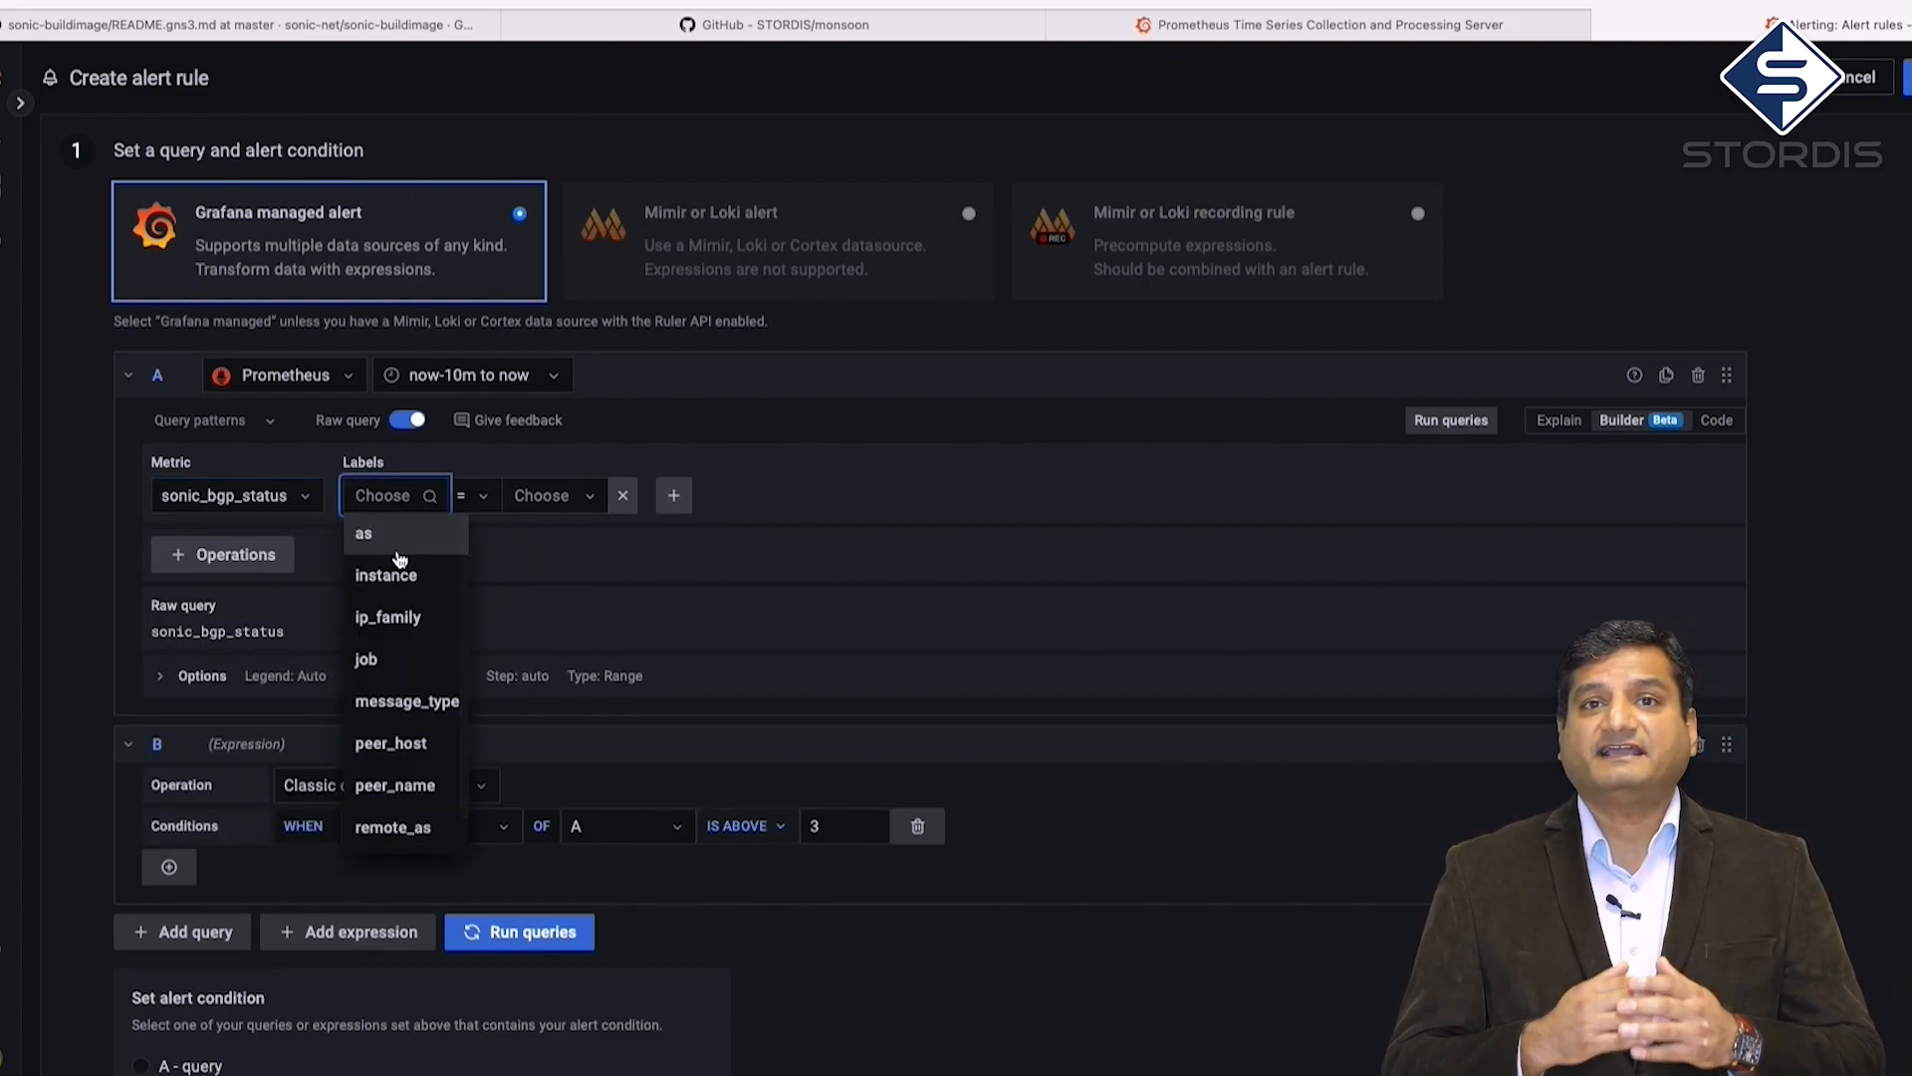
left_click(398, 563)
left_click(538, 502)
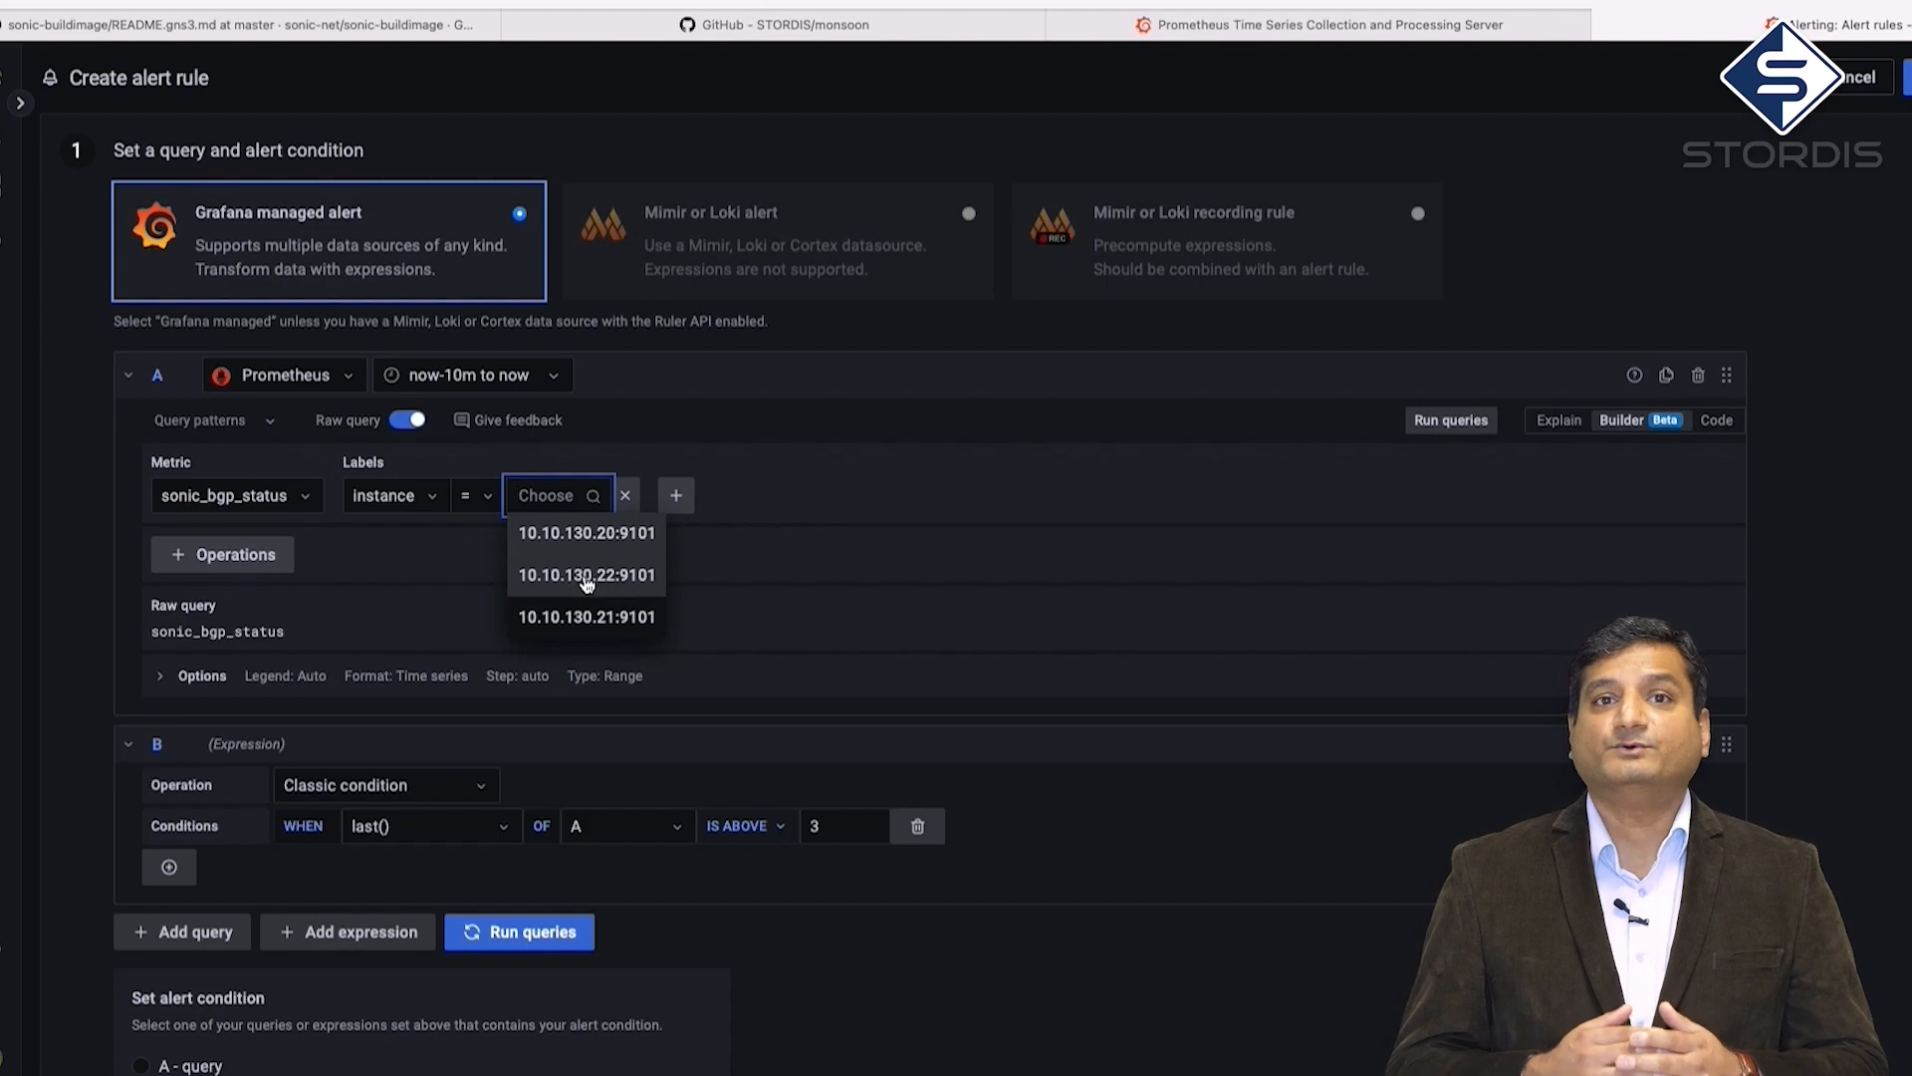
left_click(593, 577)
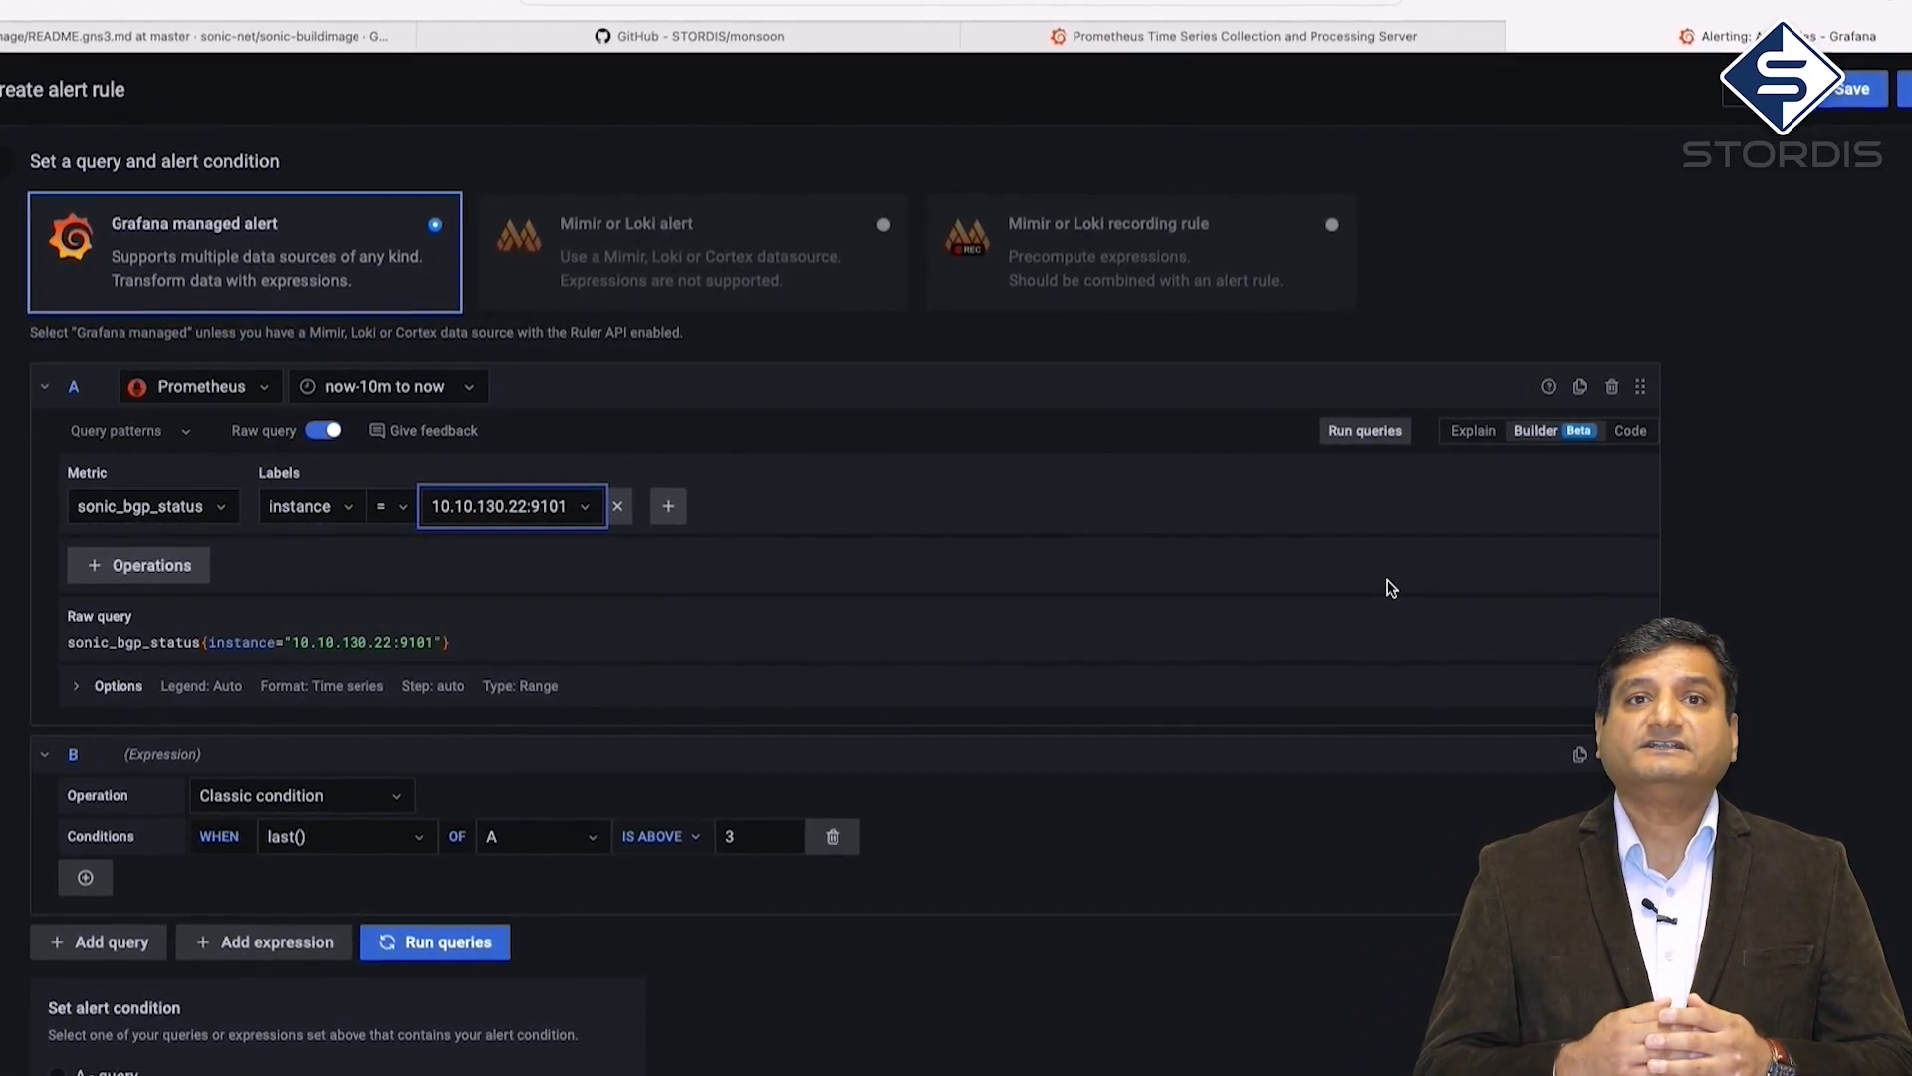
left_click(1387, 441)
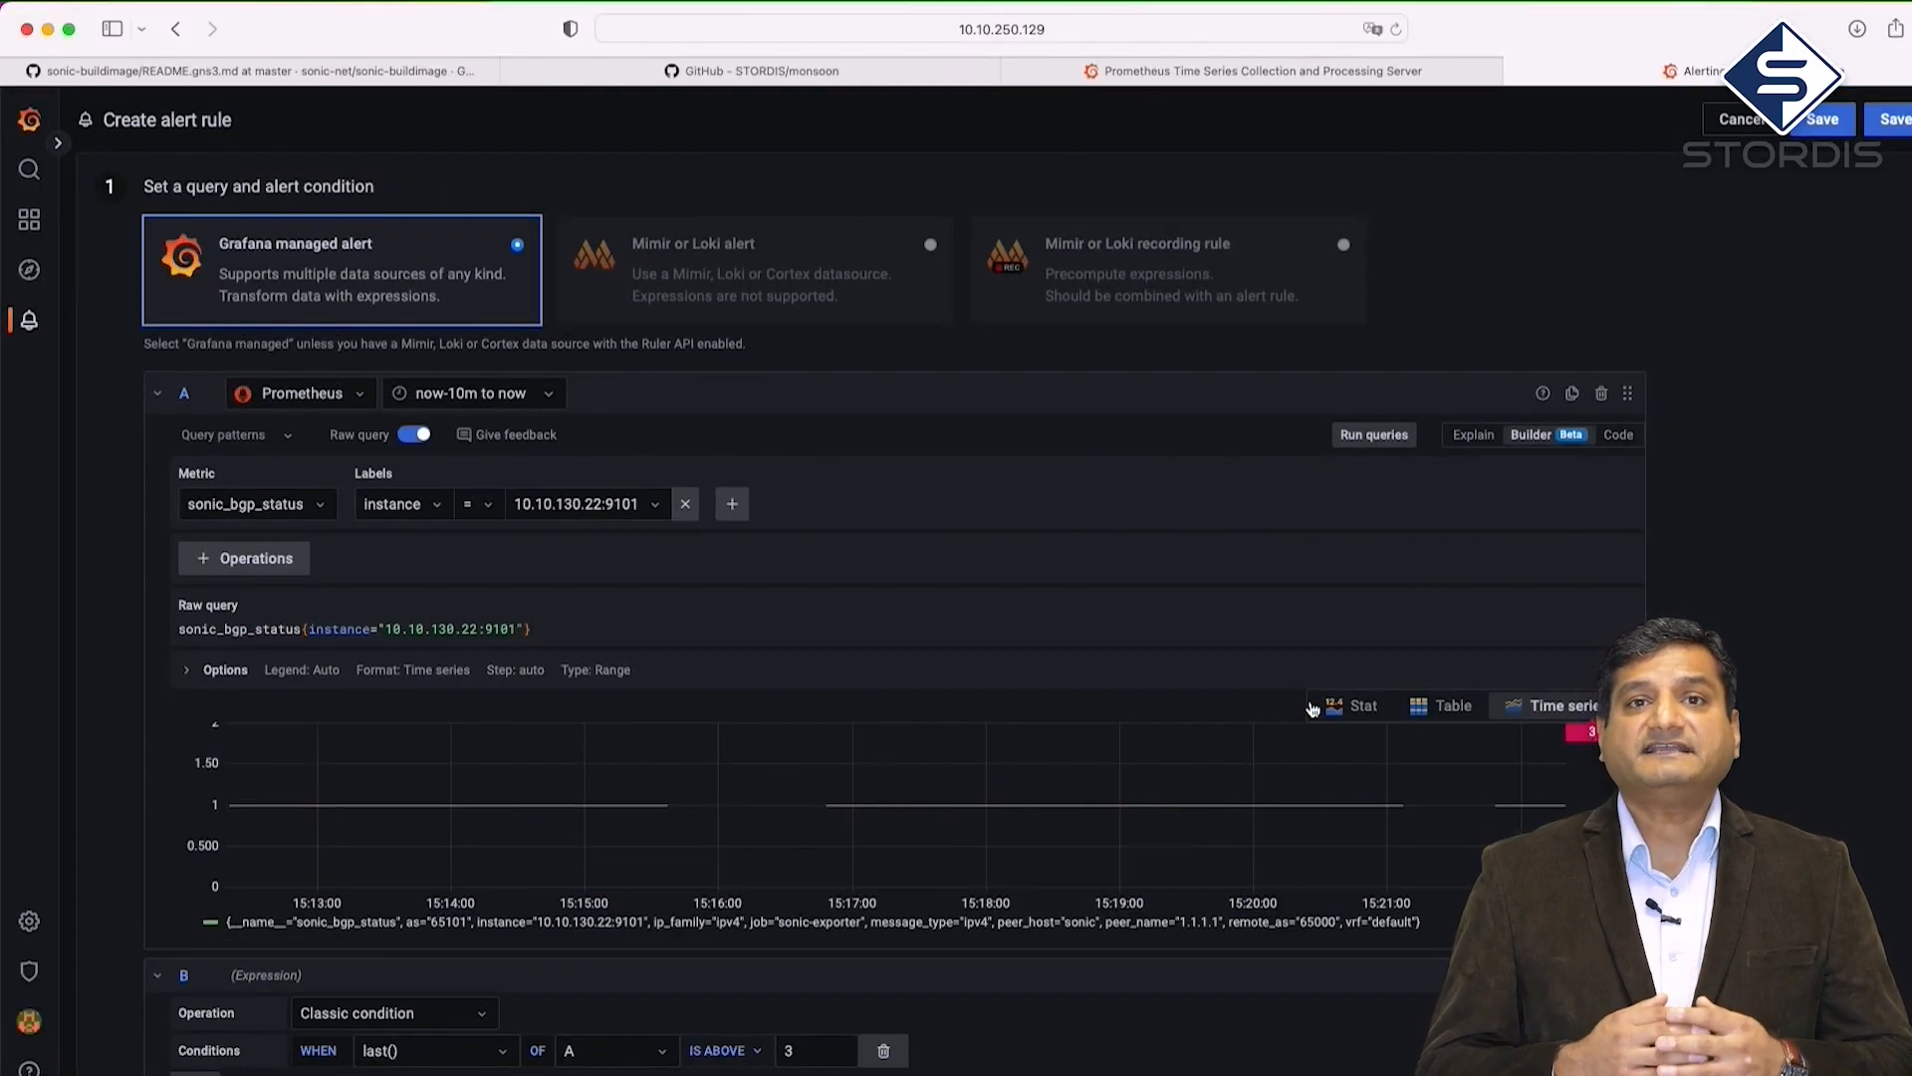
left_click(1346, 709)
scroll(1060, 817, "down", 3)
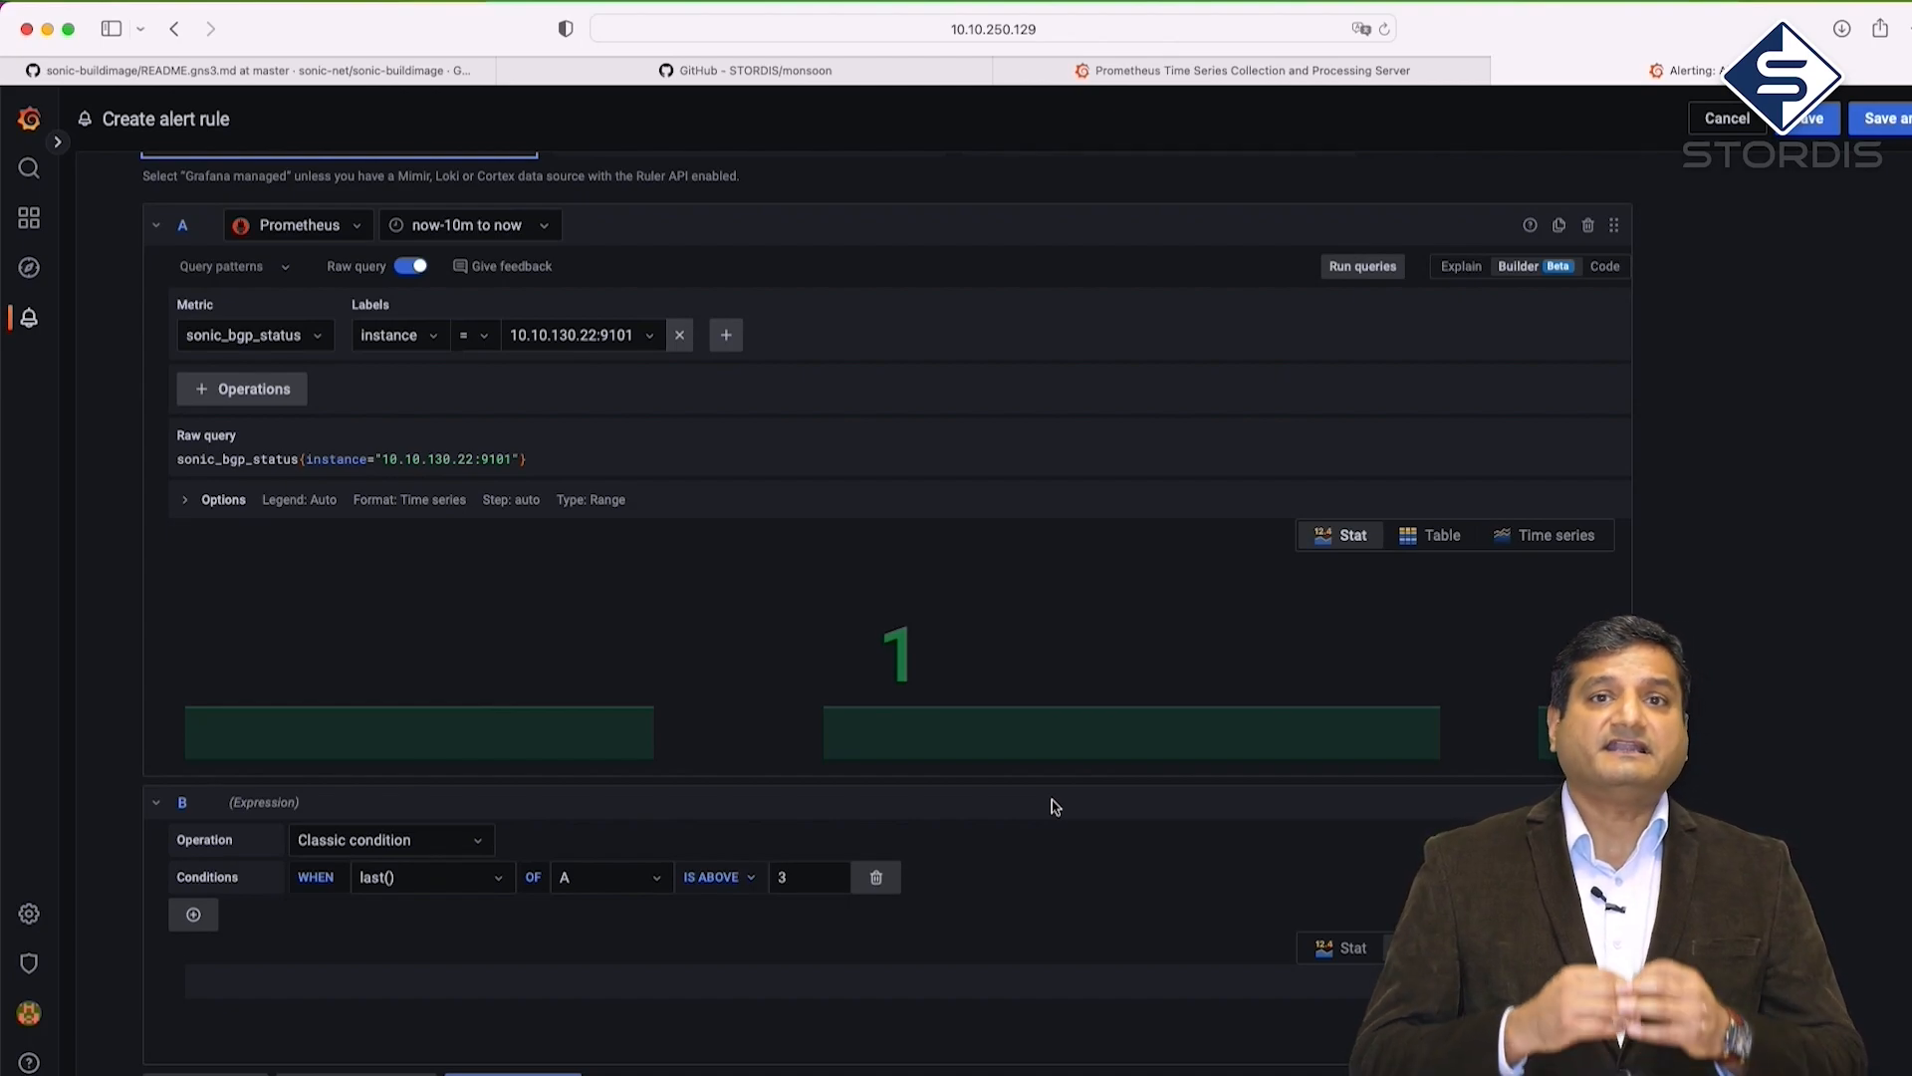
Change condition B to trigger when last() of A is below 1
scroll(1055, 807, "down", 1)
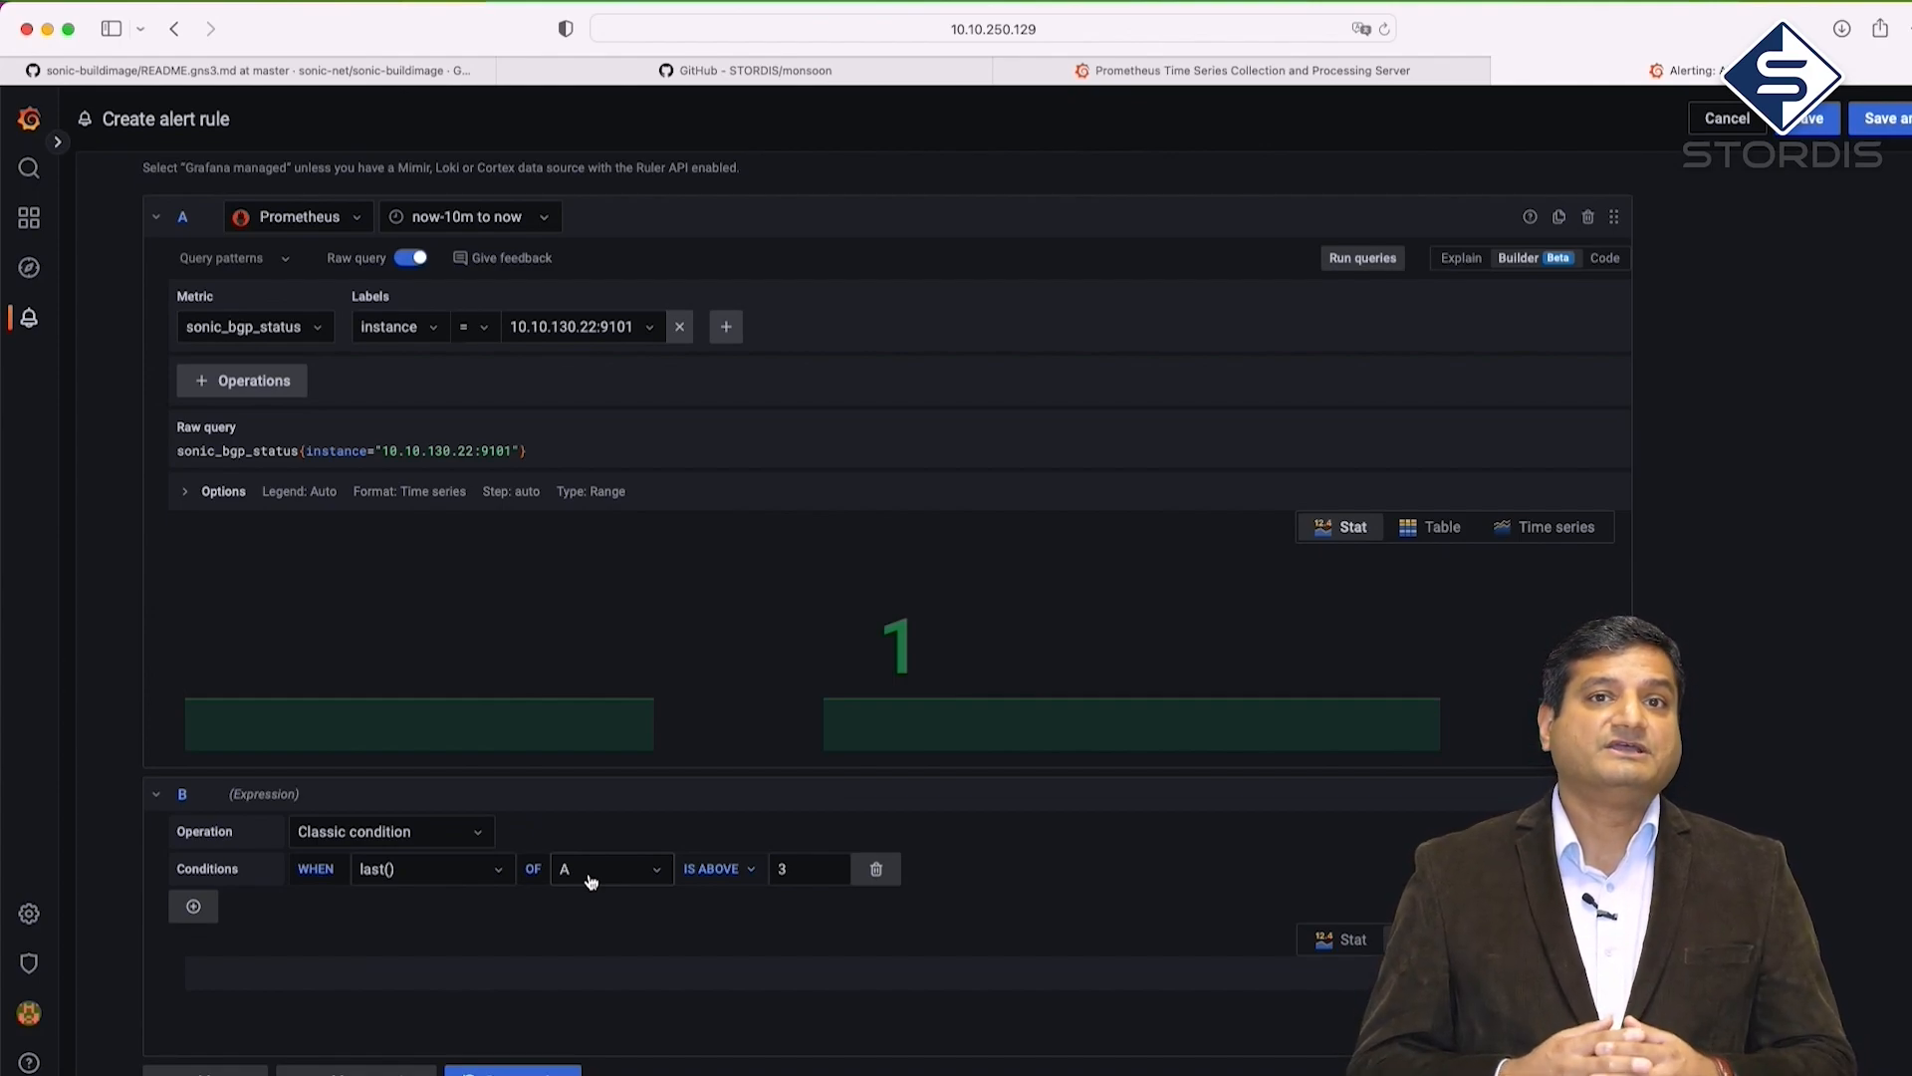
left_click(747, 874)
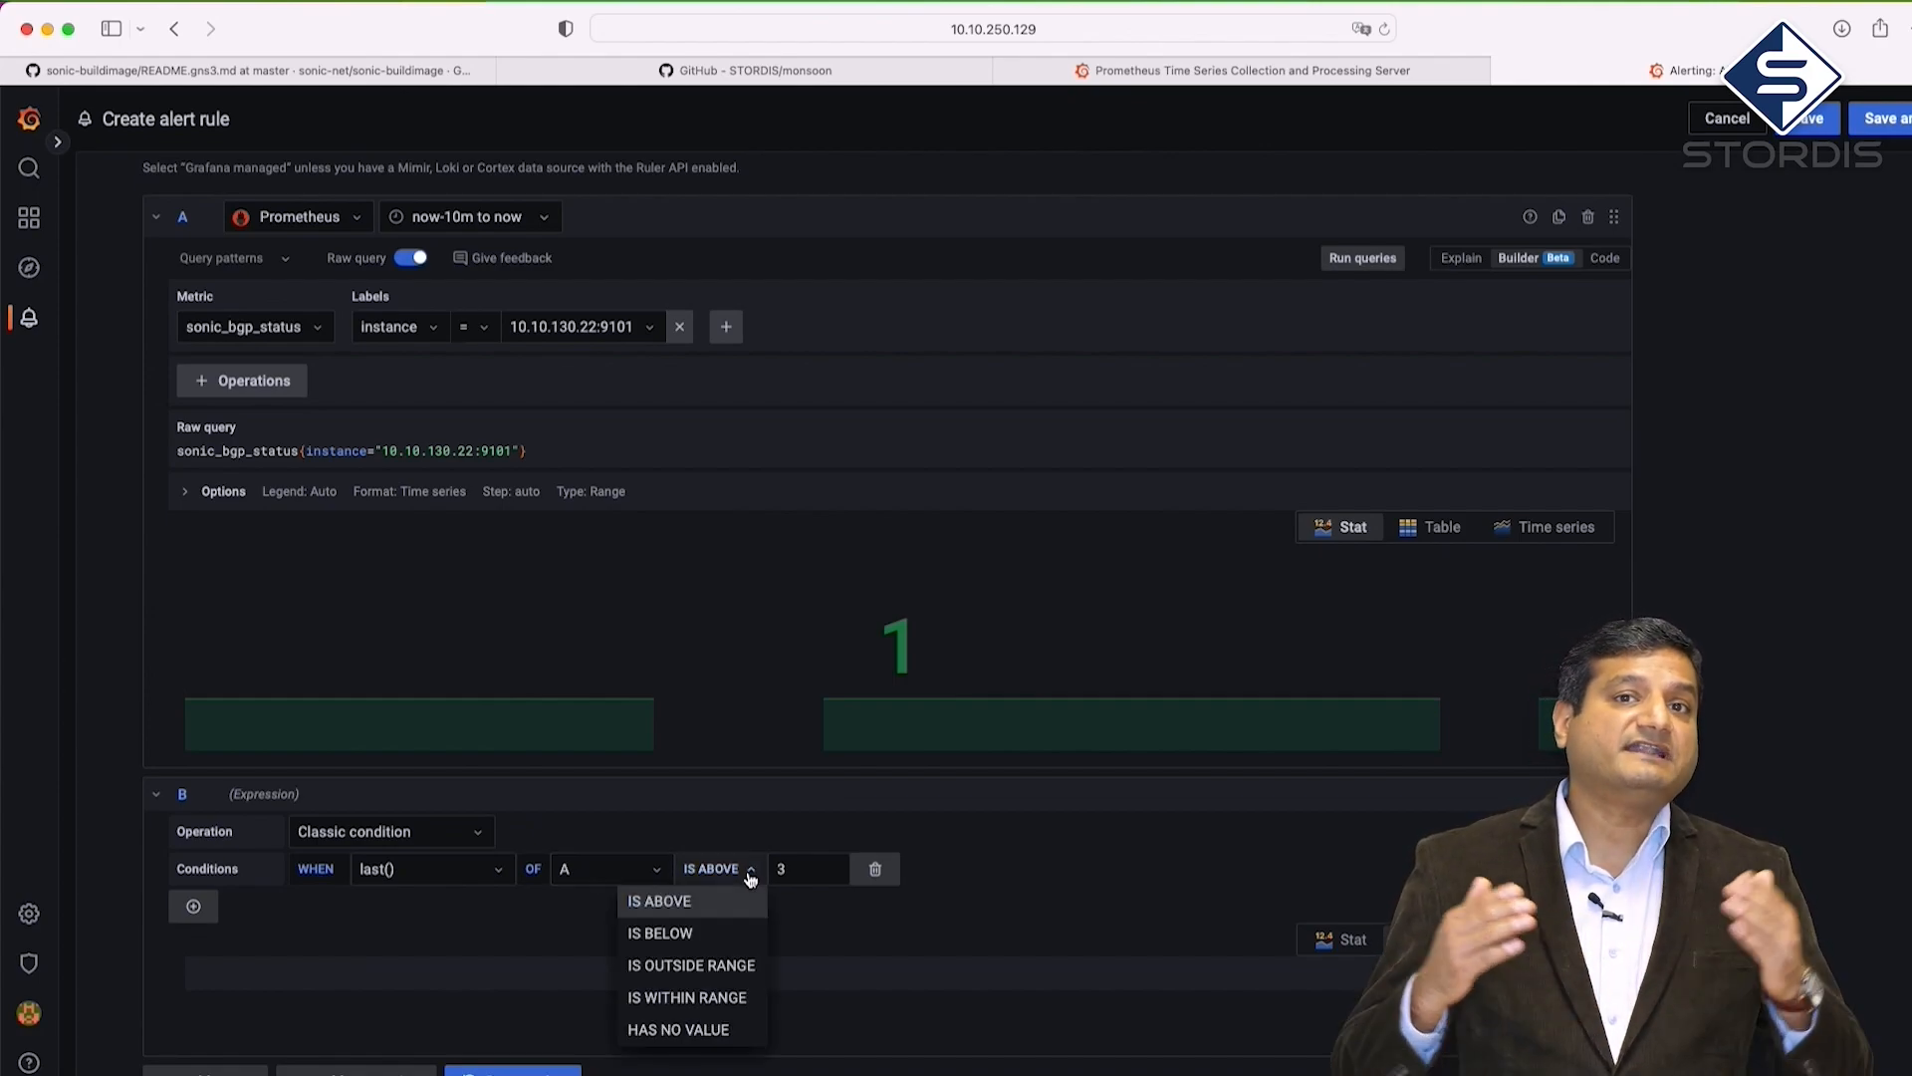
left_click(733, 938)
left_click(779, 870)
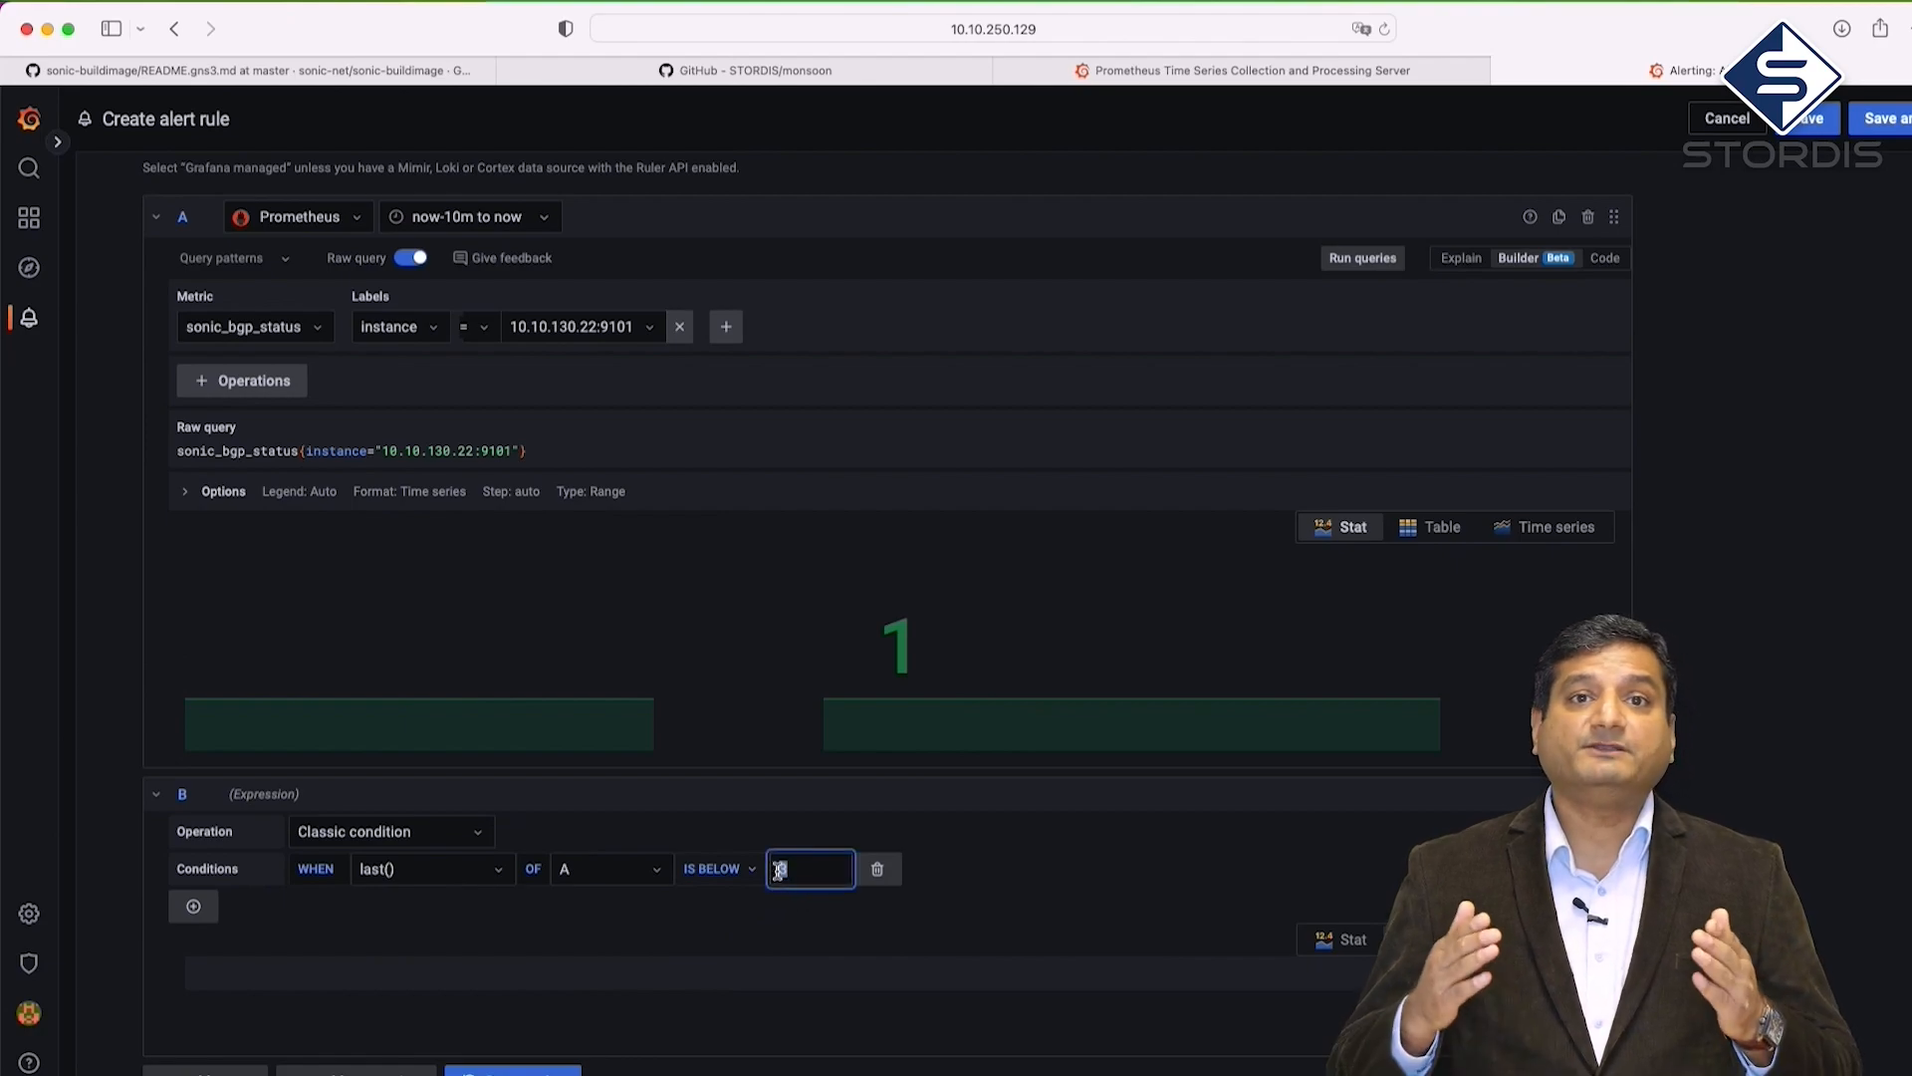
key("BackSpace")
type("1")
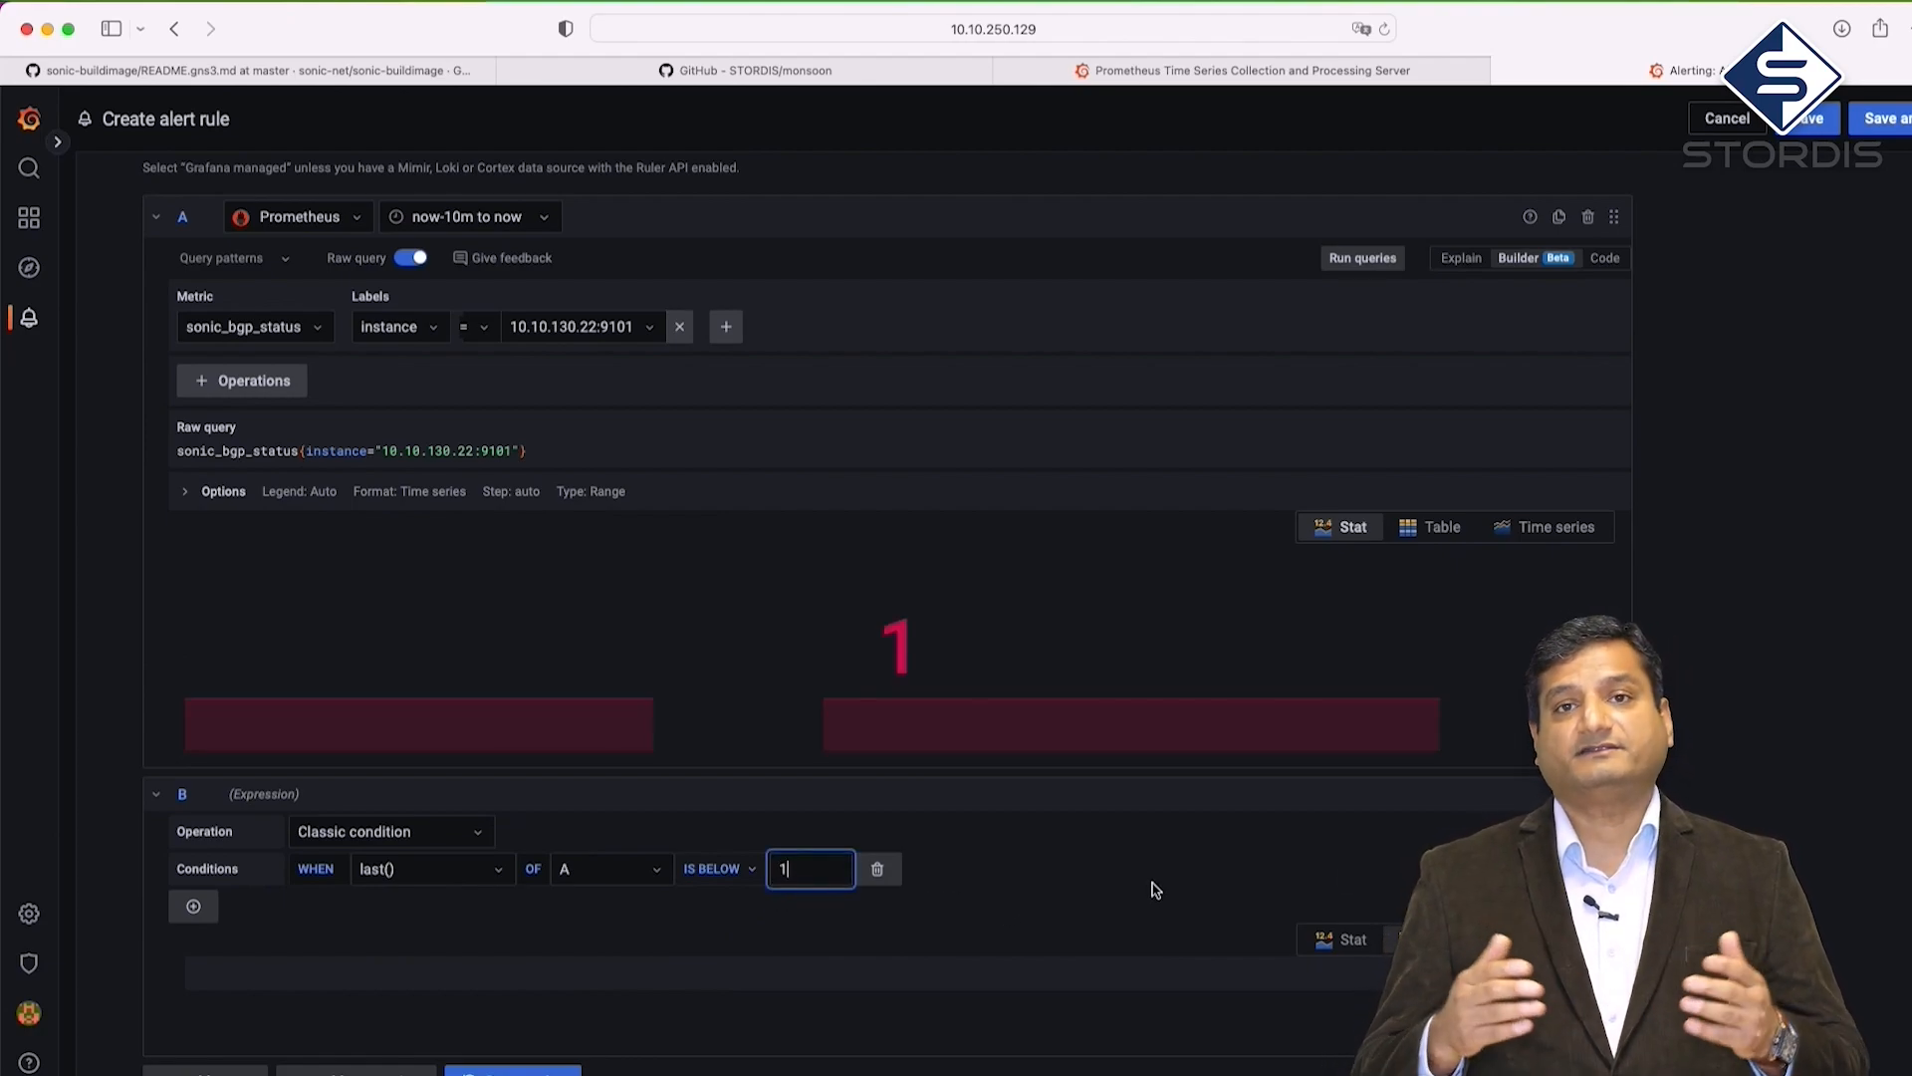
key("Tab")
Show expression B's preview as a Stat and rerun the queries
scroll(886, 617, "down", 3)
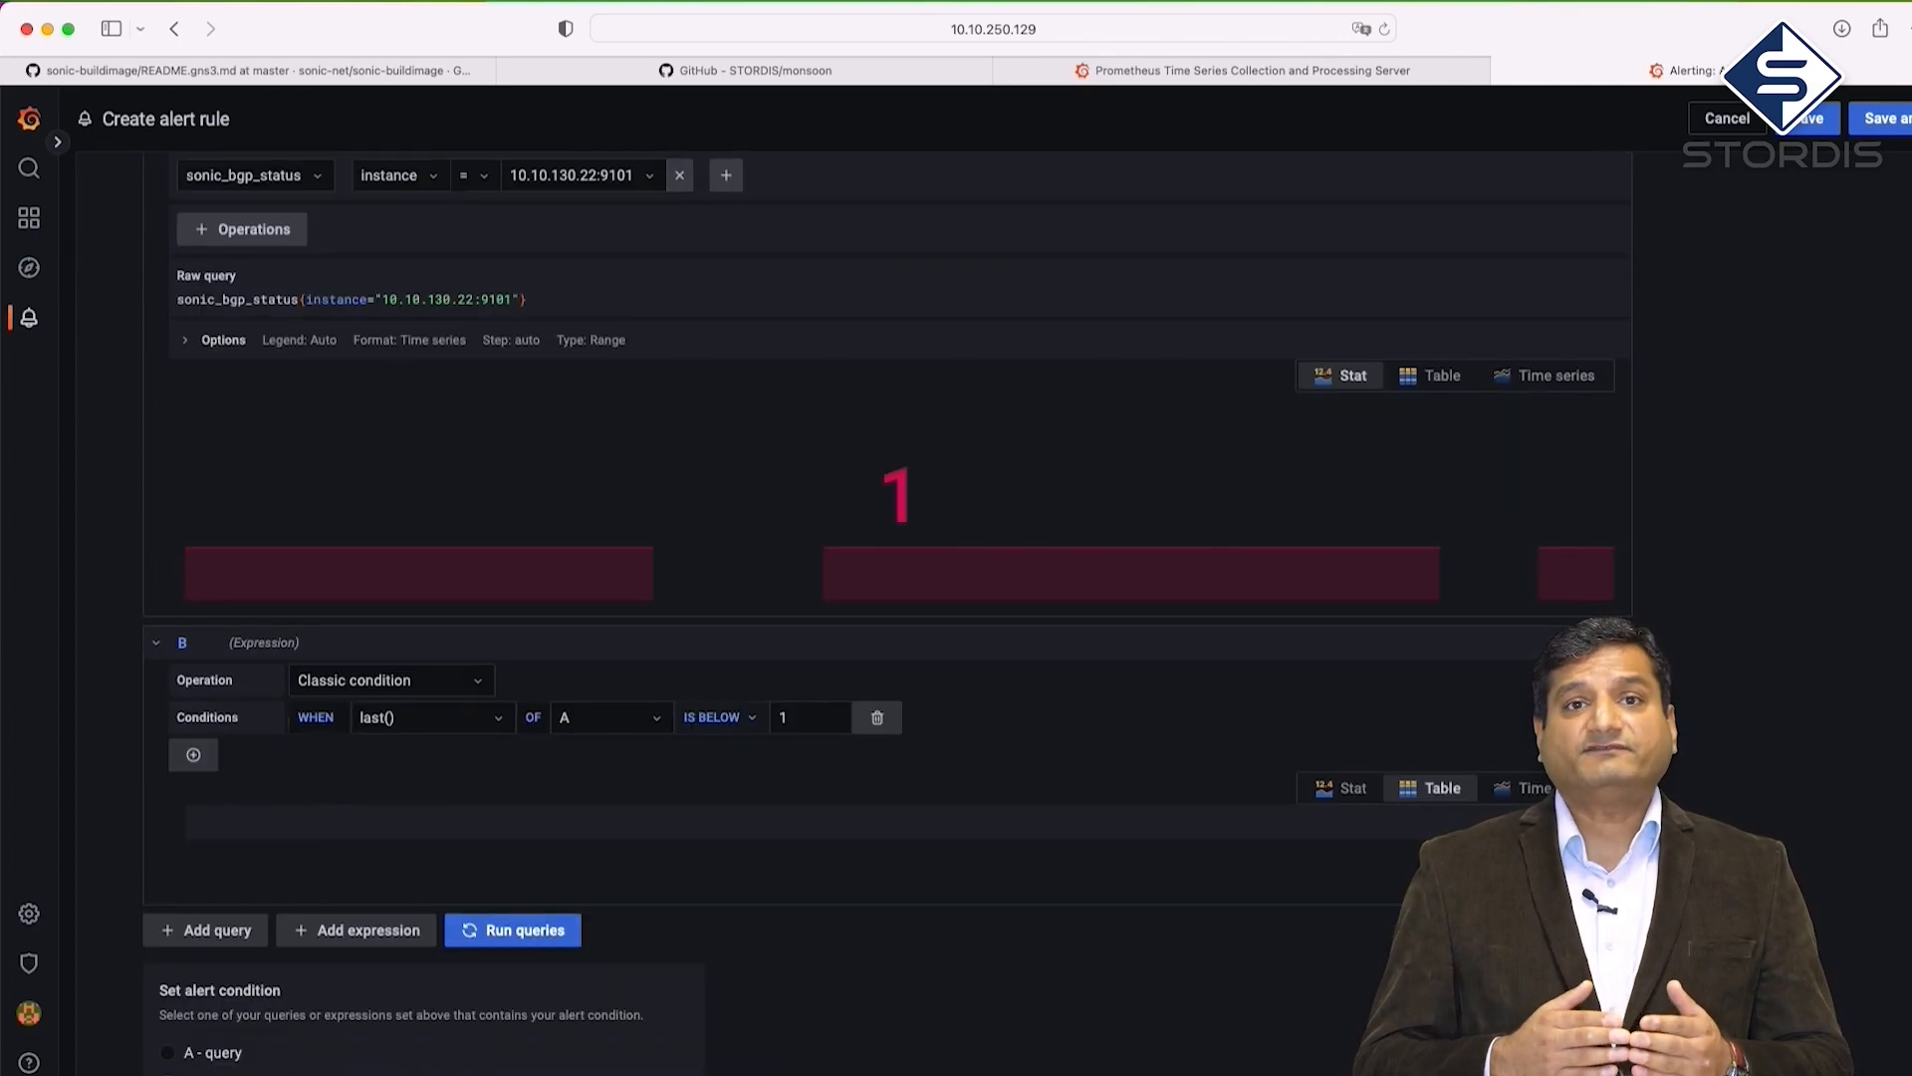
left_click(1369, 790)
scroll(1066, 904, "down", 3)
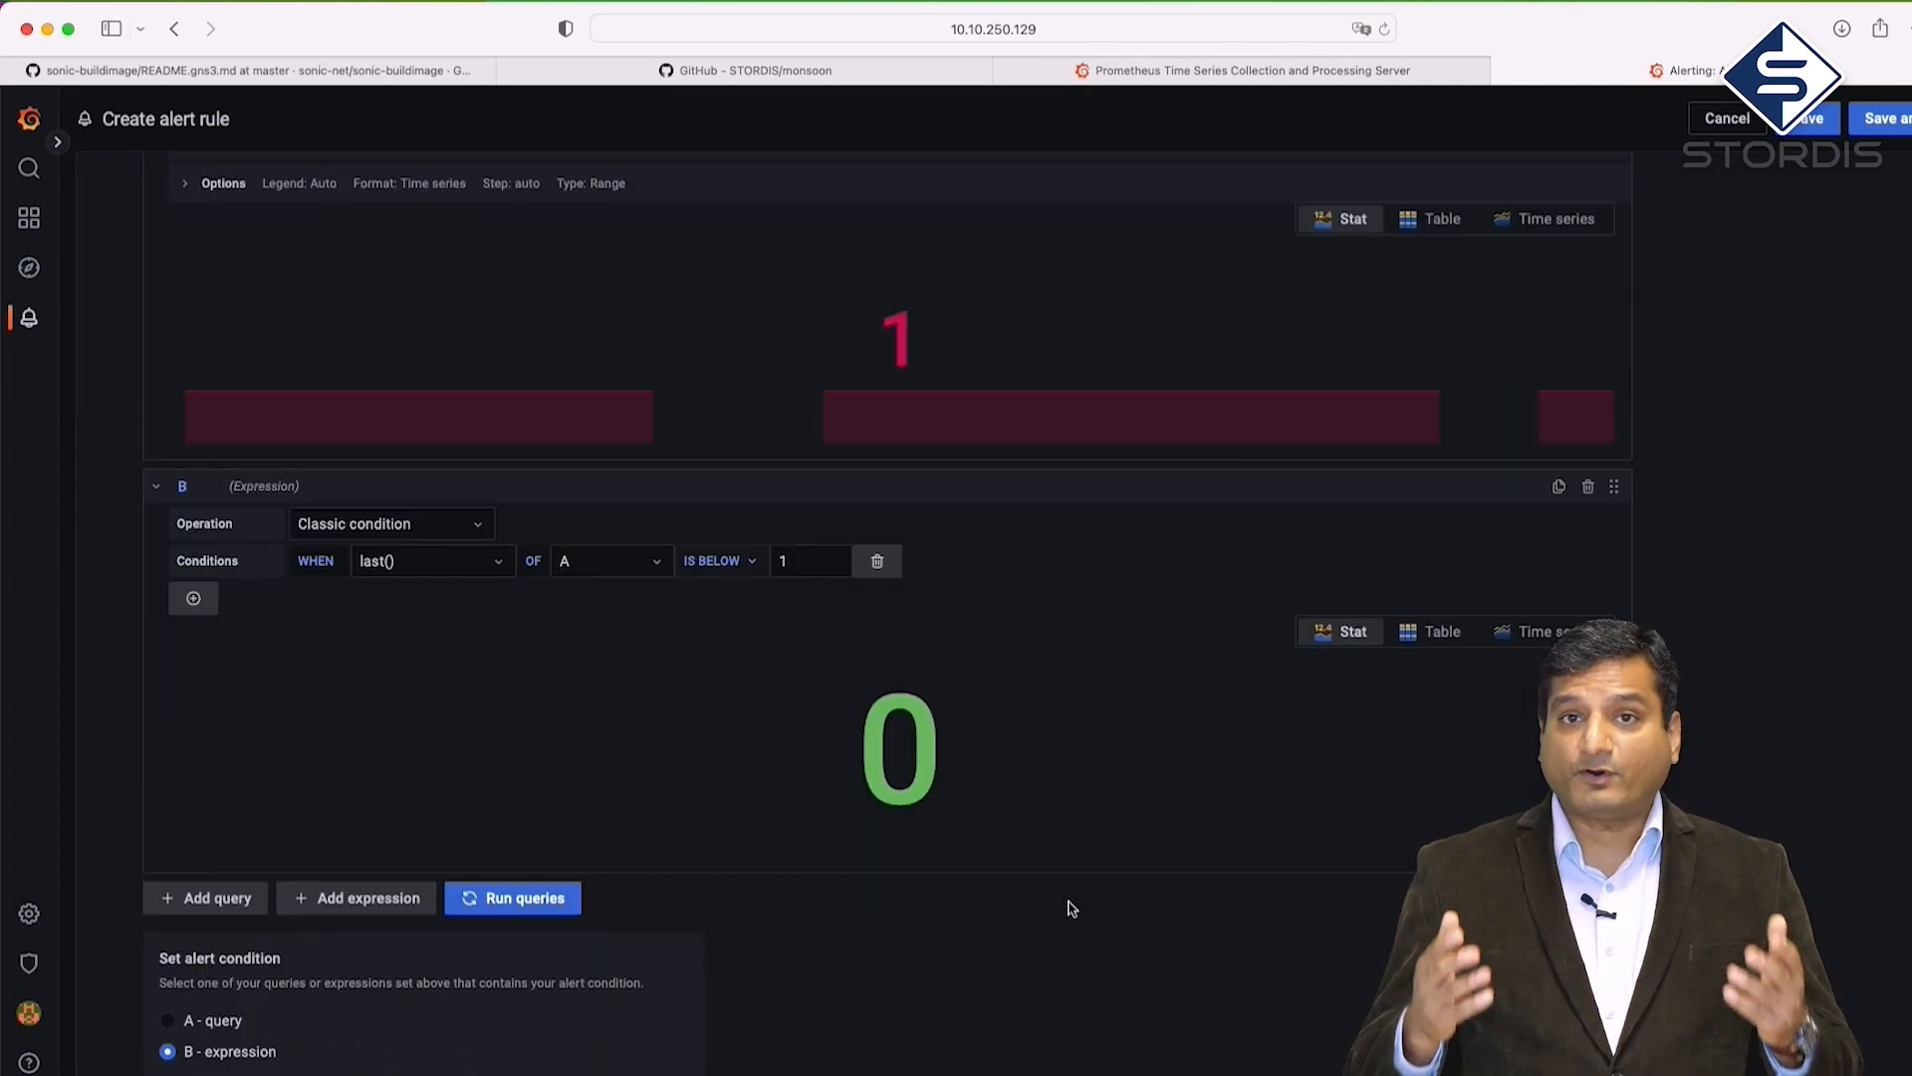
left_click(510, 900)
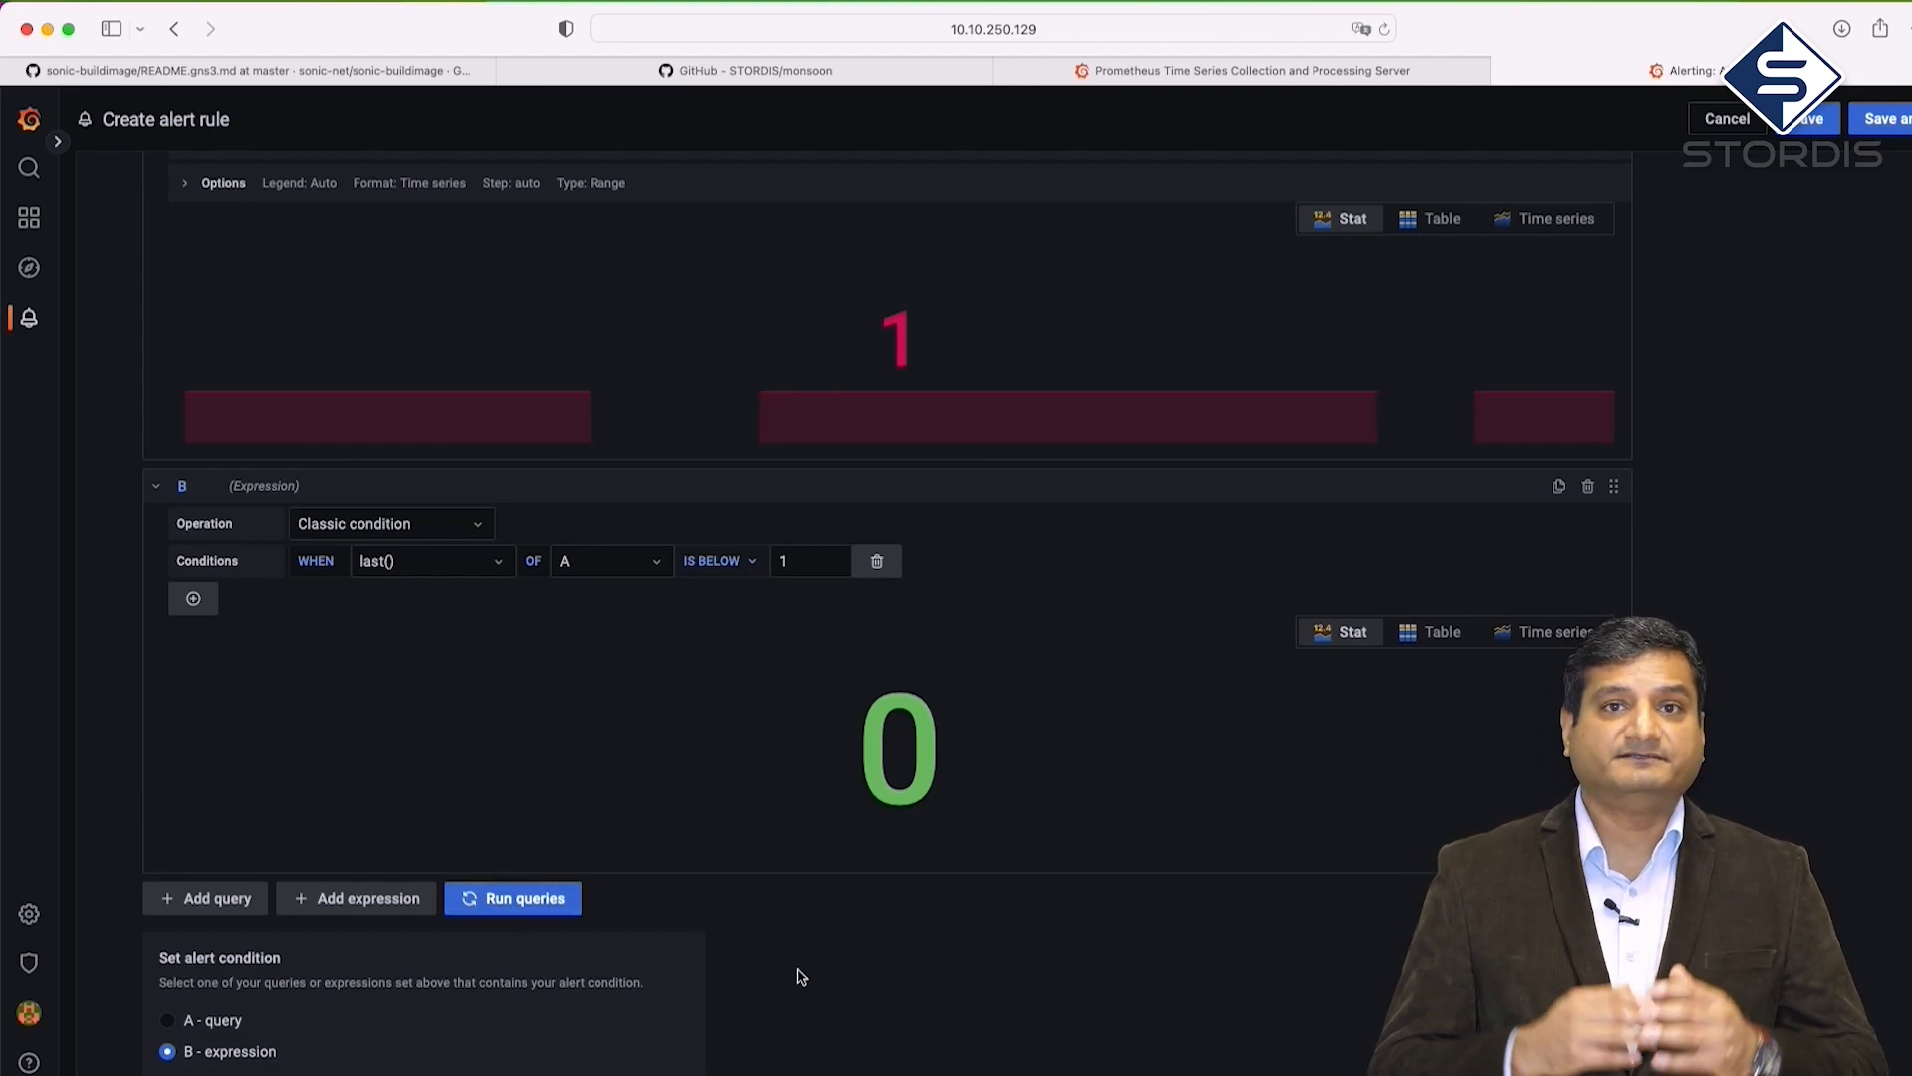
scroll(802, 977, "down", 5)
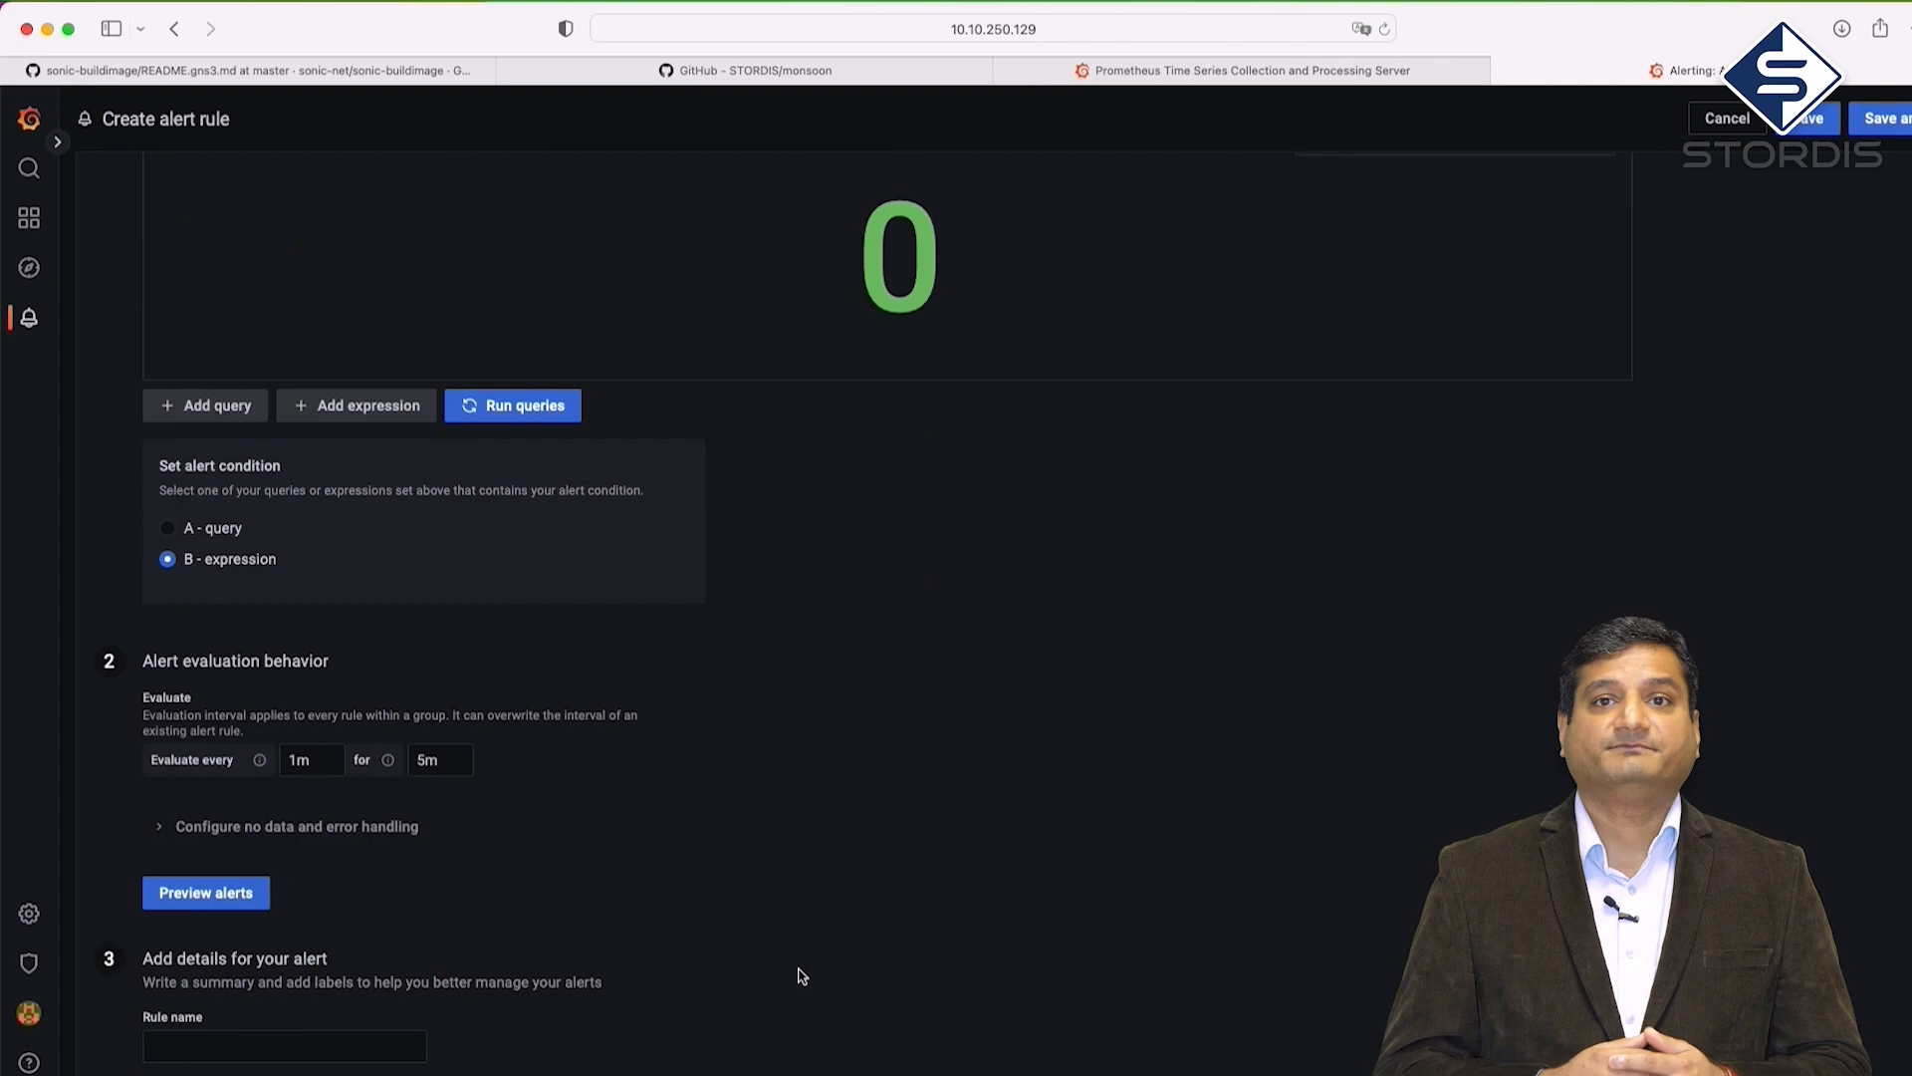
Set the rule to evaluate every 10s for 20s
scroll(802, 977, "down", 2)
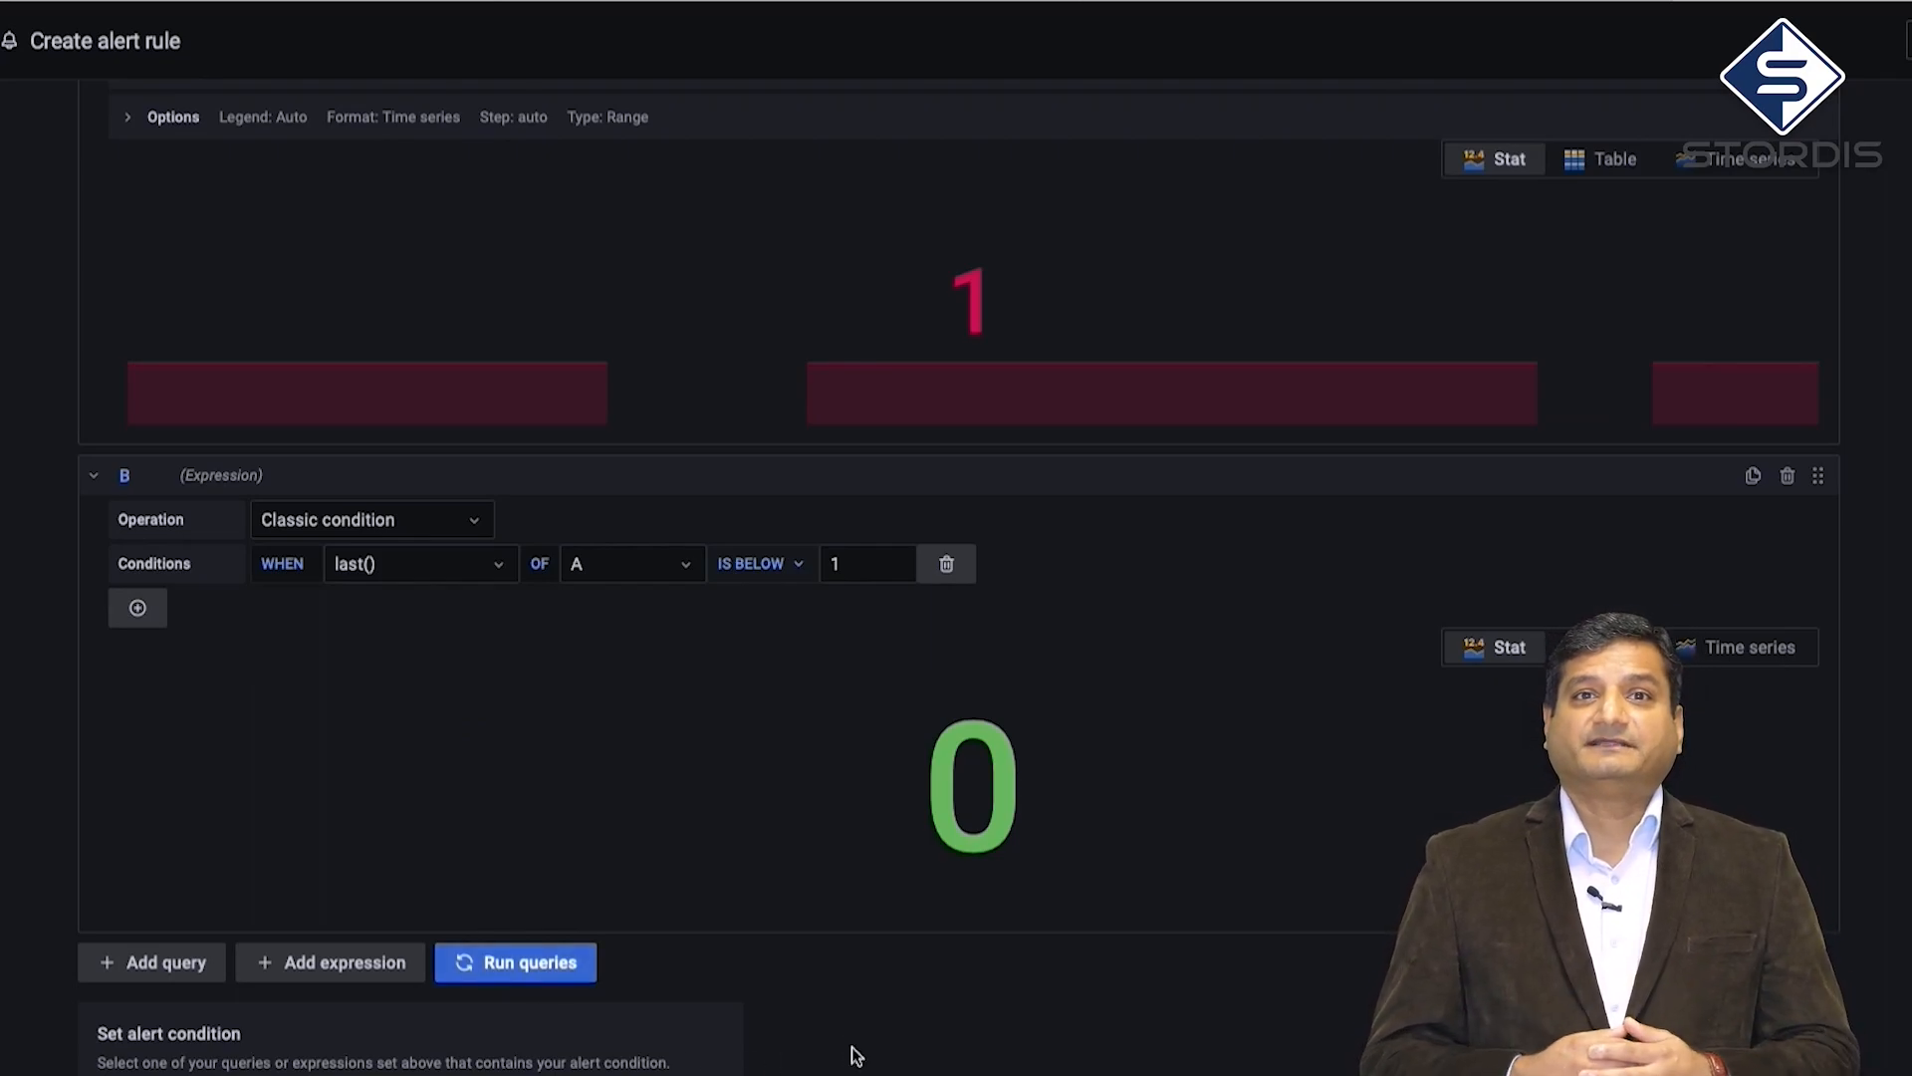
scroll(855, 1055, "down", 8)
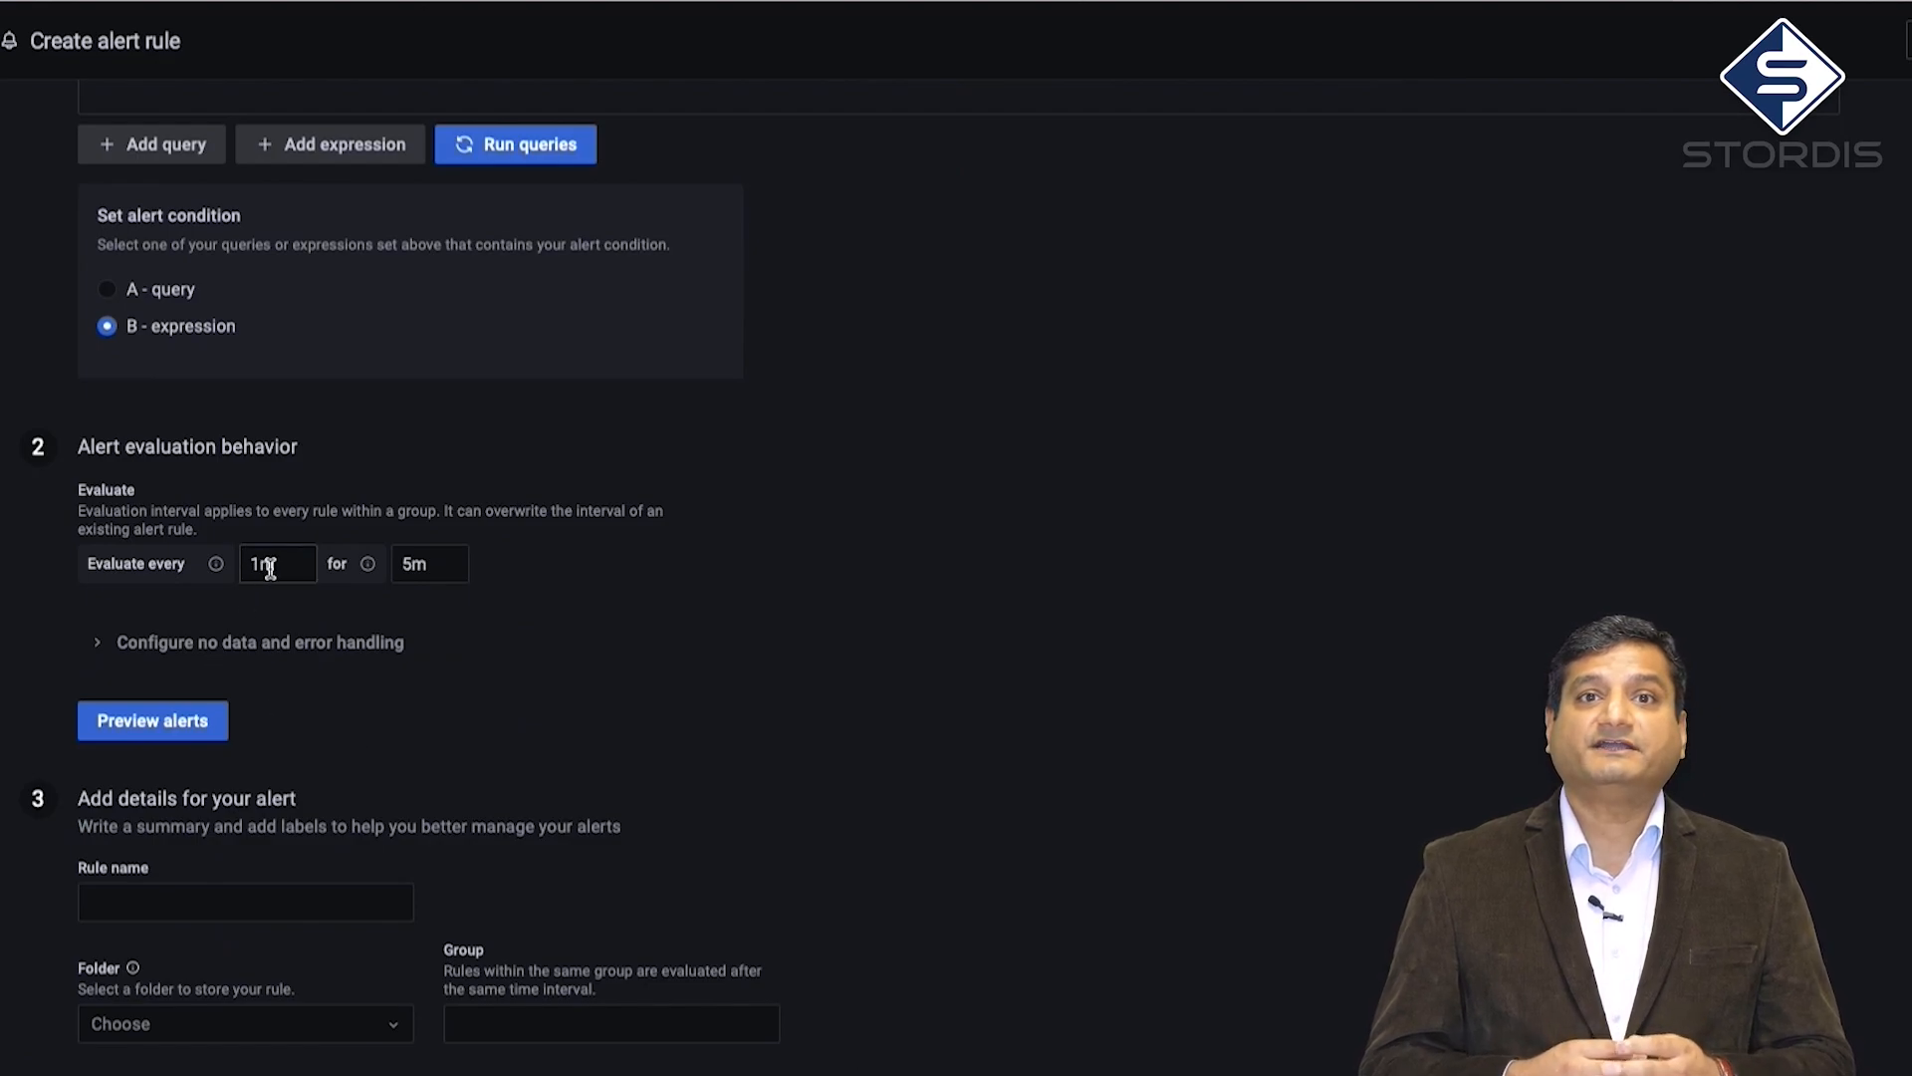
left_click_drag(275, 564, 249, 564)
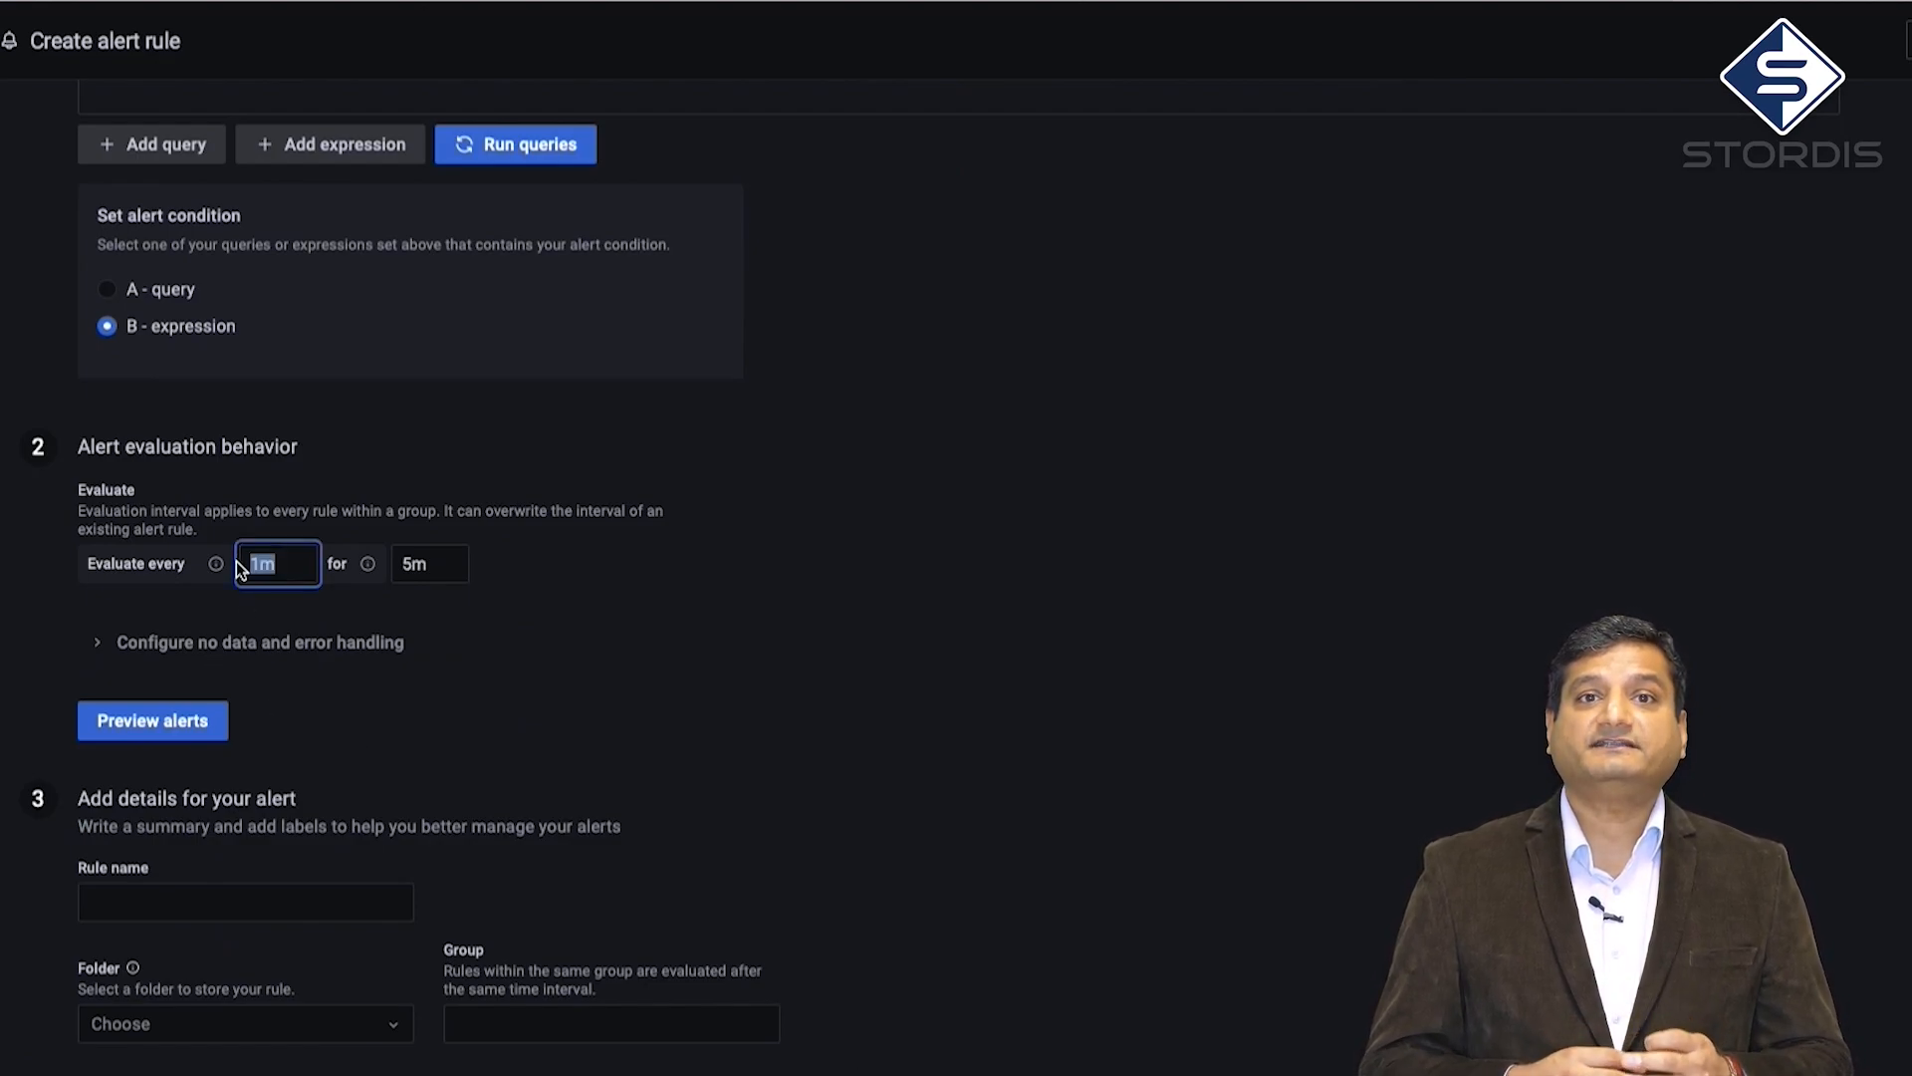
type("10s")
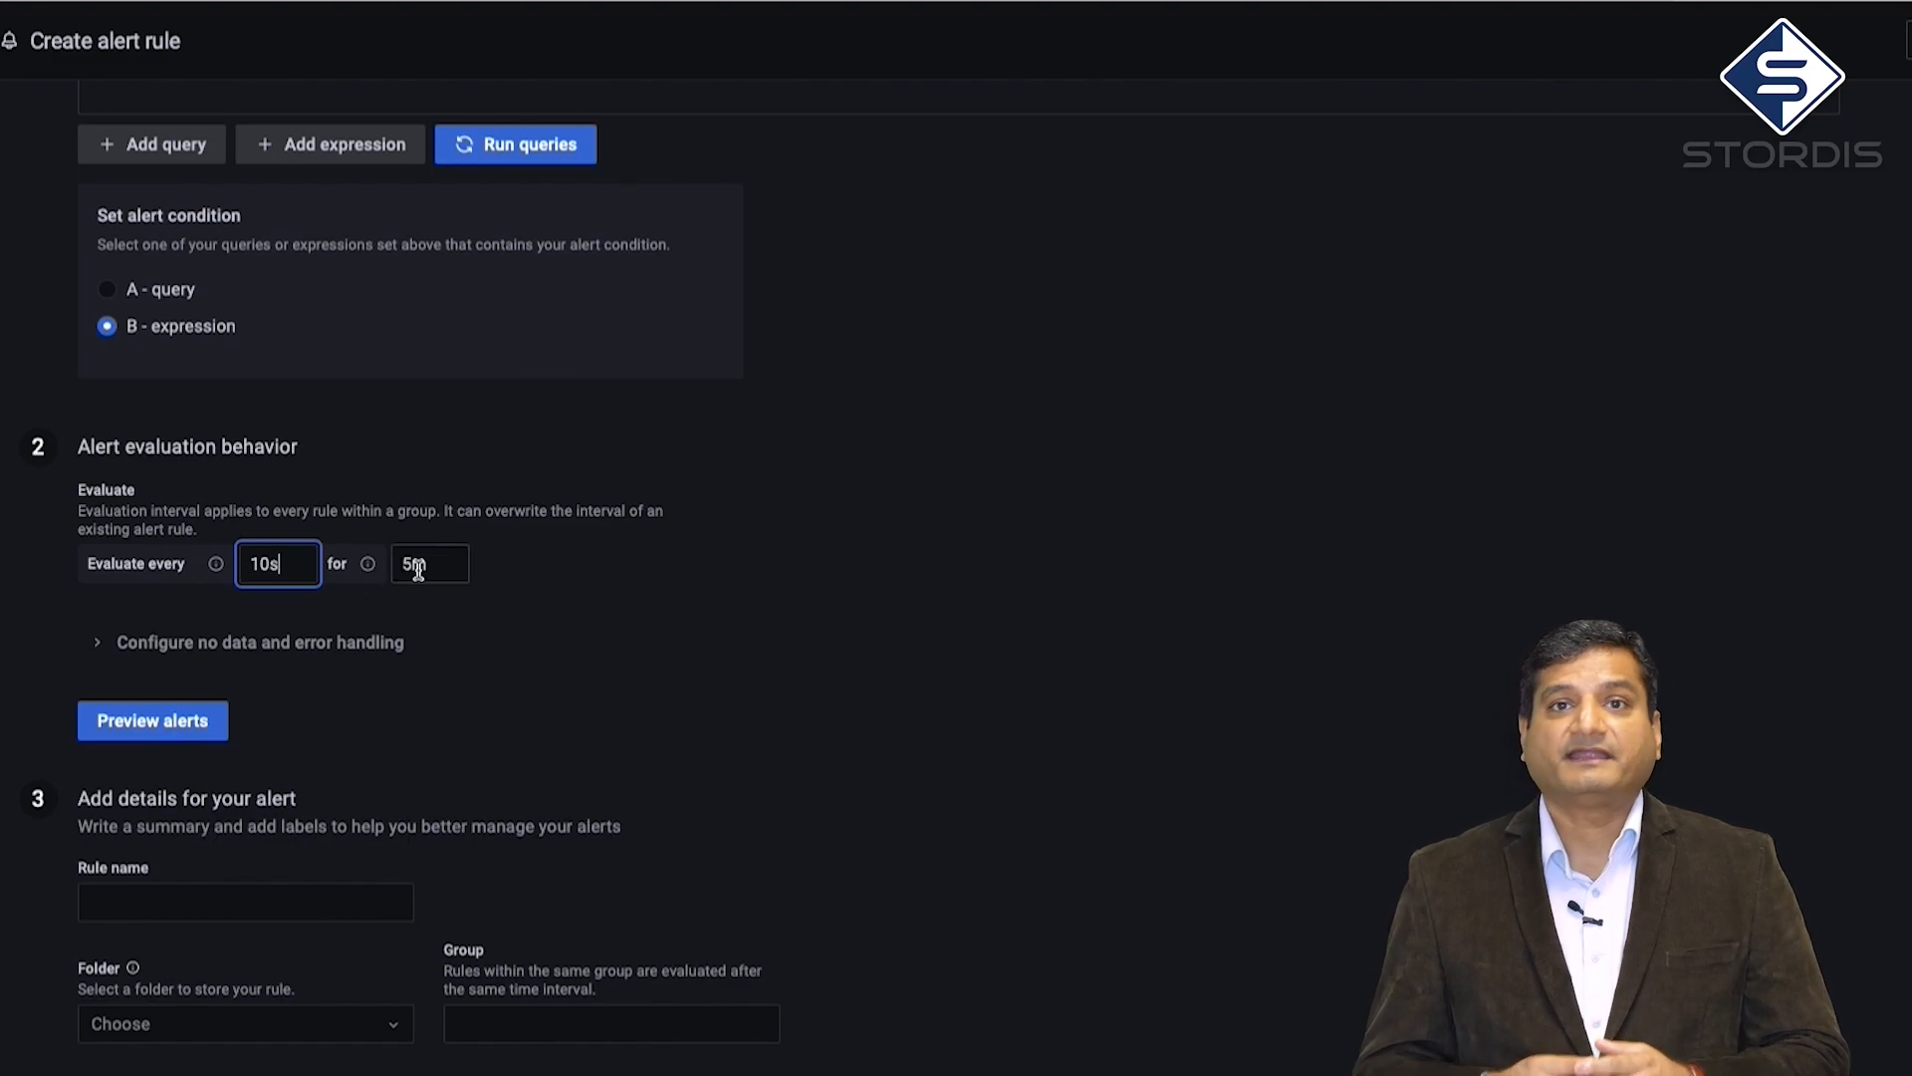
left_click_drag(420, 568, 405, 568)
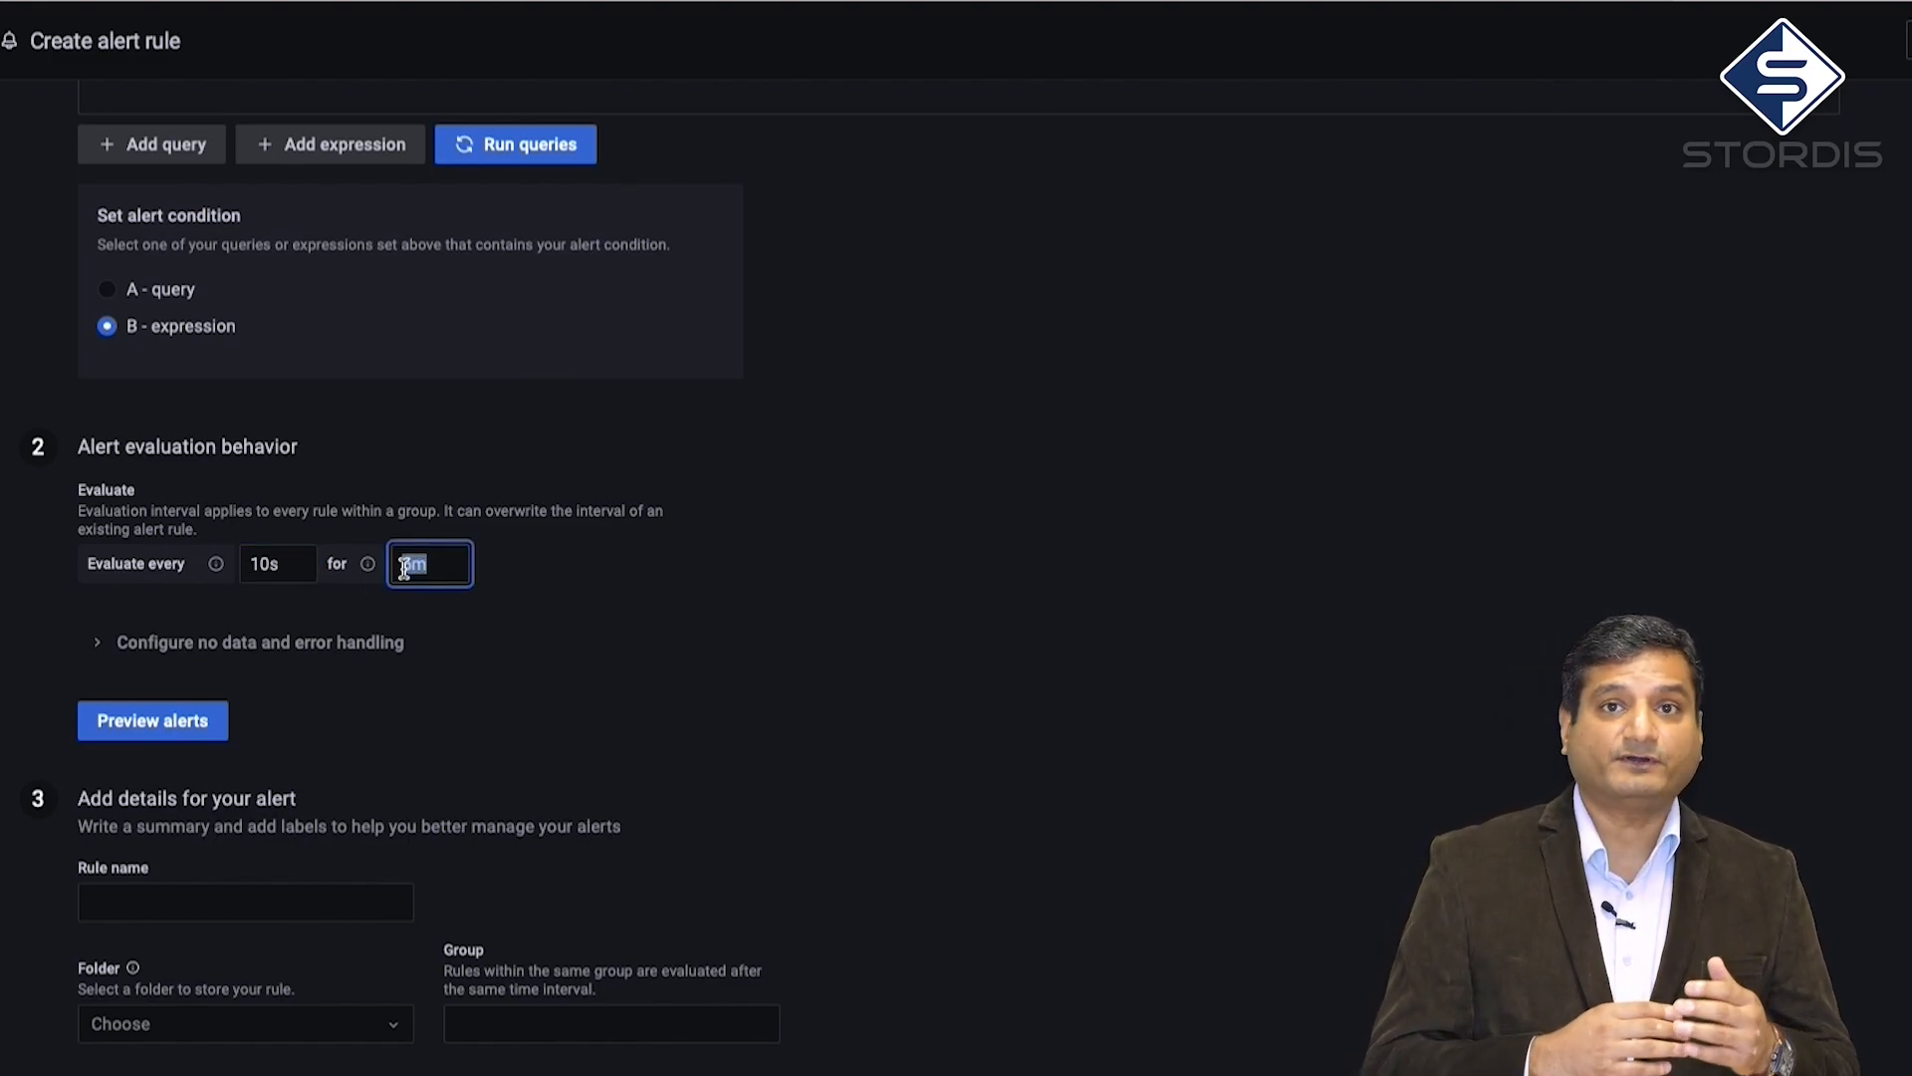
type("20s")
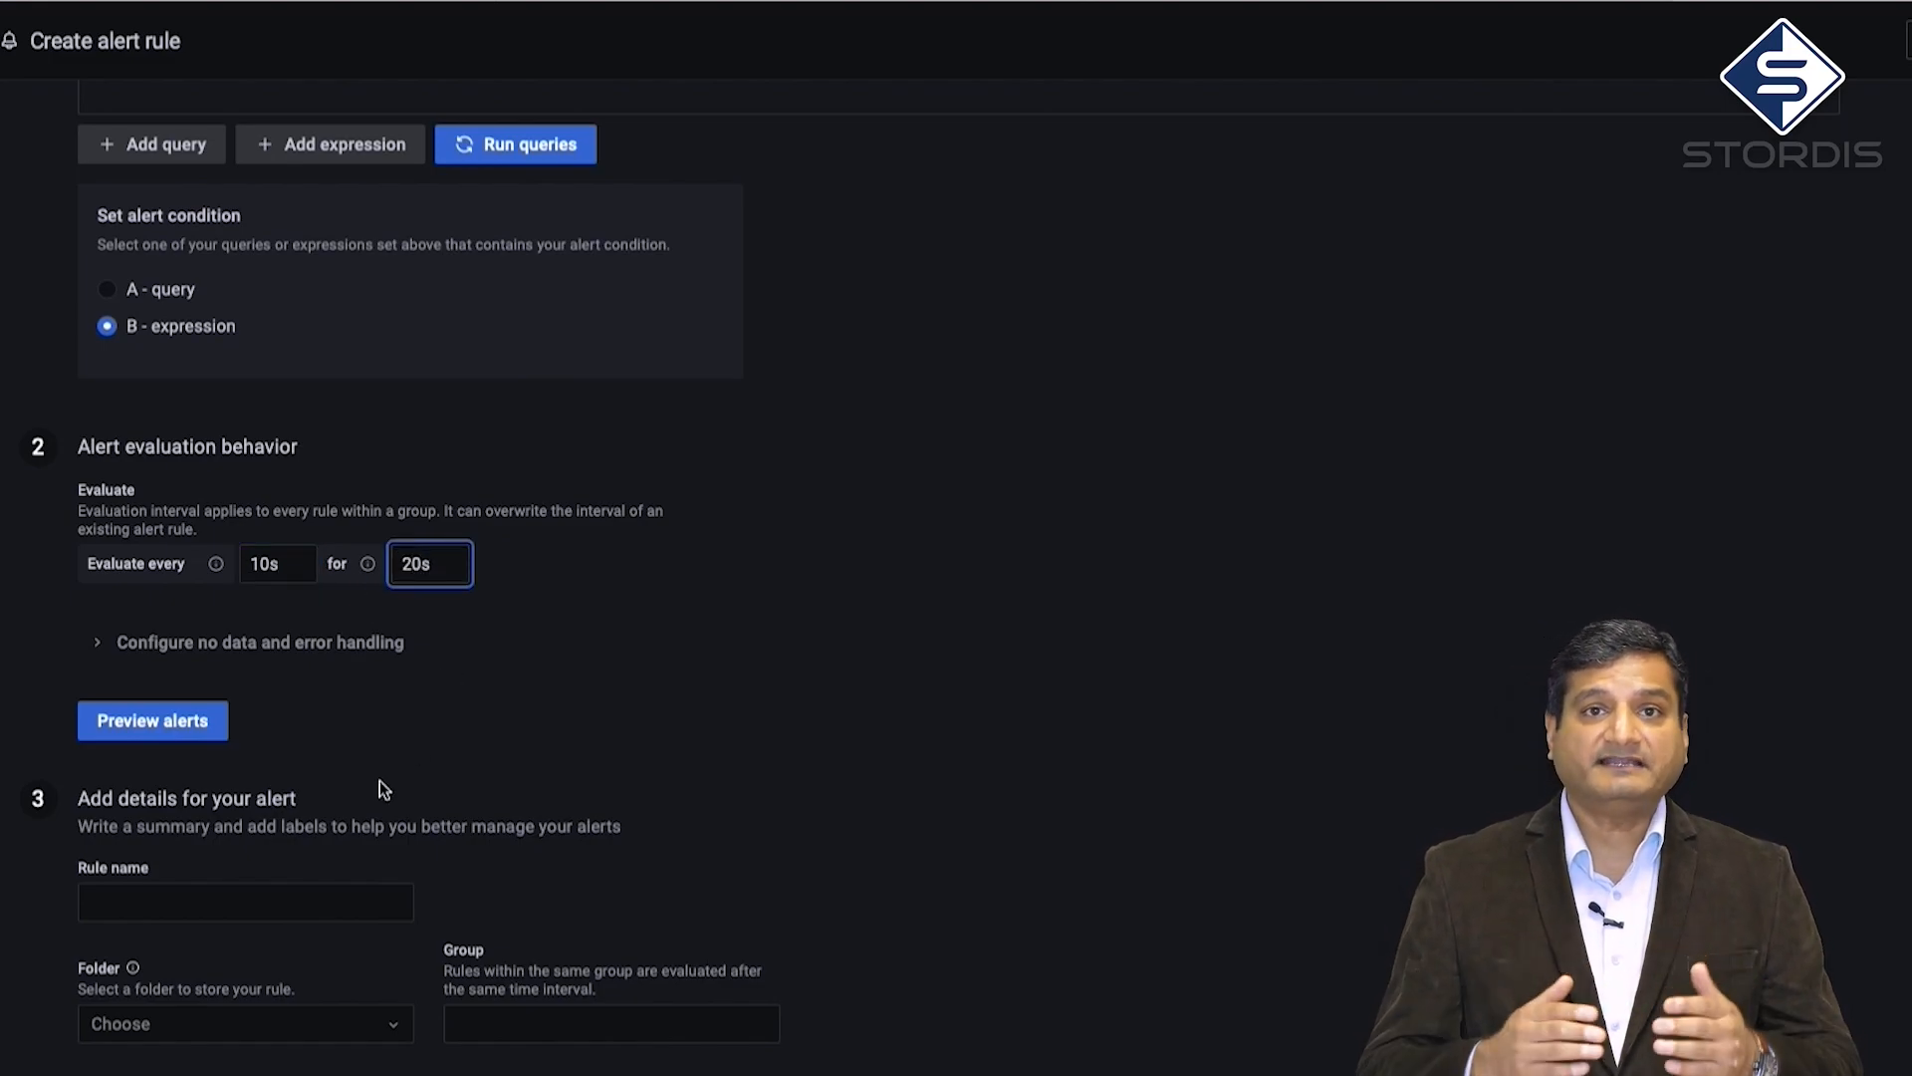
Name the rule BGP_Status_65101
left_click(335, 898)
type("BGP_Status_")
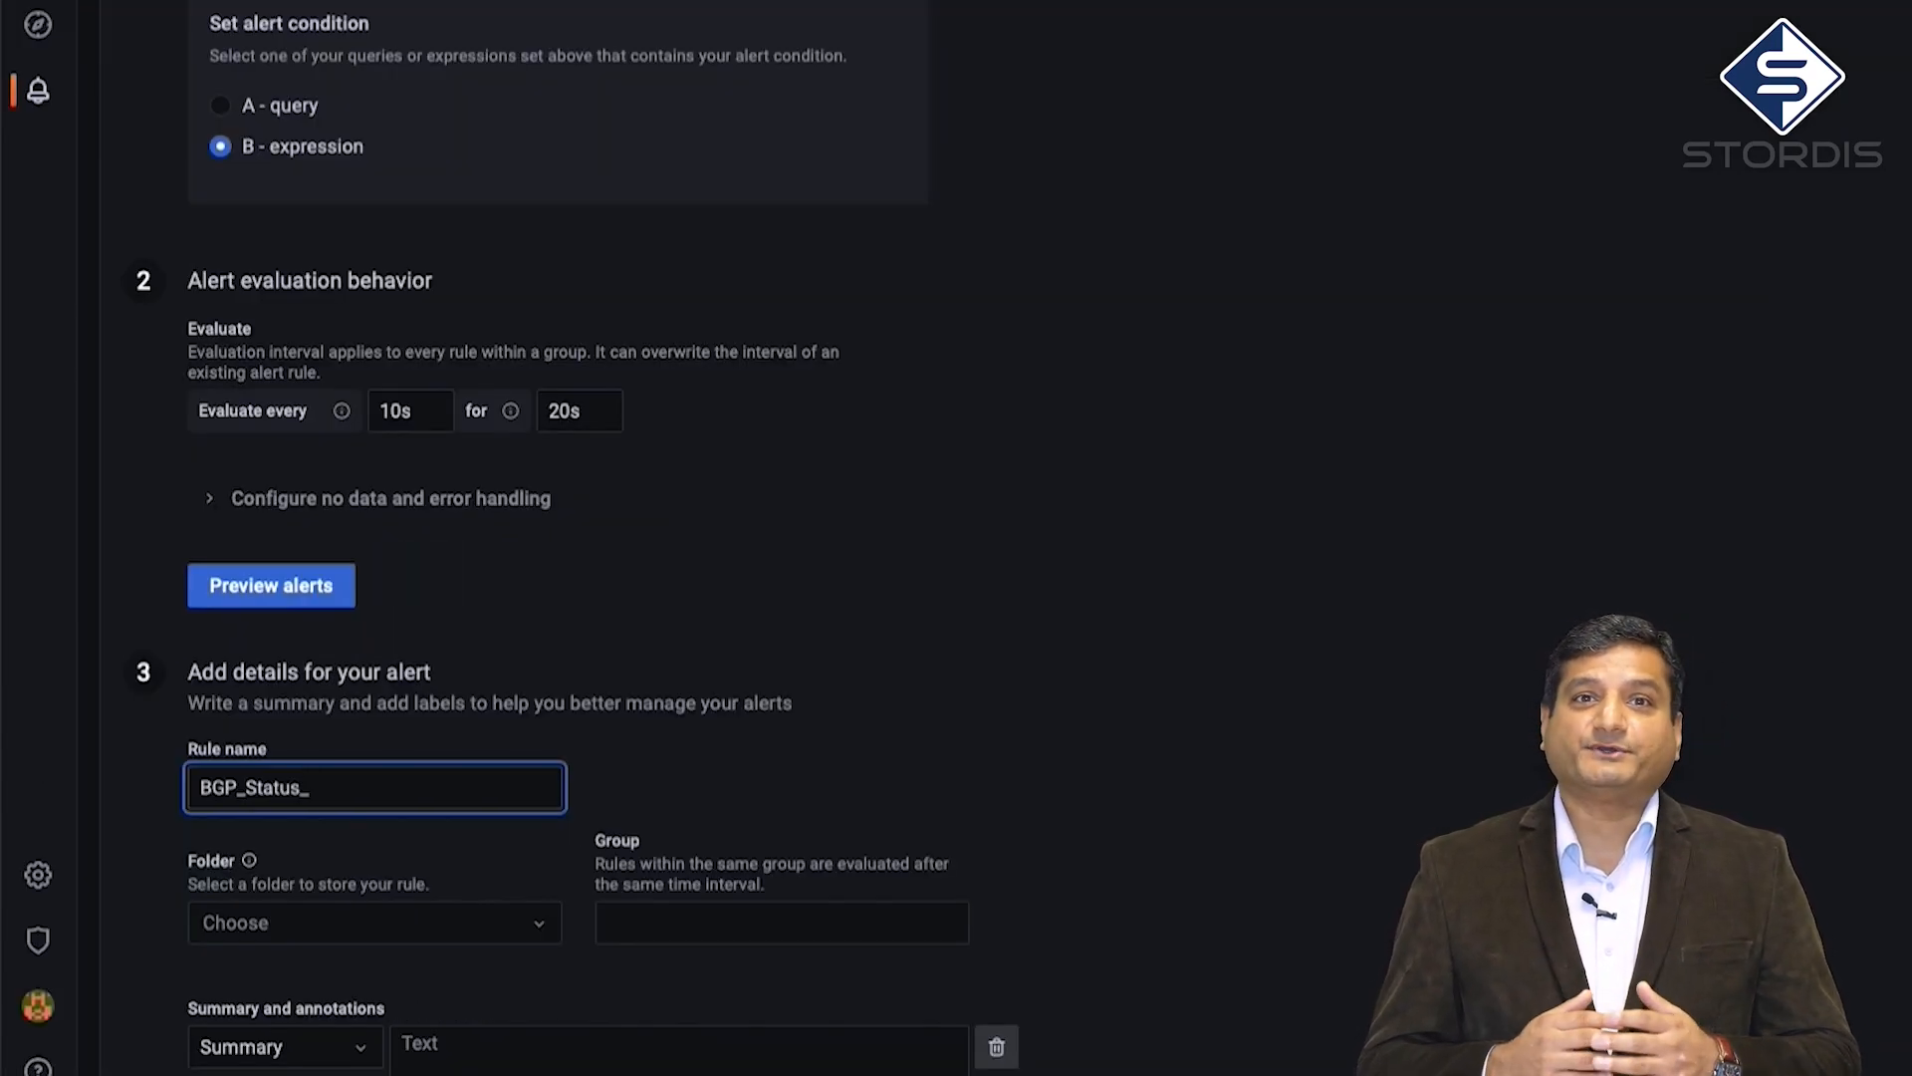
type("65101")
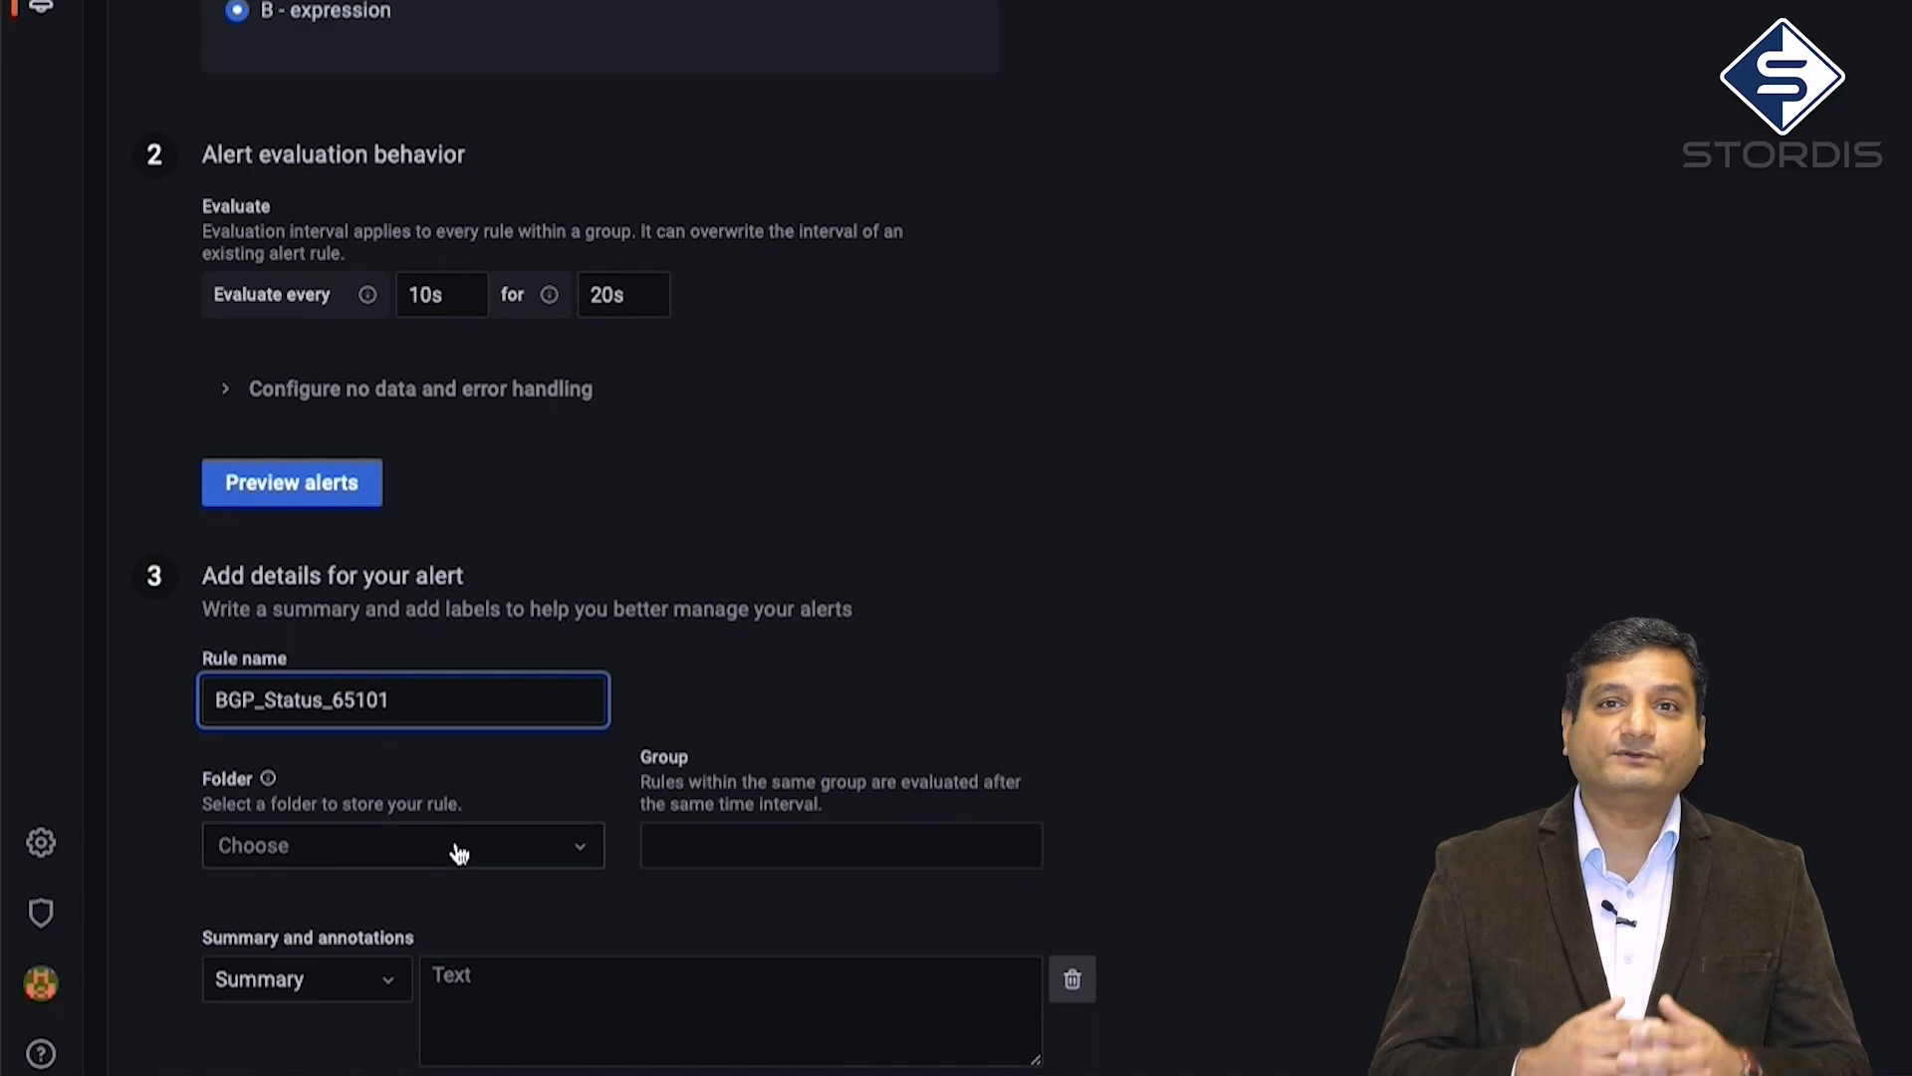
left_click(458, 854)
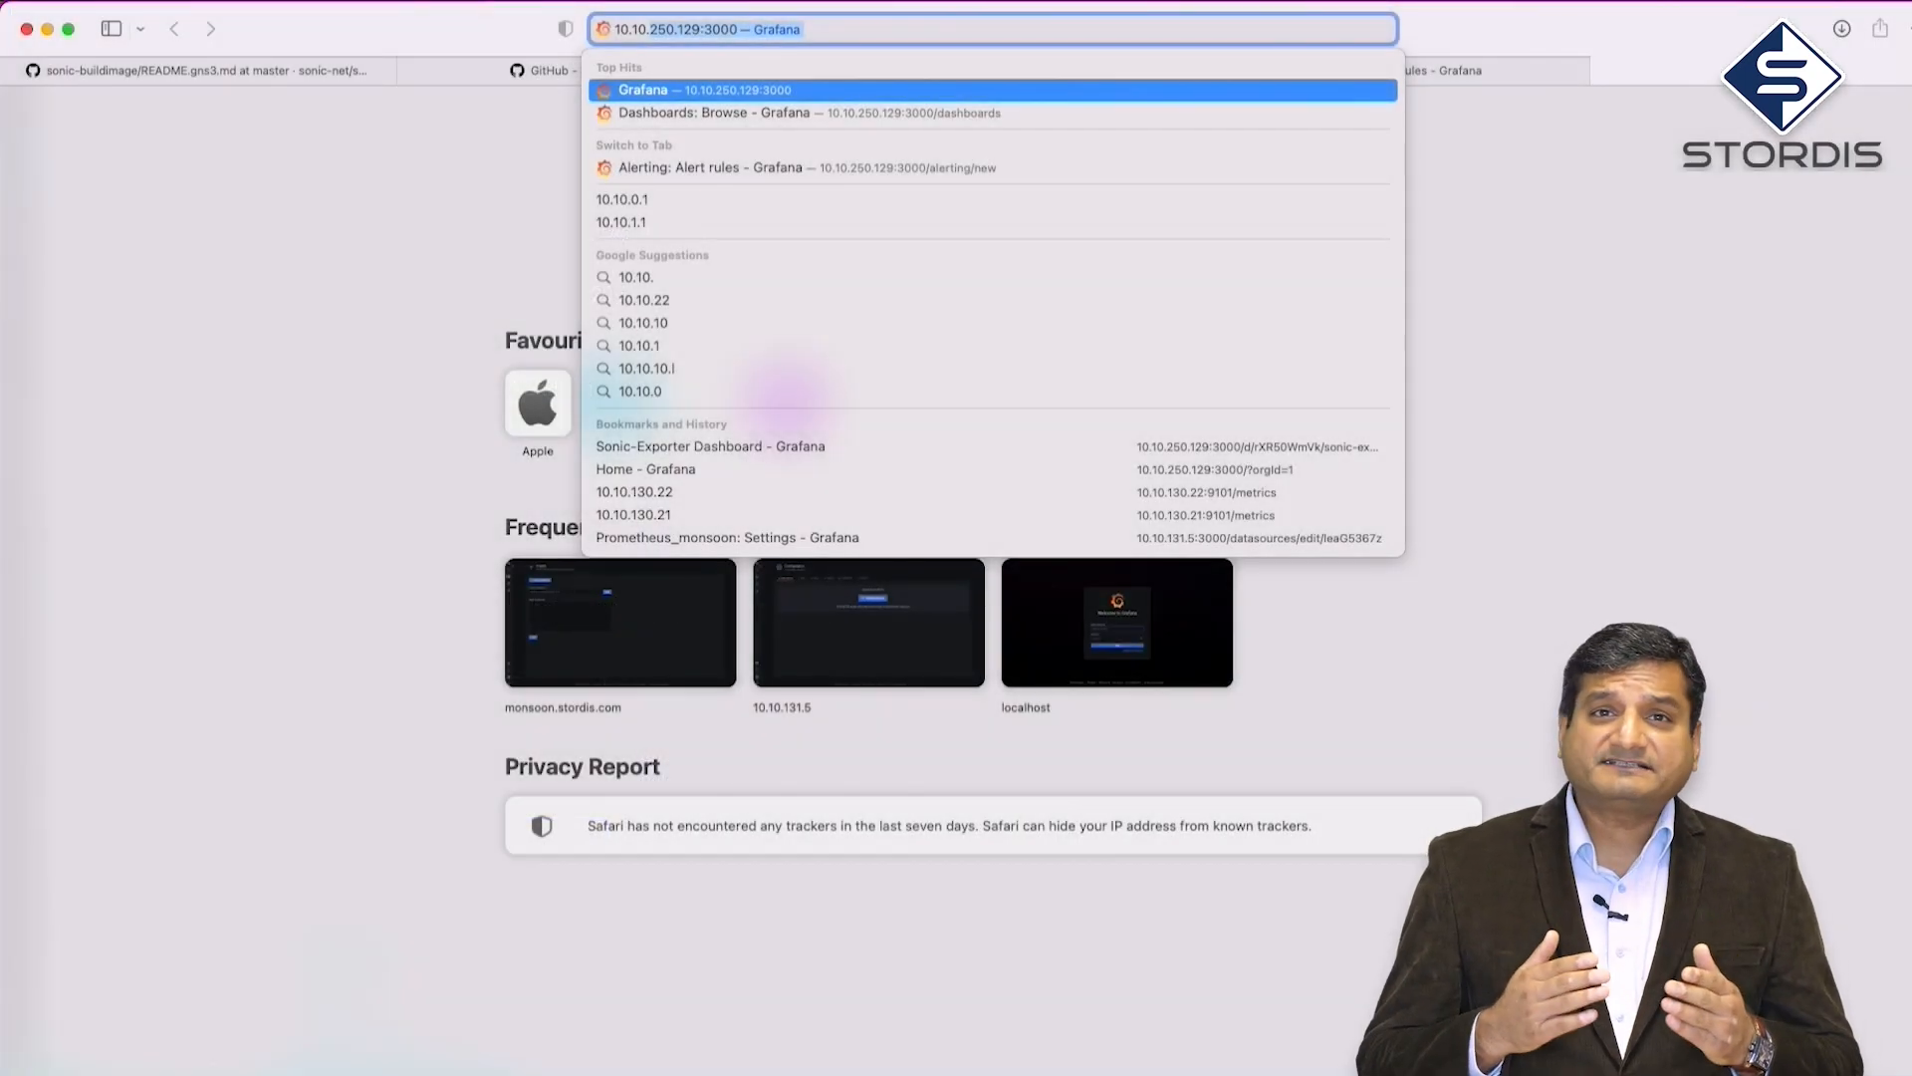
Load the Grafana home page at 10.10.250.129:3000 and browse dashboards to confirm the BGP Alerts folder
key("Return")
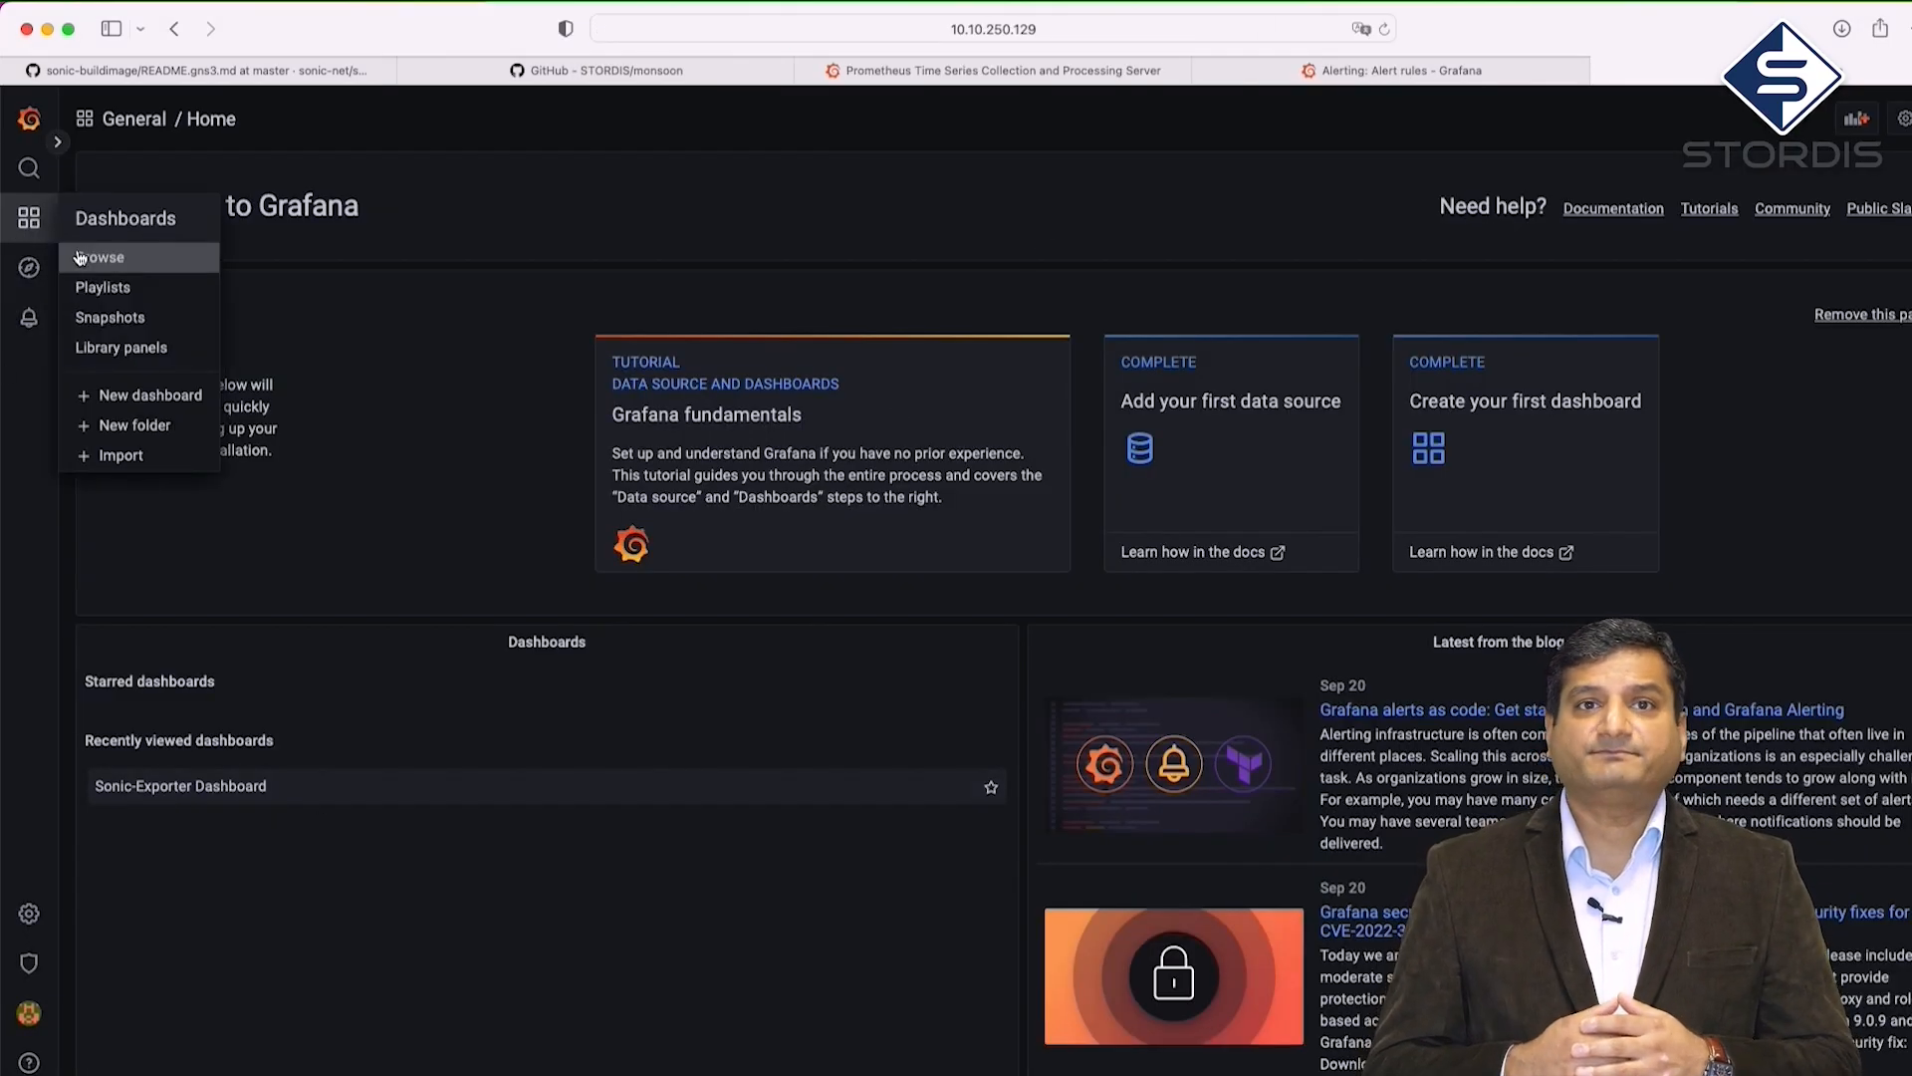
left_click(83, 256)
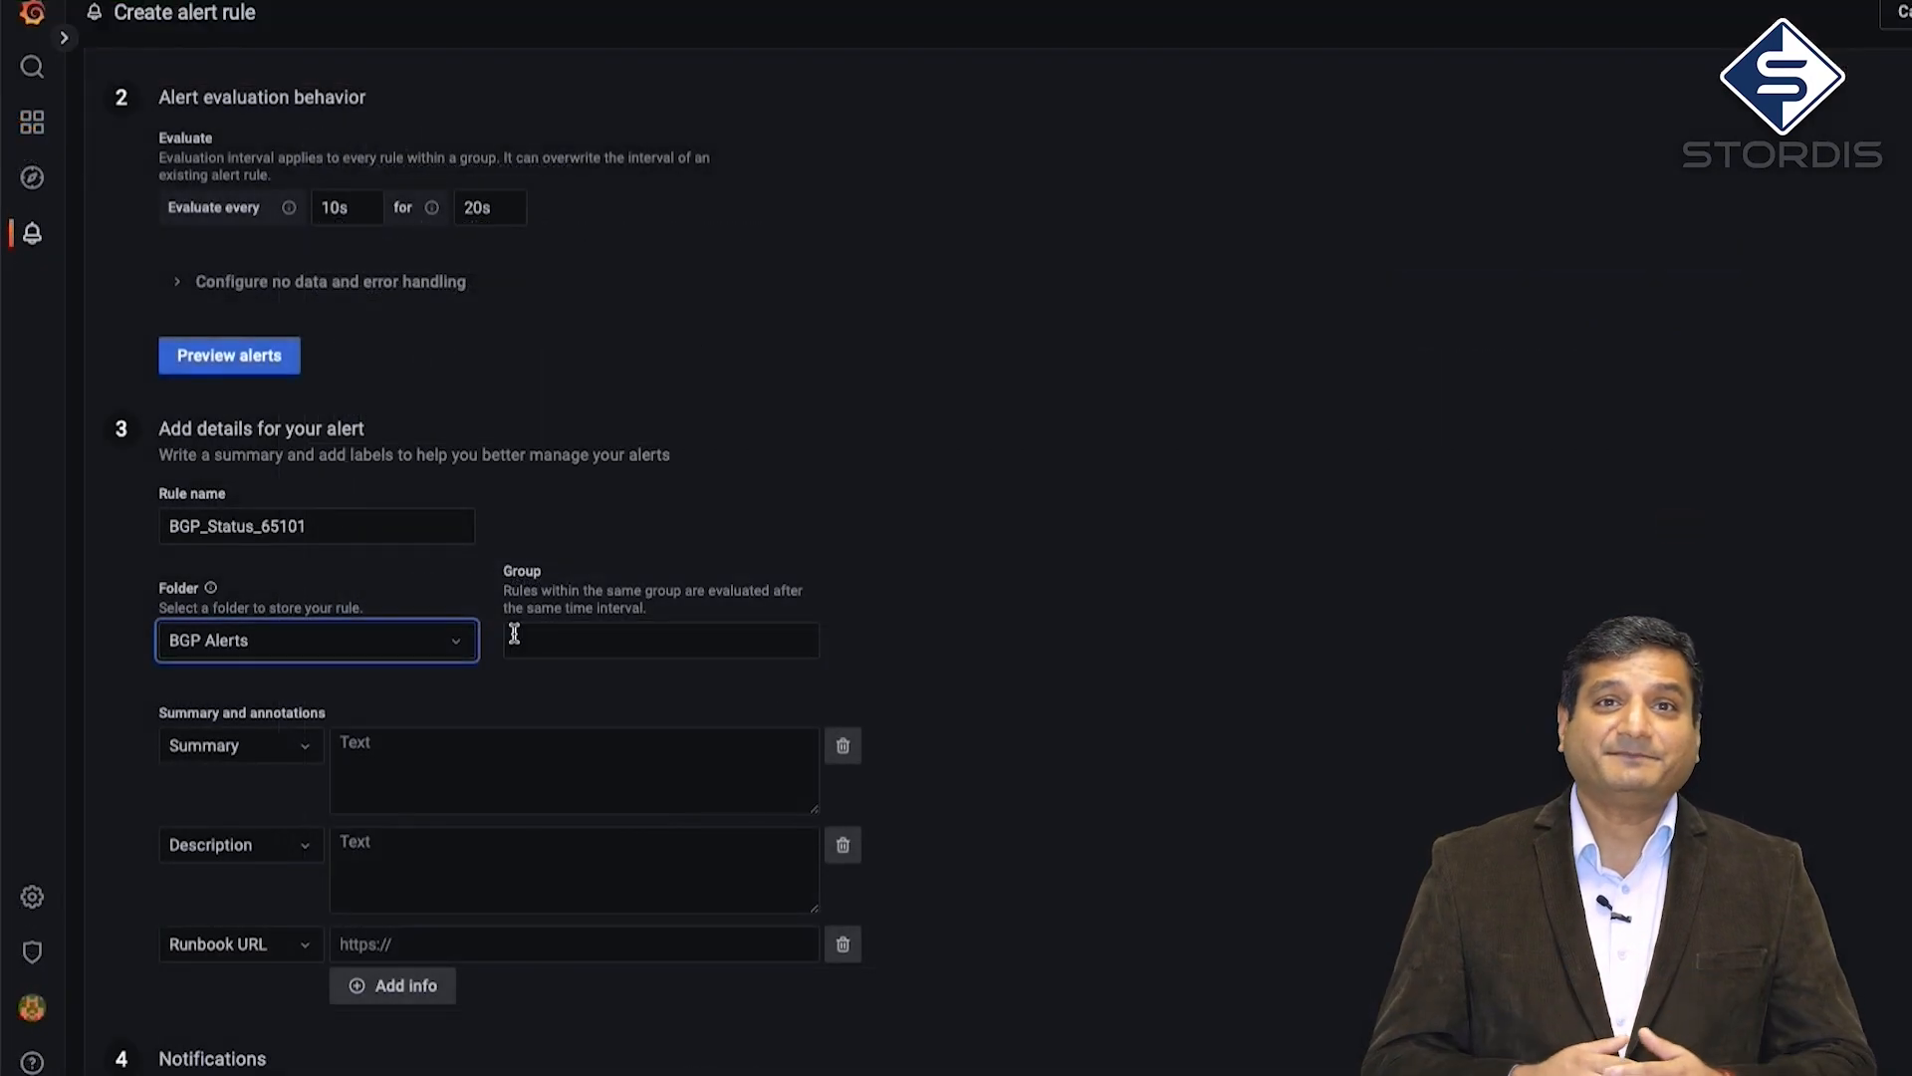
Set group BGP_STS and summary 'One or more neighbour of AS 65101 is unreachable.', then browse dashboards
left_click(541, 636)
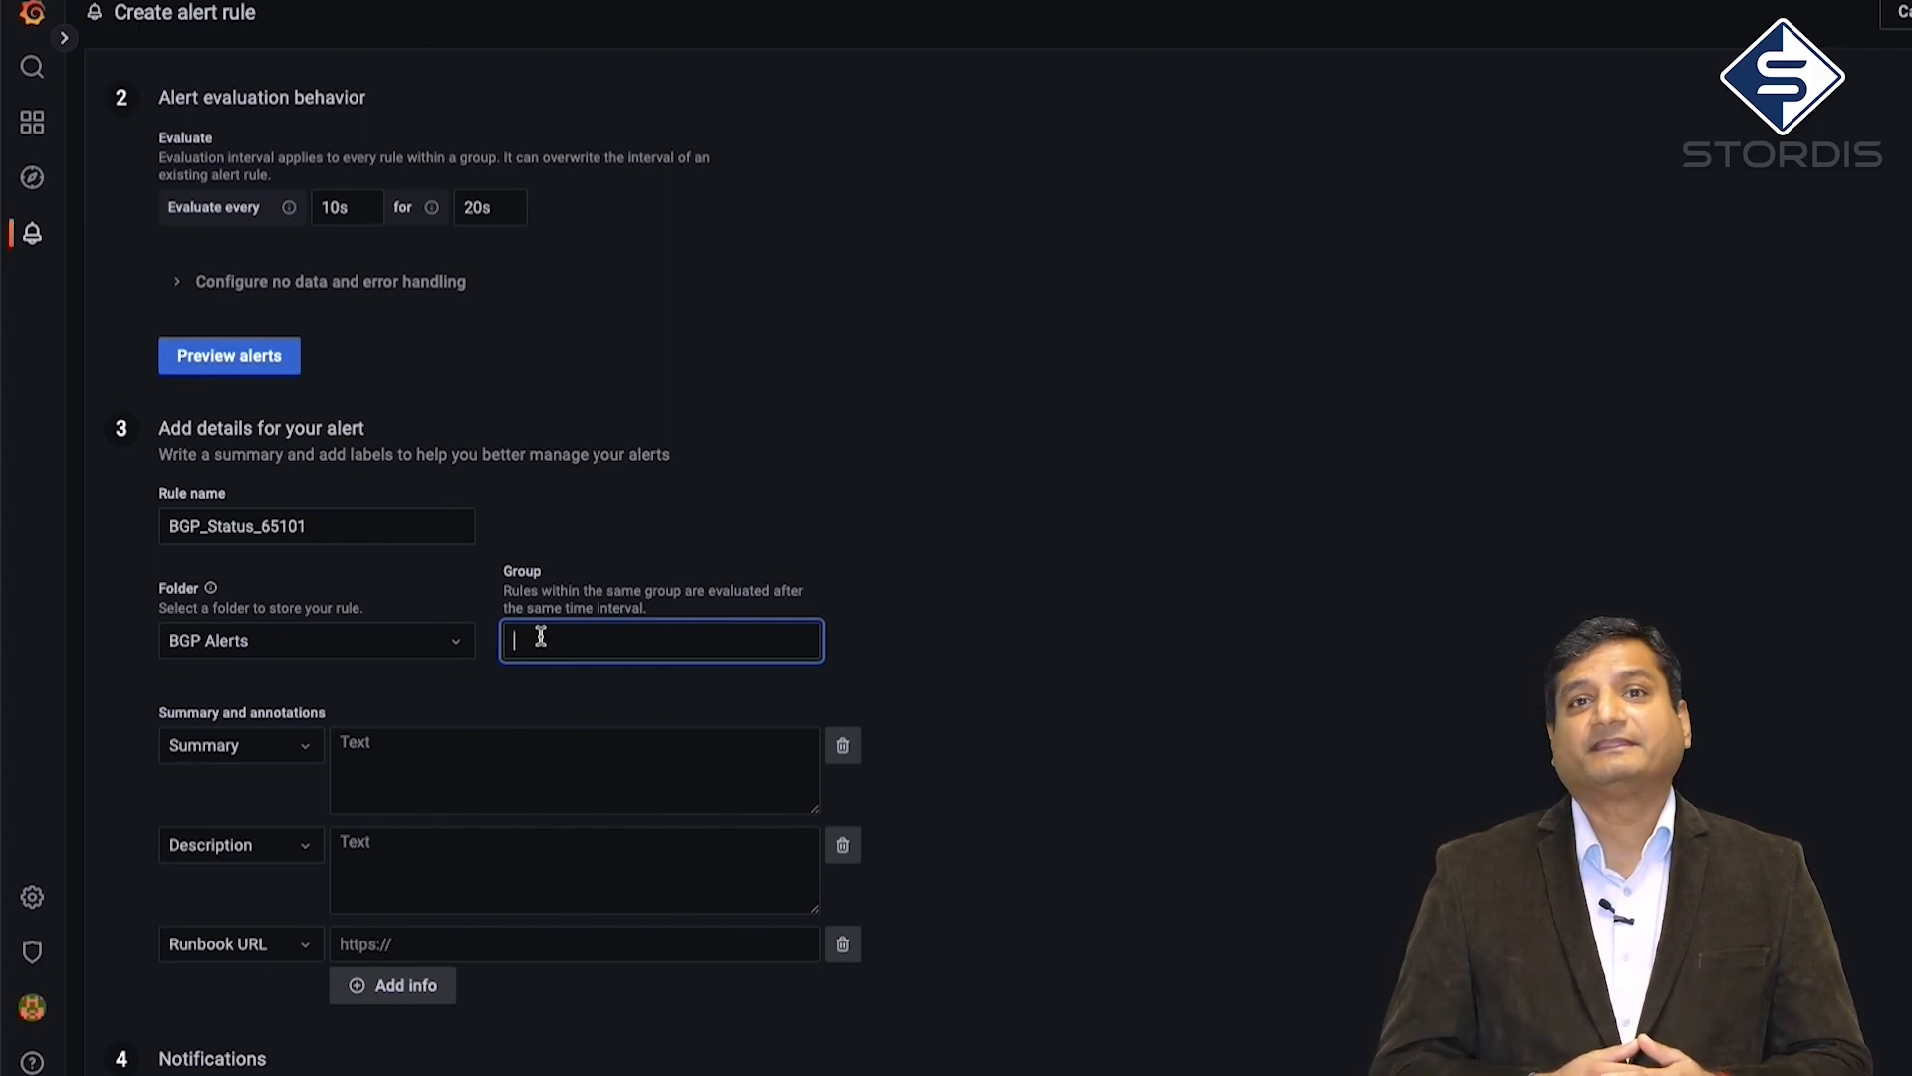
type("BGP_")
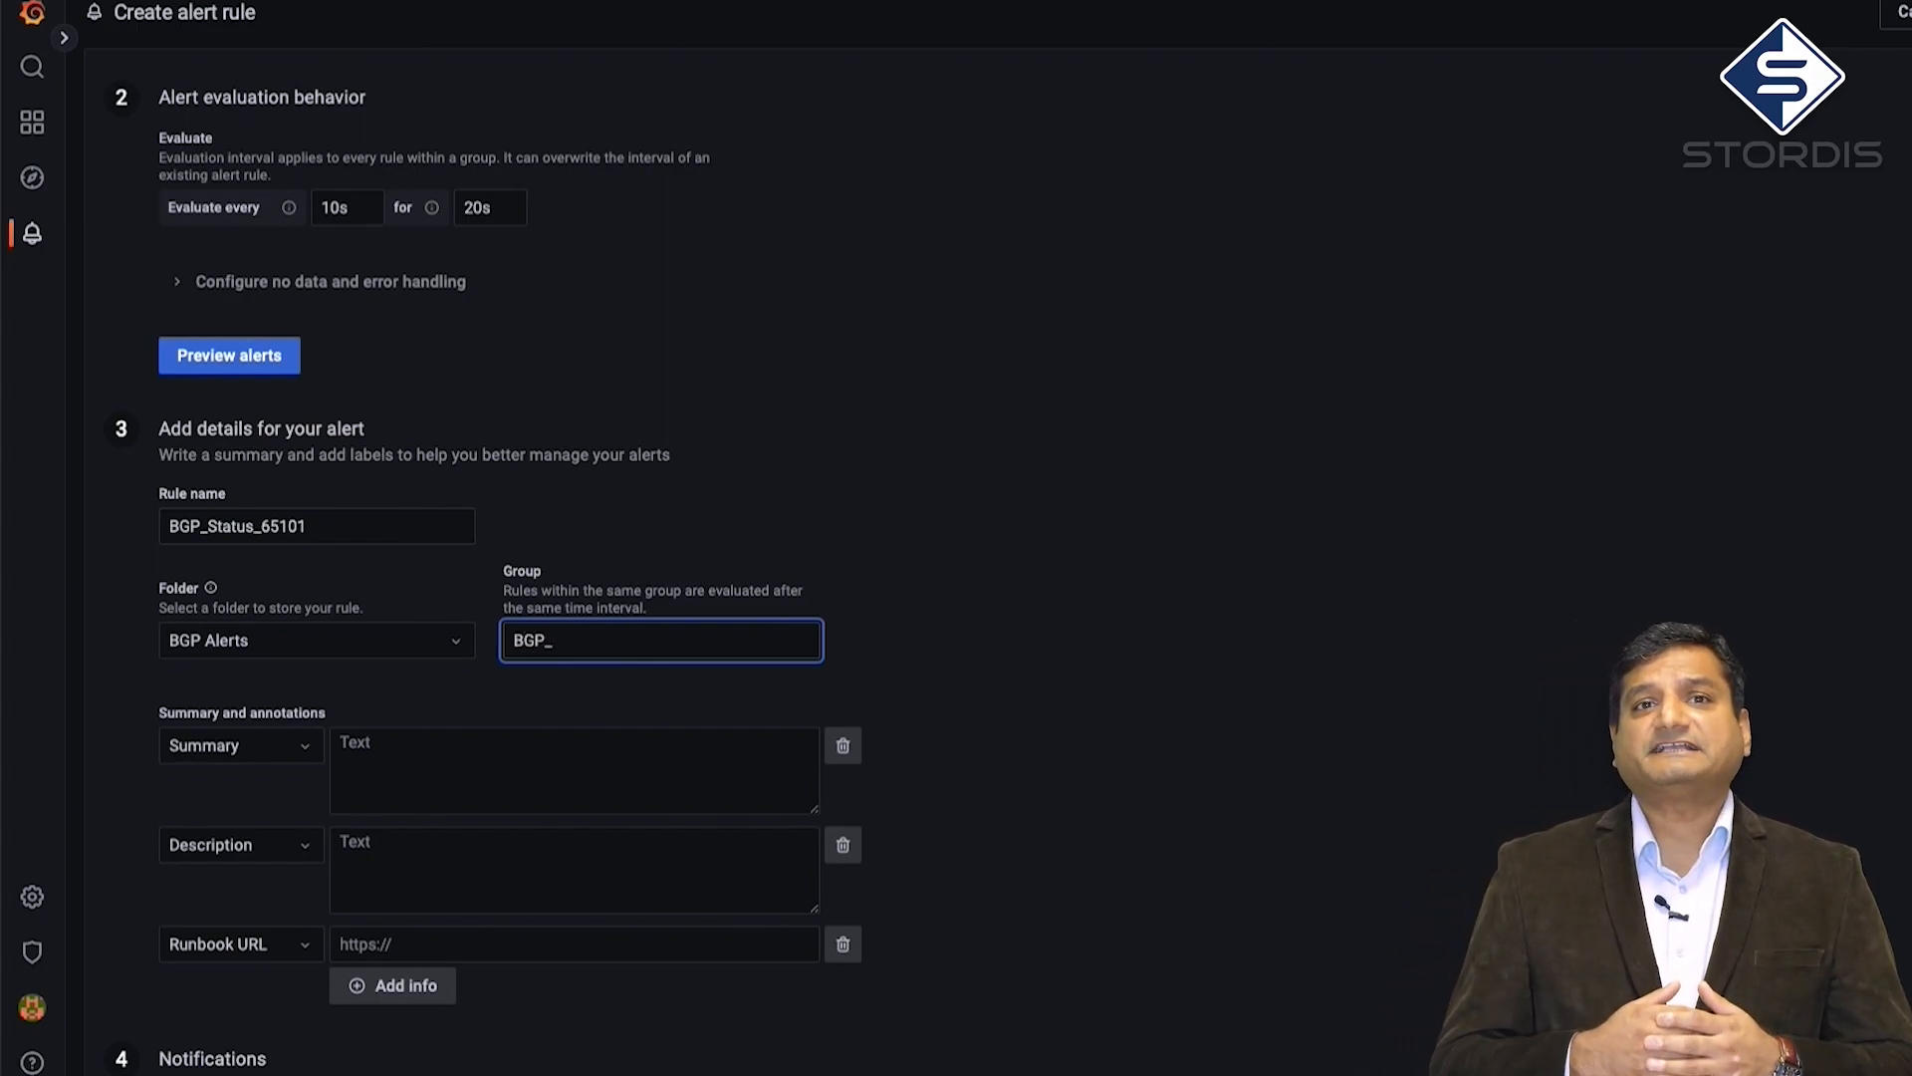
type("STS")
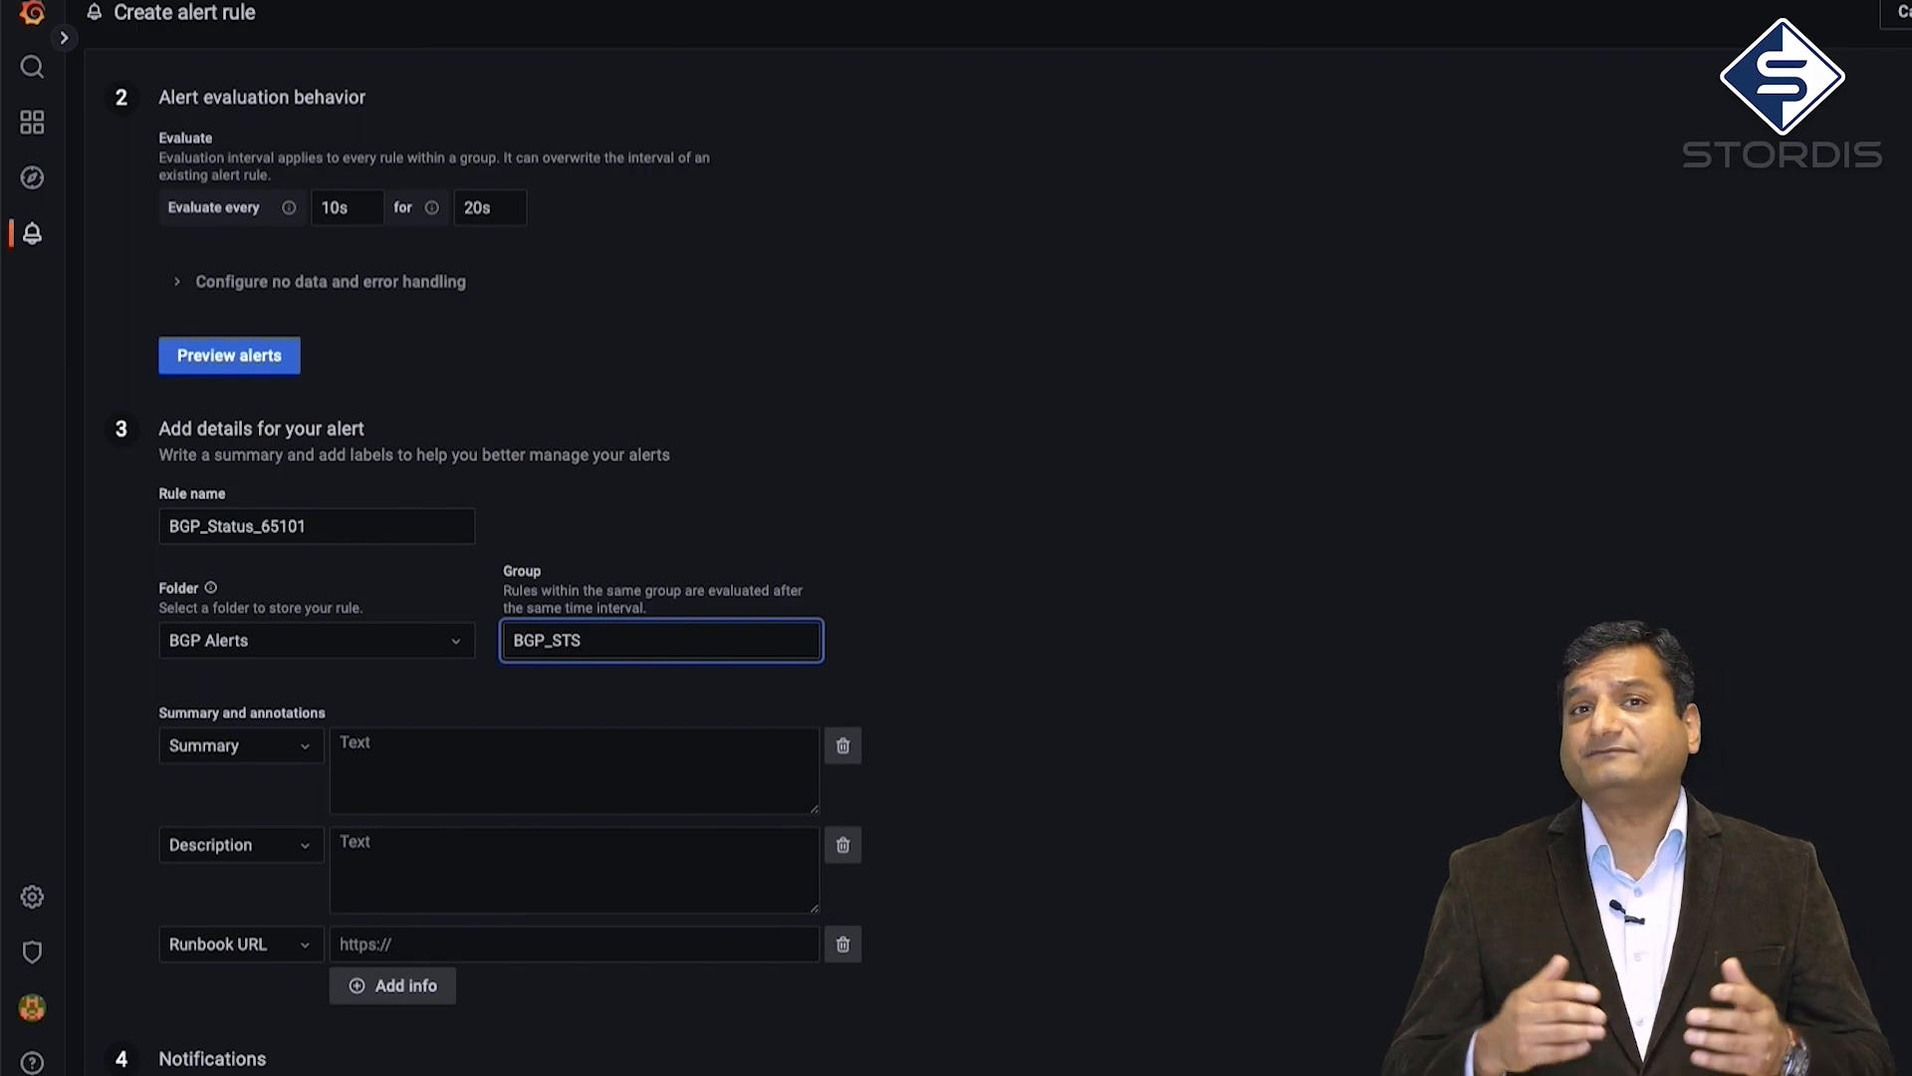
left_click(956, 578)
left_click(559, 770)
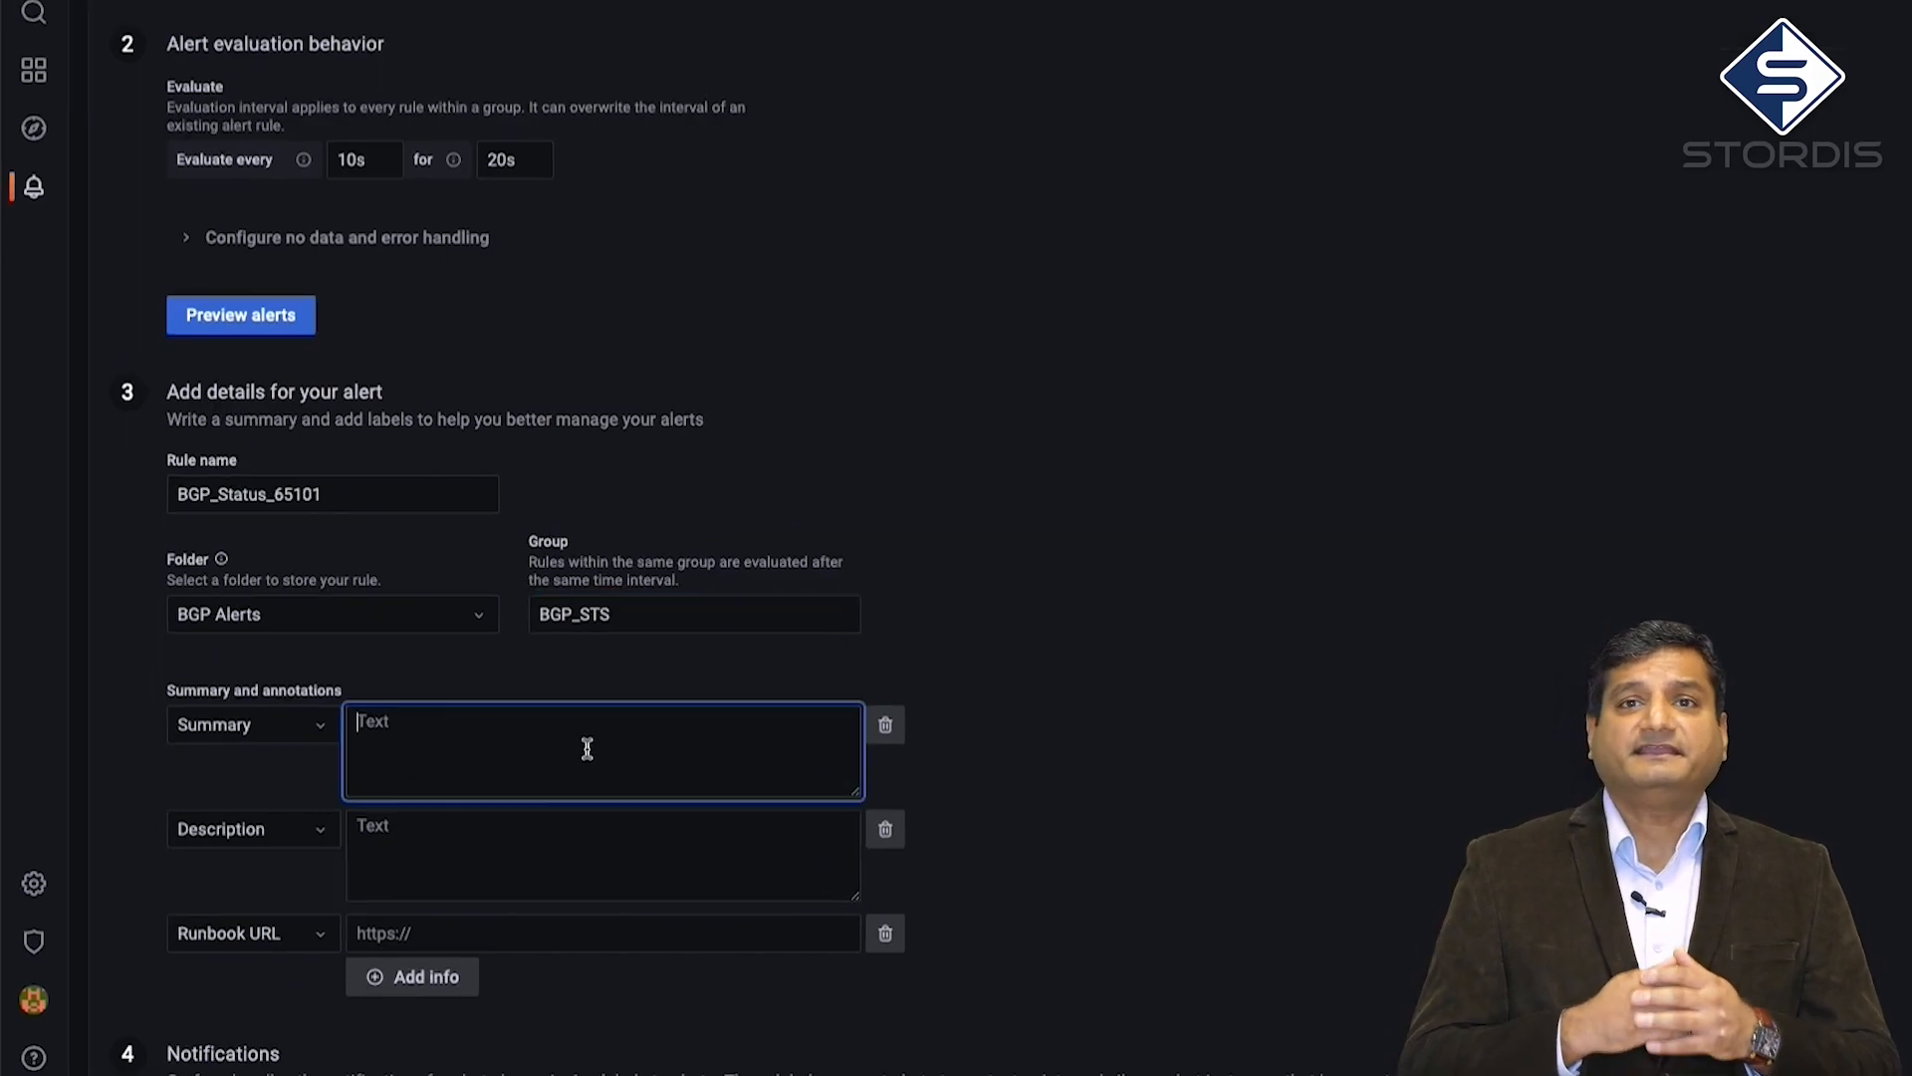
type("One or")
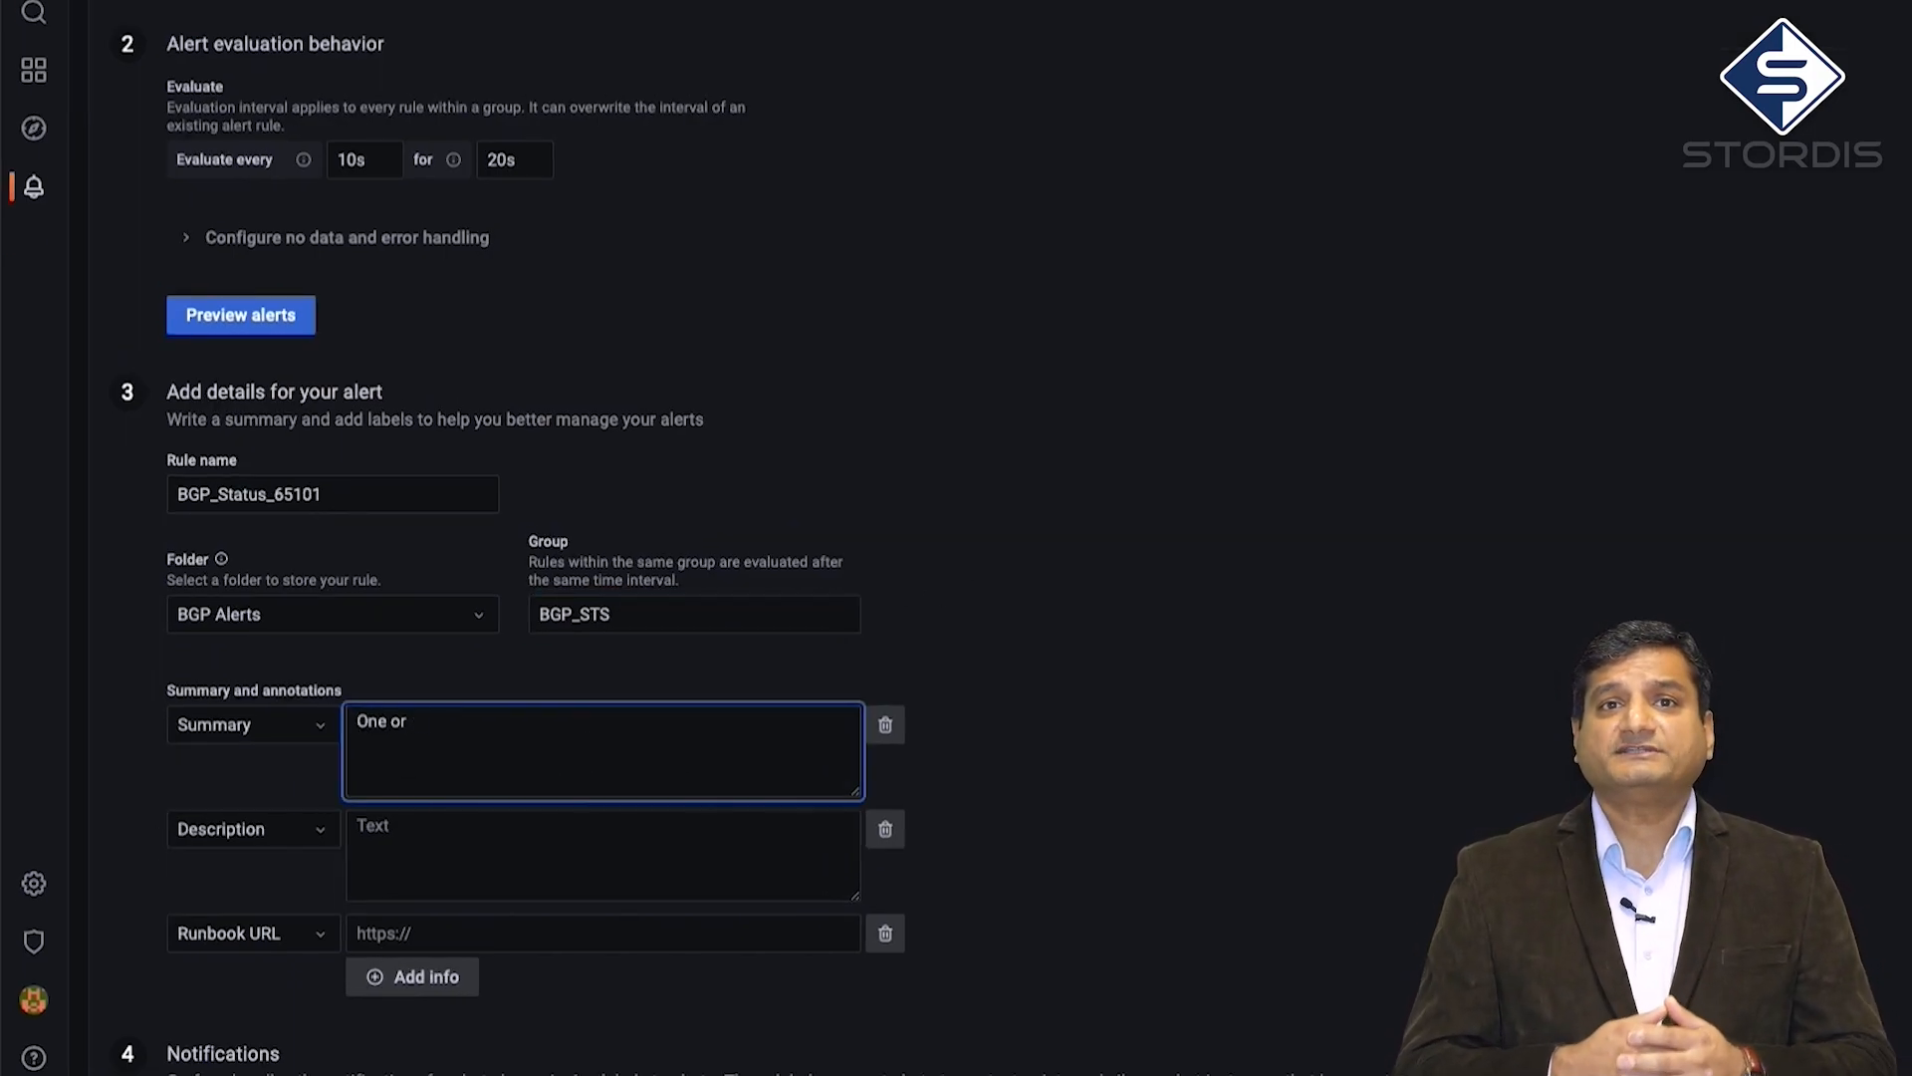
type(" more neighbour of AS 65101")
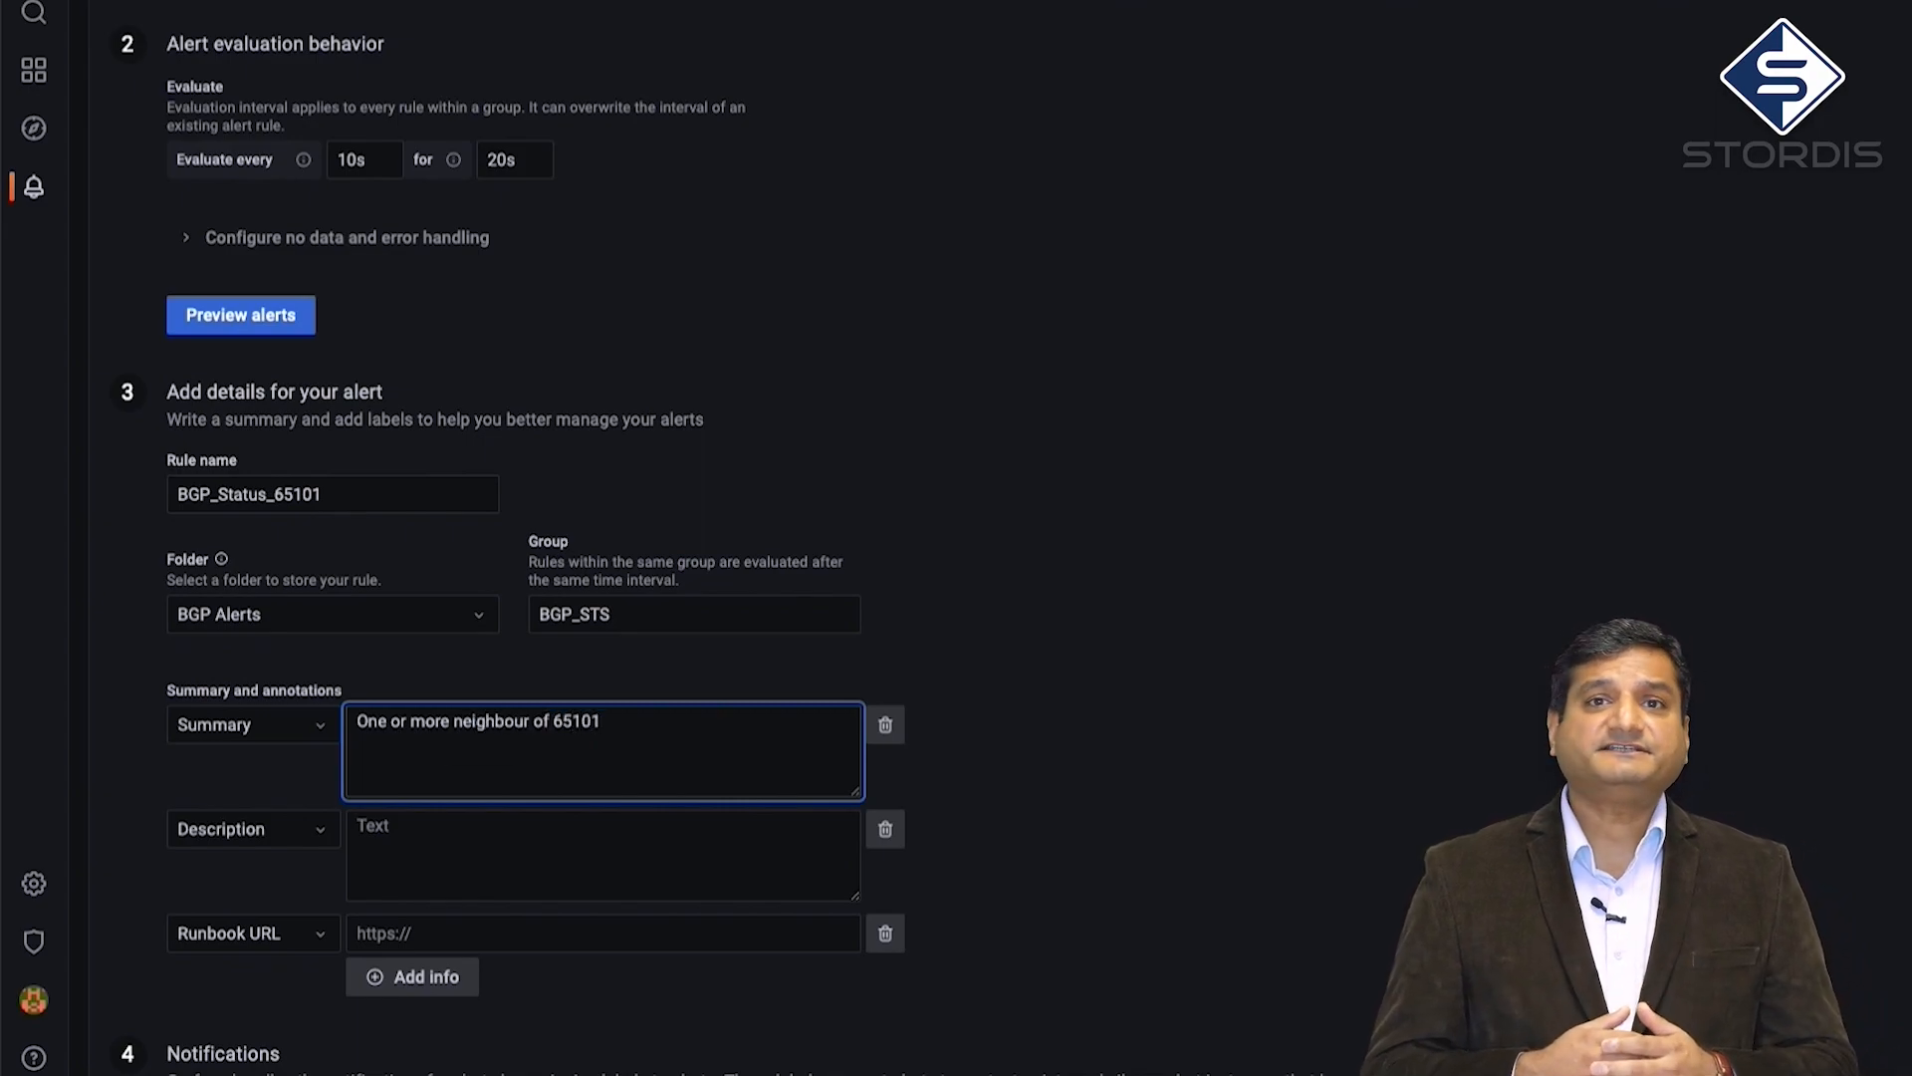
key("Left")
key("Left")
key("Left")
key("Left")
key("Left")
type("AS")
key("End")
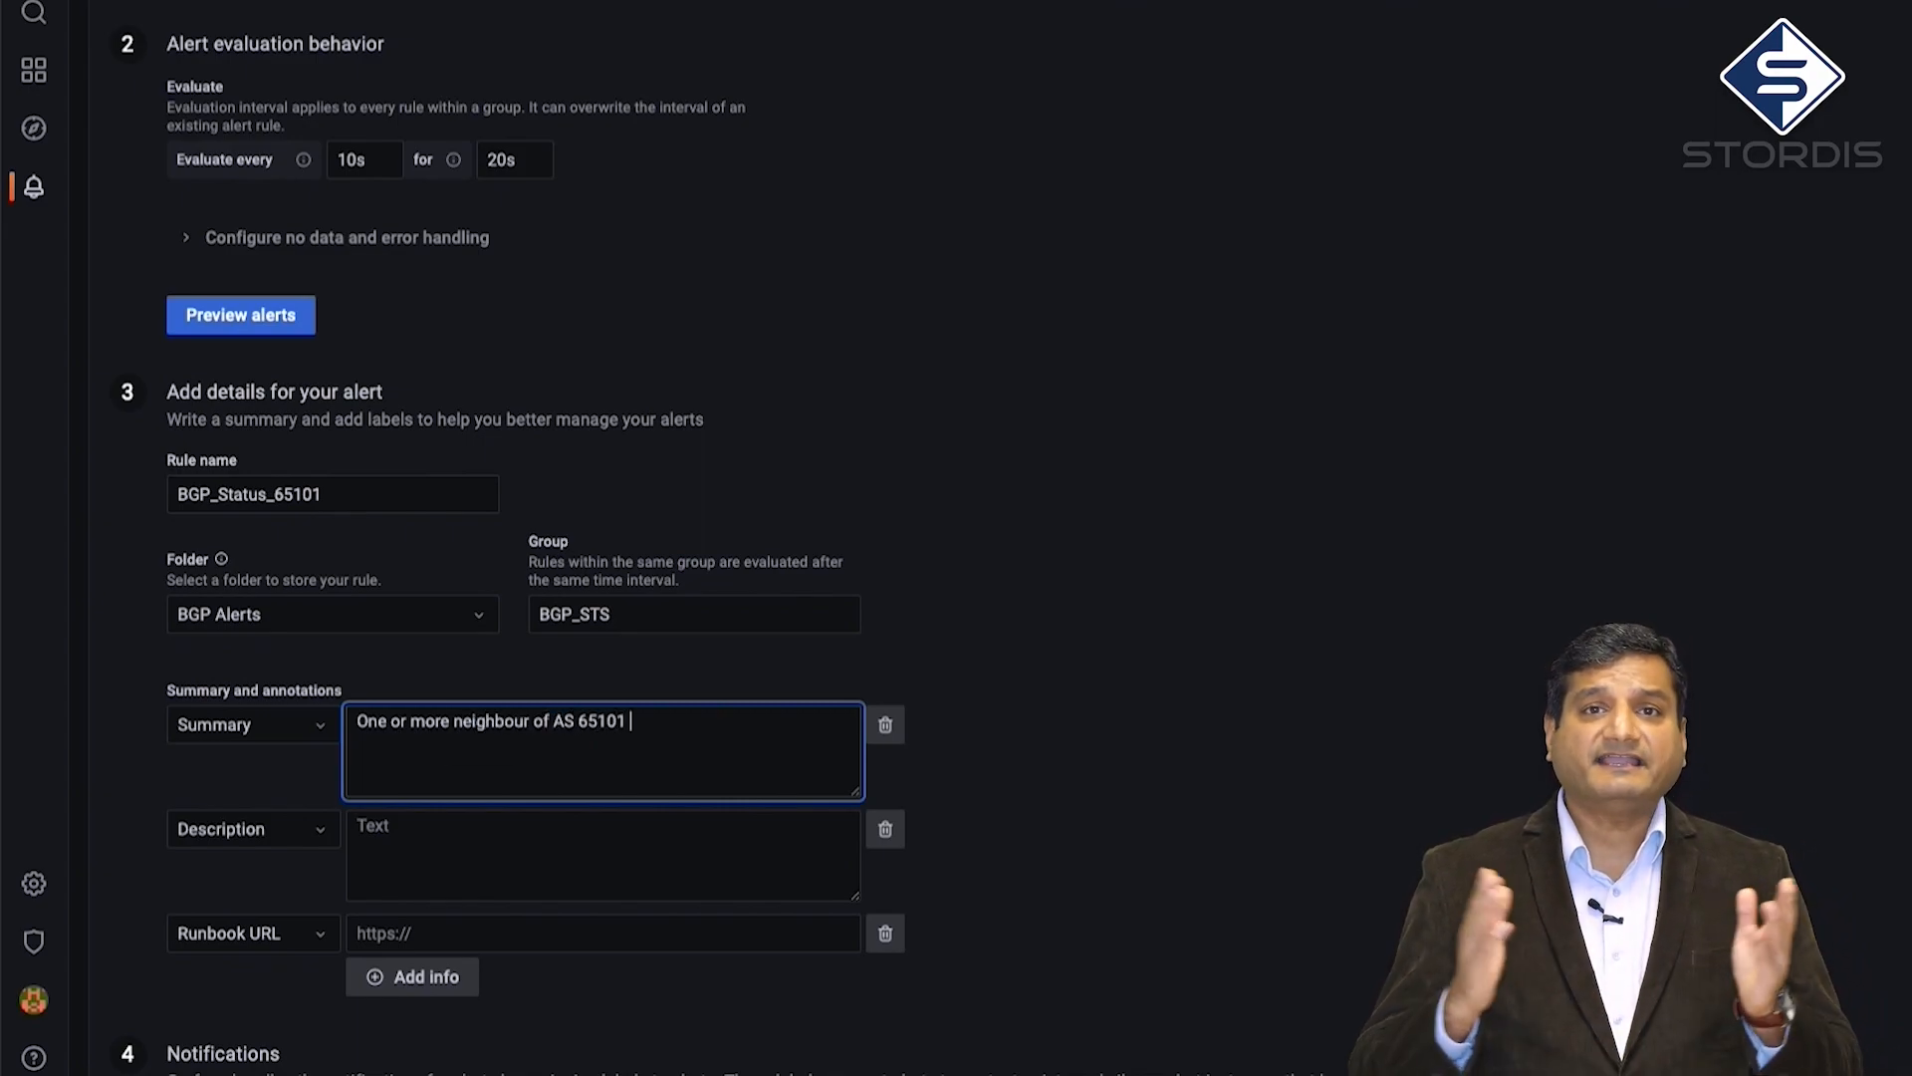
type("is unreachable.")
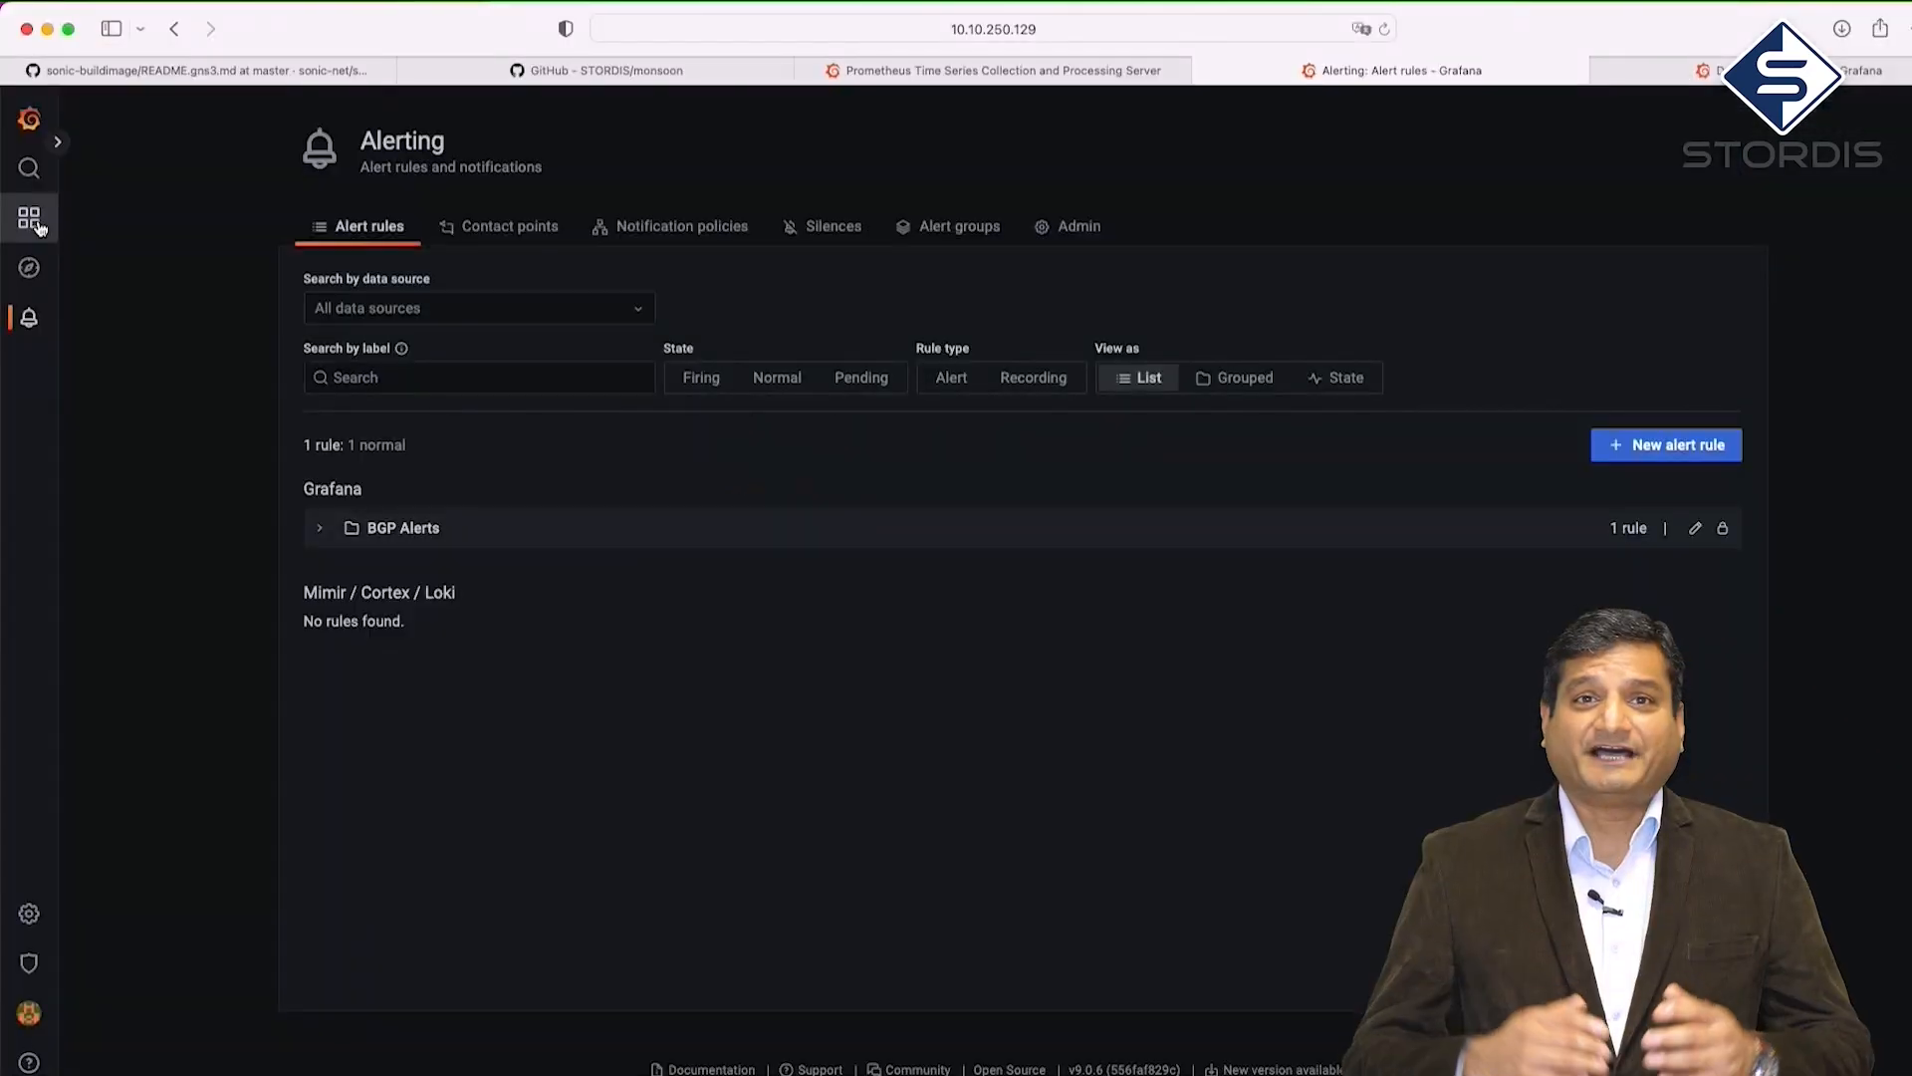
left_click(38, 225)
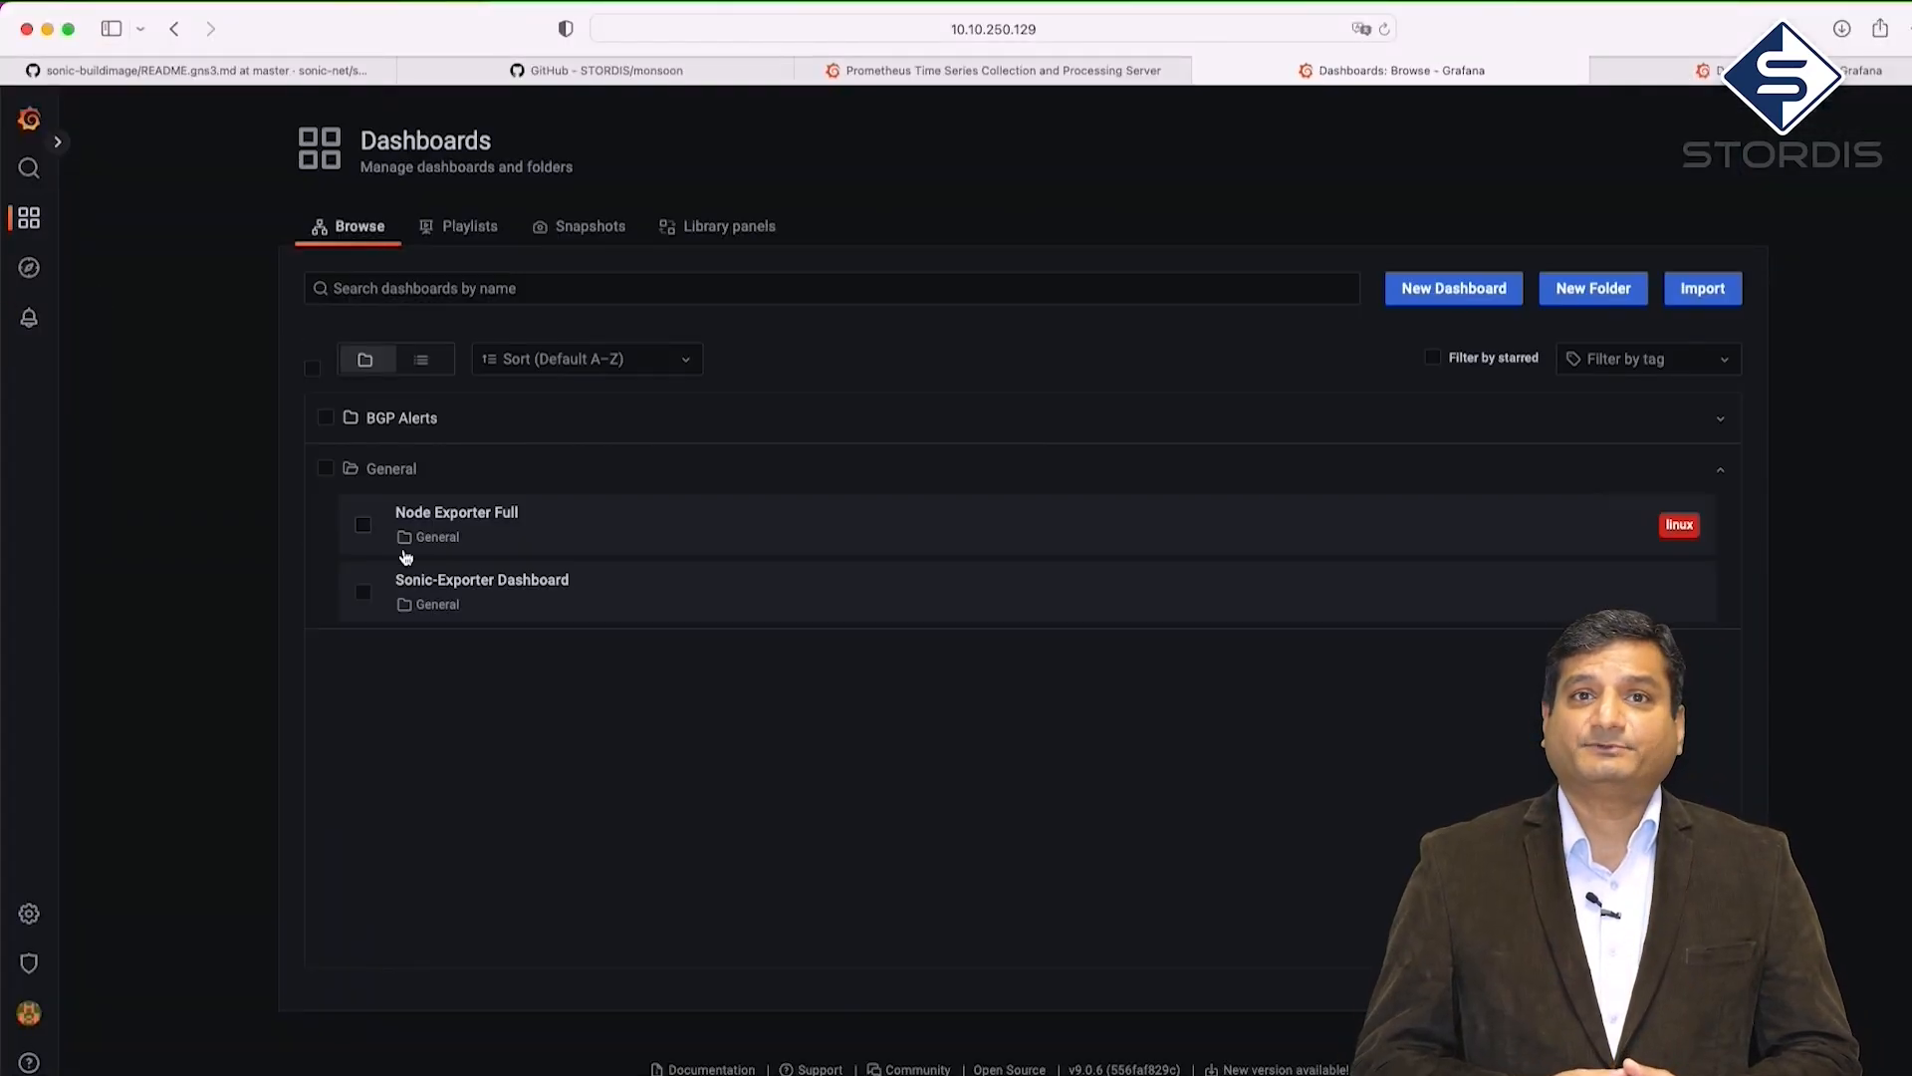